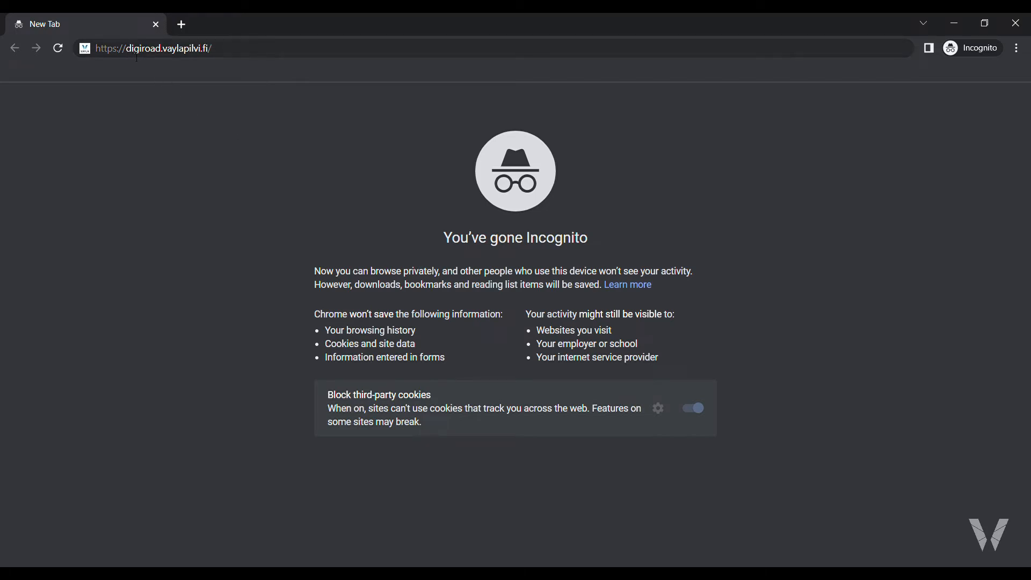
pyautogui.click(231, 51)
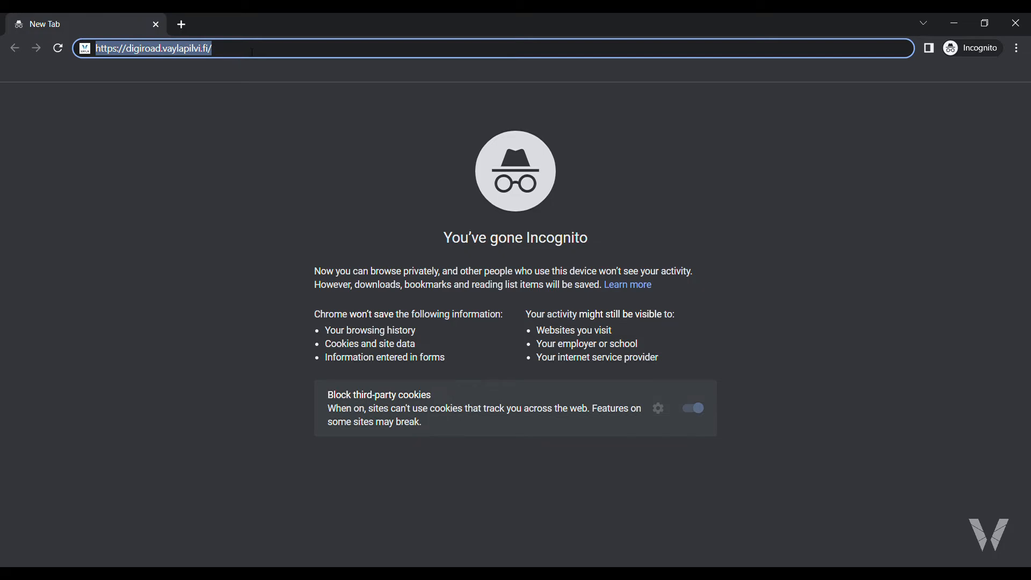
pyautogui.press('Return')
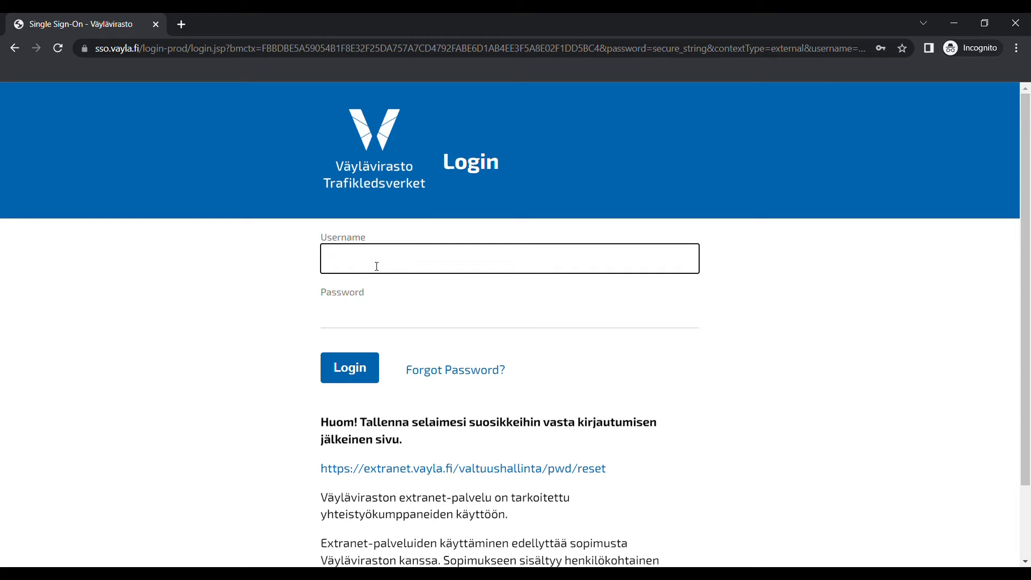
pyautogui.click(404, 298)
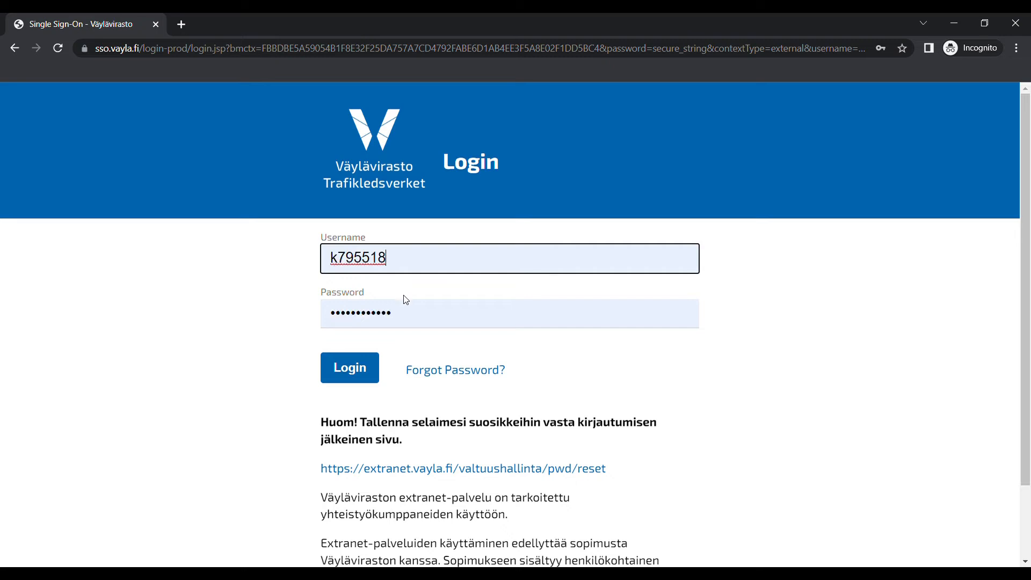
pyautogui.click(342, 367)
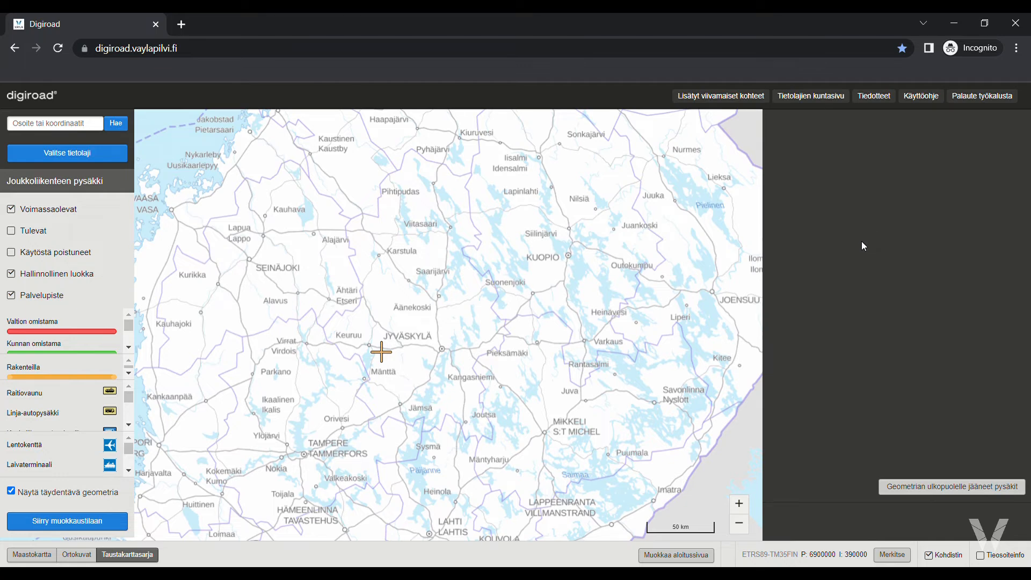
# Reduce the browser's page zoom by three levels to fit more of the map and side panels.
pyautogui.hotkey('ctrl', '-')
pyautogui.hotkey('ctrl', '-')
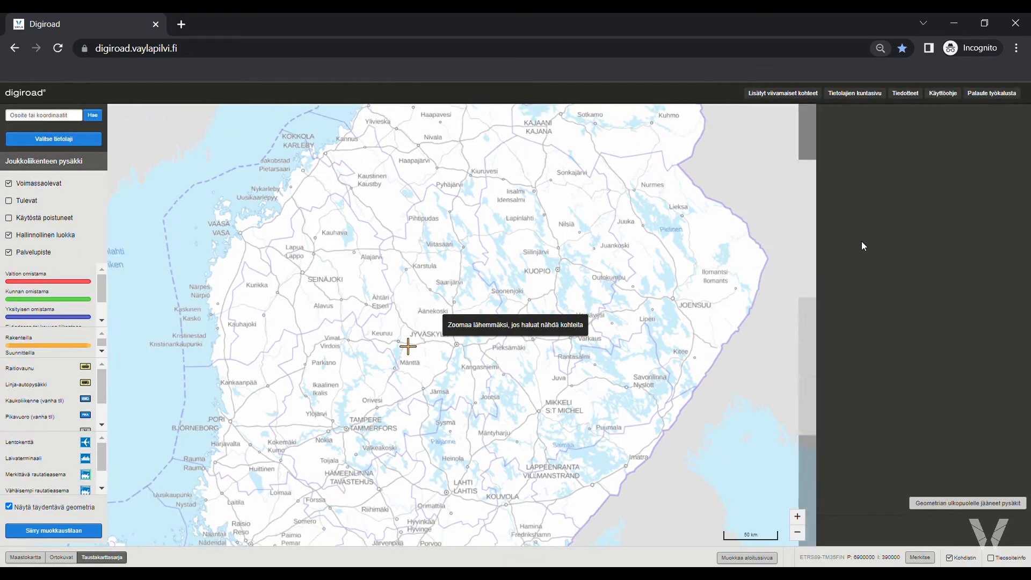
pyautogui.hotkey('ctrl', '-')
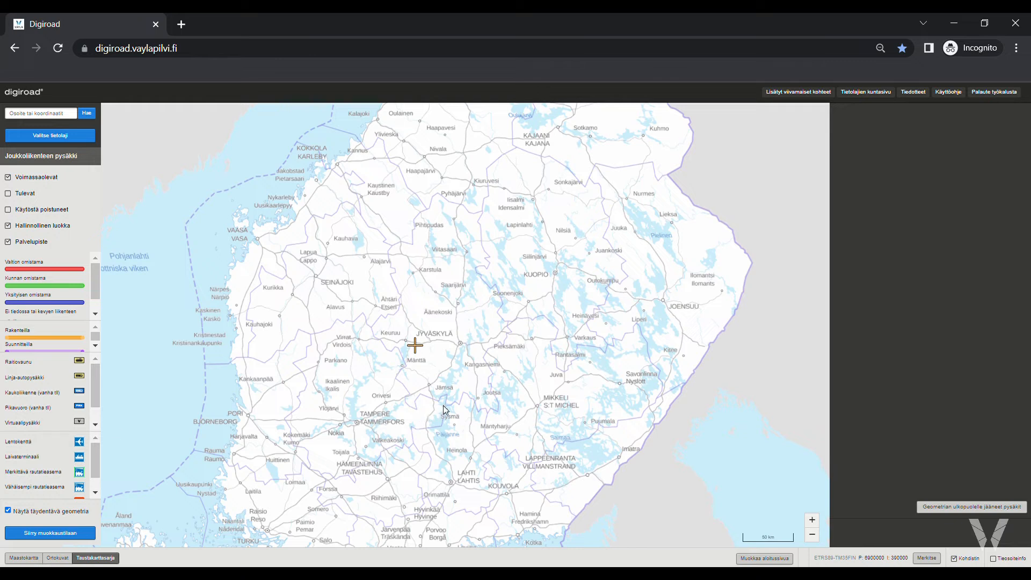
# Try out panning the map of Finland and zooming in and out around Jämsä.
pyautogui.moveTo(501, 393); pyautogui.dragTo(490, 370)
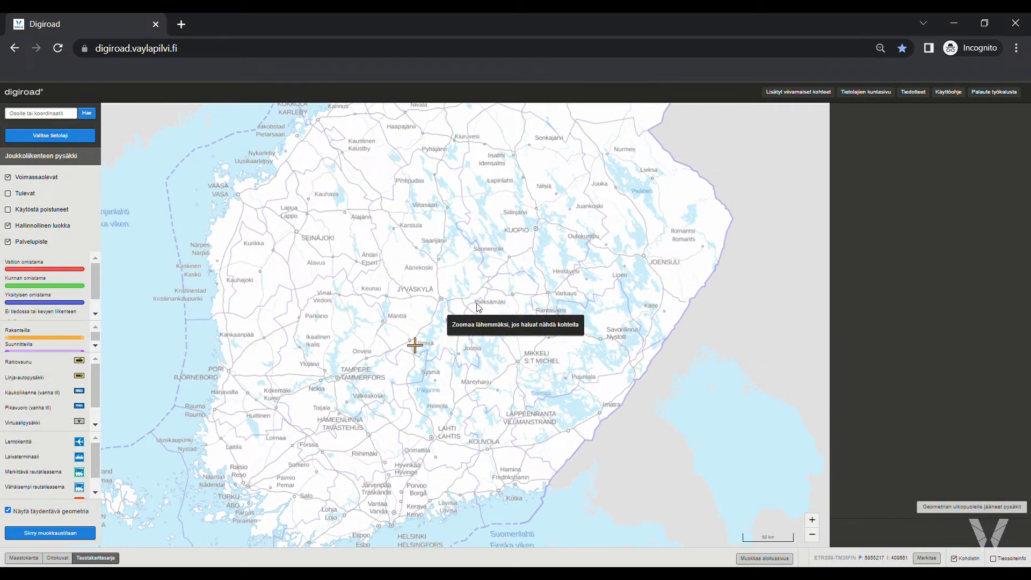
pyautogui.moveTo(453, 287); pyautogui.dragTo(451, 300)
pyautogui.moveTo(459, 361); pyautogui.dragTo(430, 358)
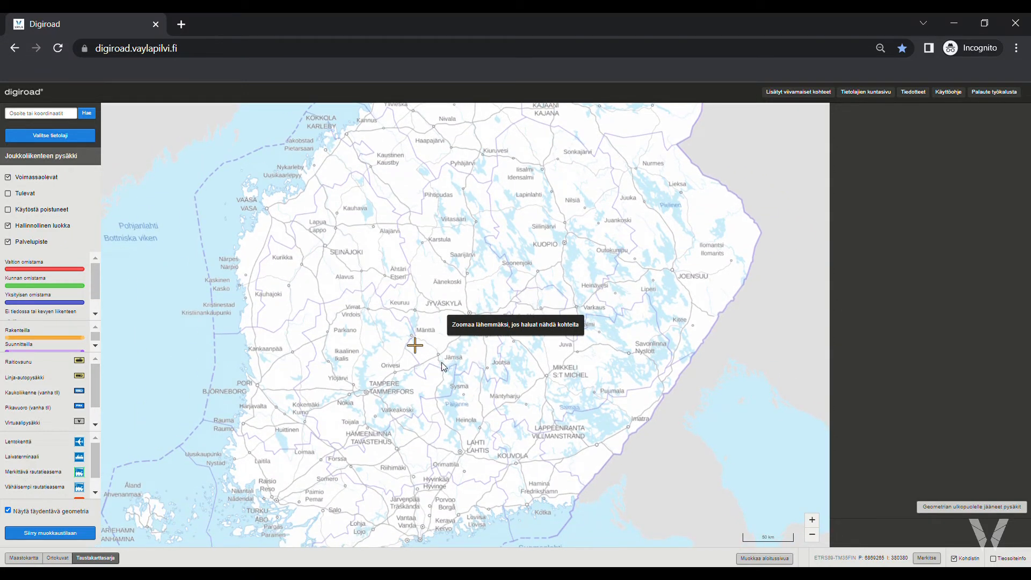
pyautogui.scroll(2, 450, 349)
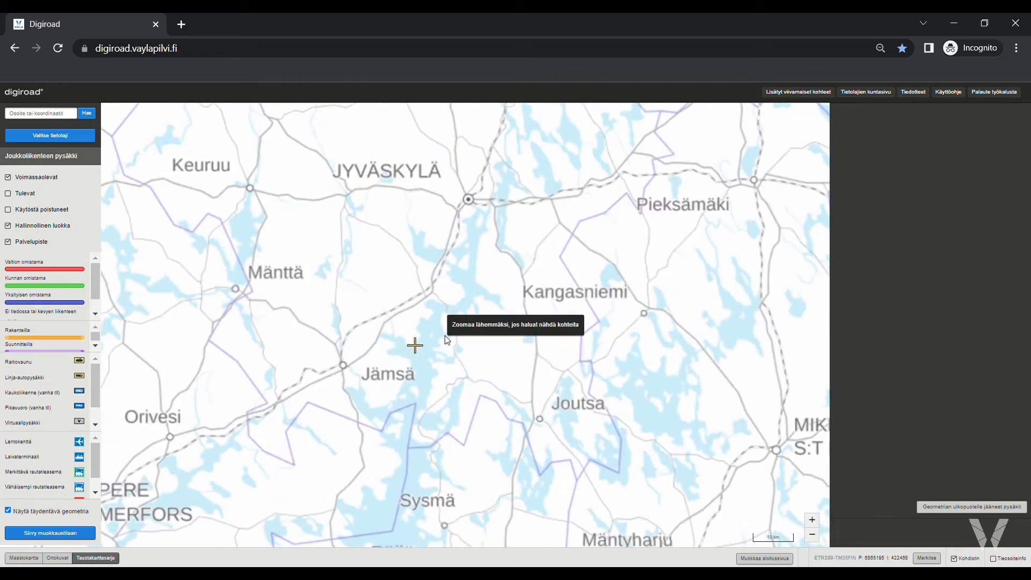
pyautogui.scroll(1, 471, 347)
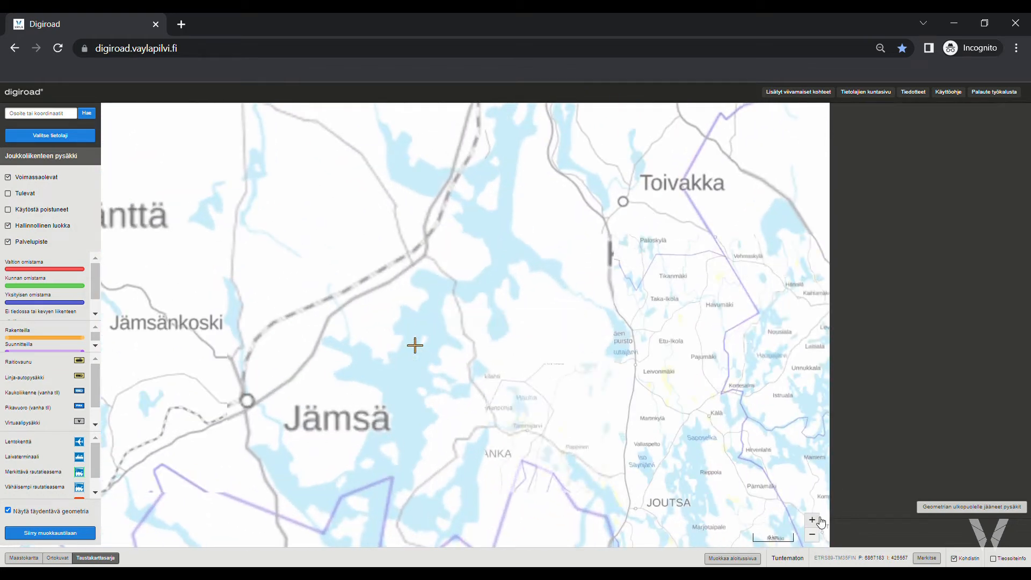
pyautogui.click(816, 519)
pyautogui.click(816, 520)
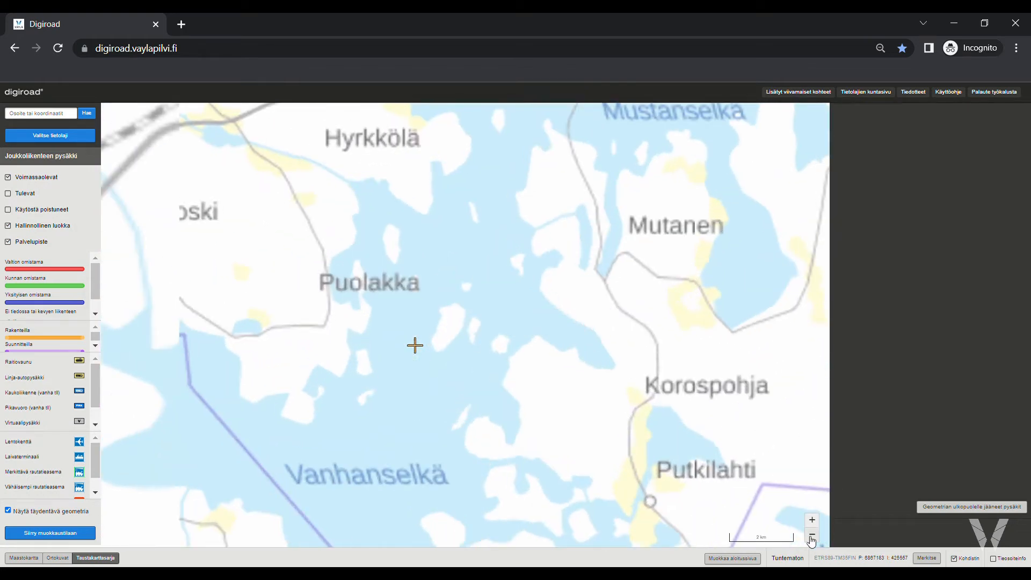
pyautogui.click(812, 536)
pyautogui.click(811, 536)
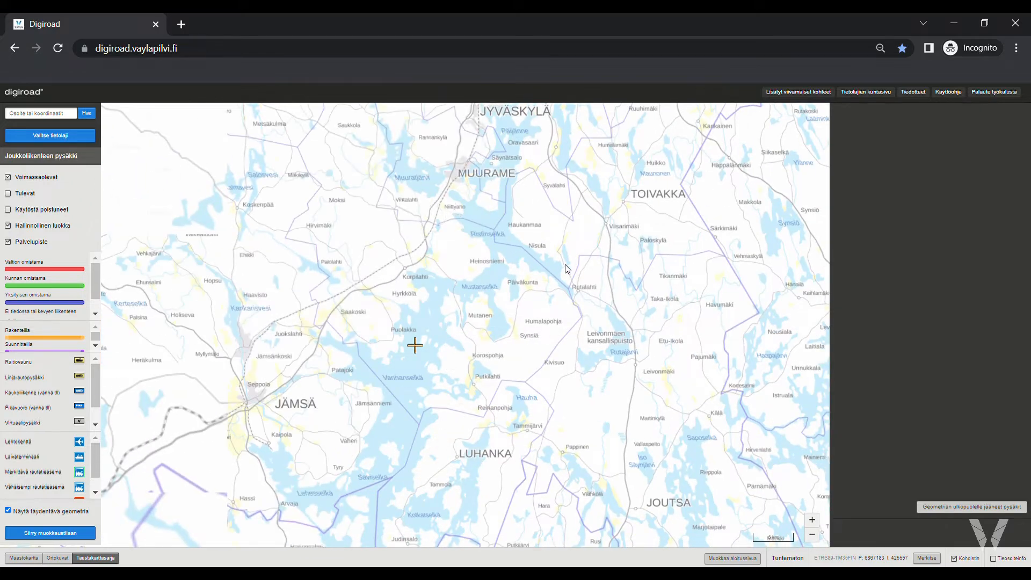
# Bring Jyväskylä's Tourula and Kangas area into view at a scale that displays the public transport stops.
pyautogui.moveTo(567, 268); pyautogui.dragTo(552, 378)
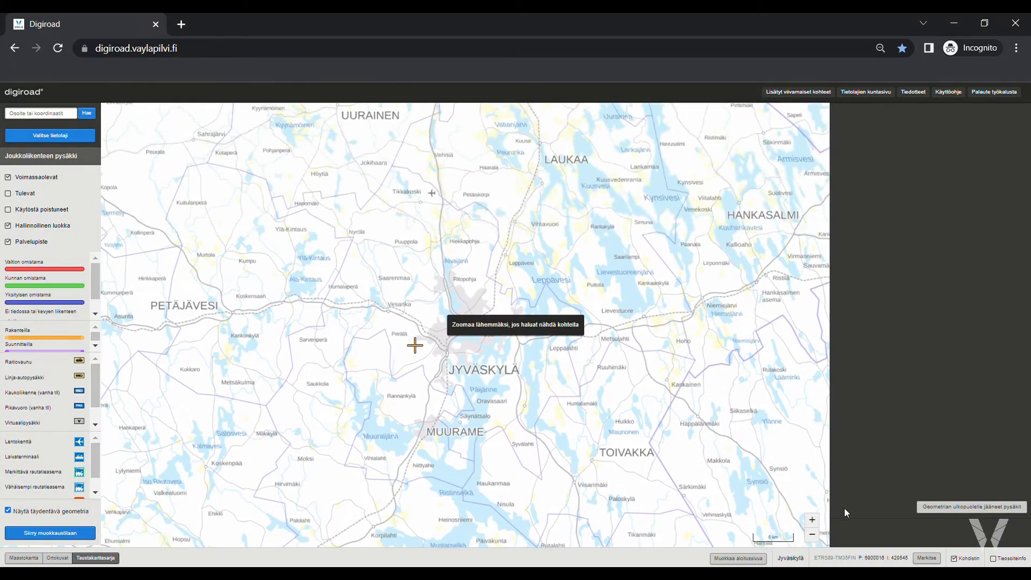
pyautogui.click(812, 520)
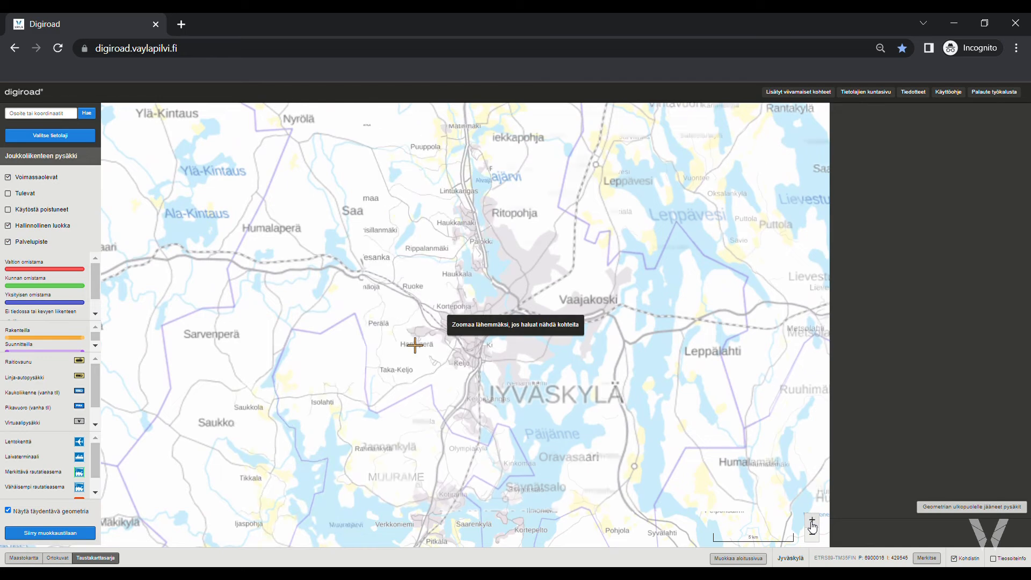
pyautogui.scroll(3, 507, 340)
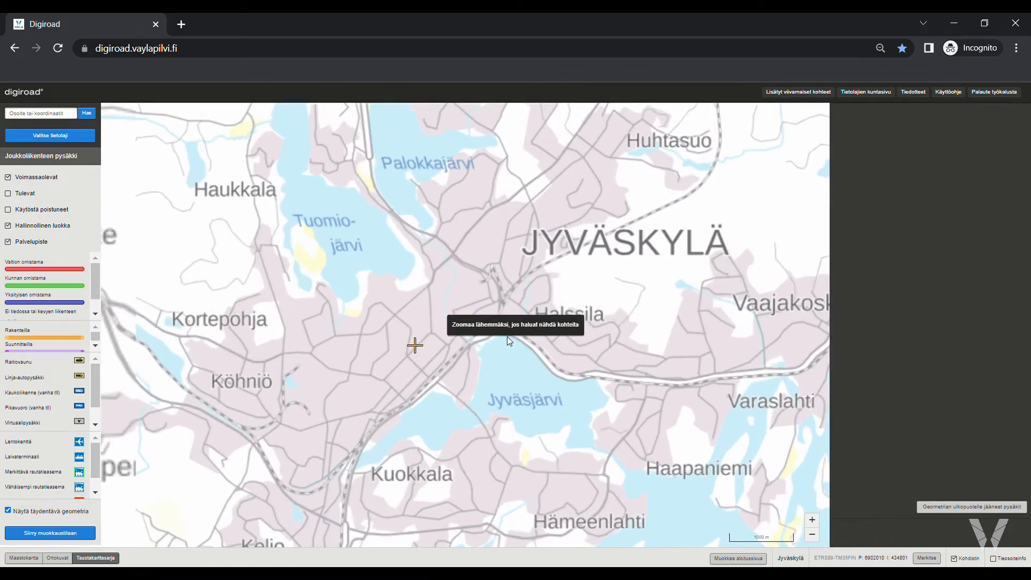
pyautogui.scroll(3, 524, 290)
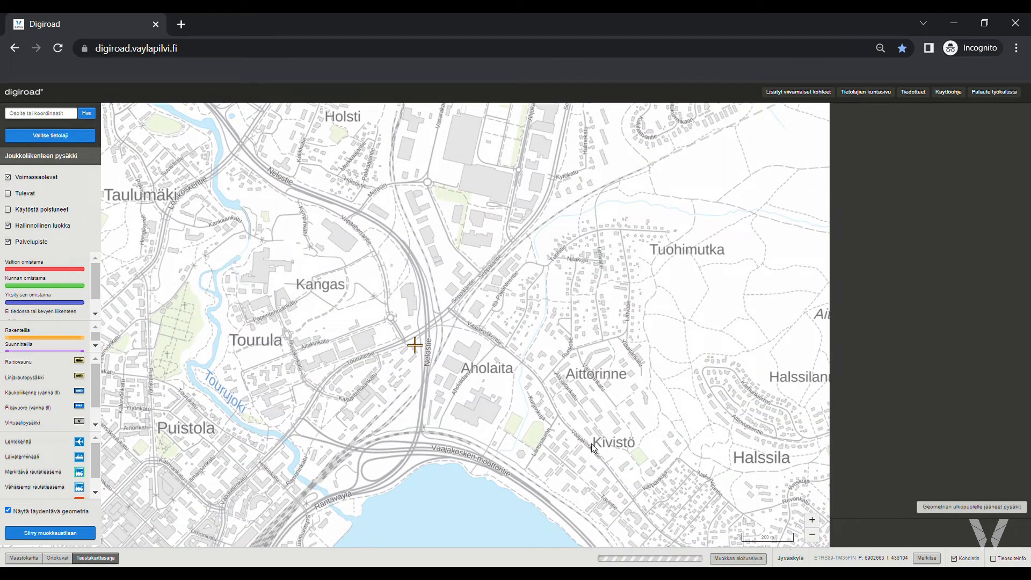
pyautogui.moveTo(593, 447); pyautogui.dragTo(654, 424)
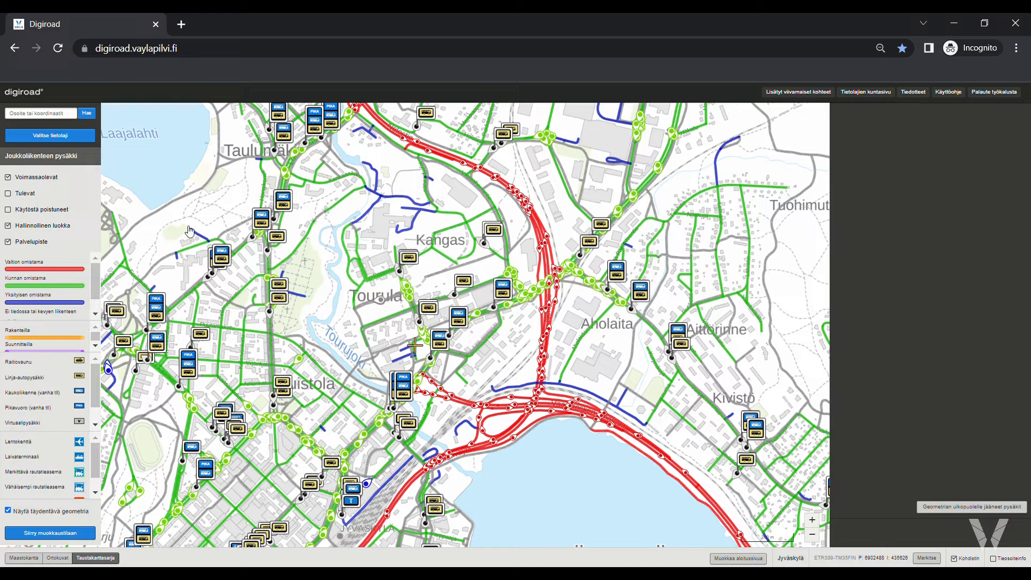
# Change the displayed data type to Tielinkki and colour the road links by Hallinnollinen luokka.
pyautogui.click(74, 138)
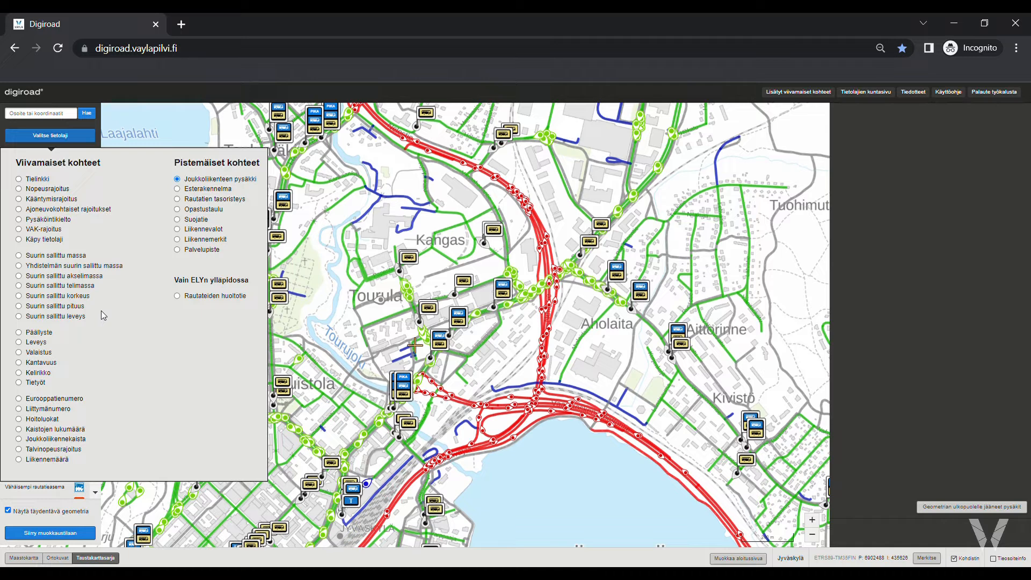
pyautogui.click(37, 181)
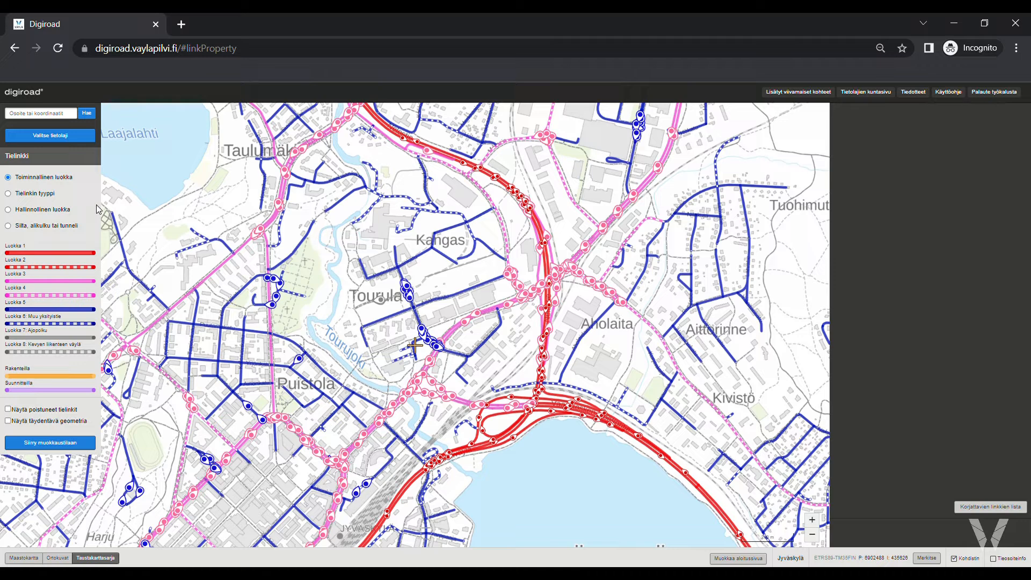
pyautogui.click(62, 212)
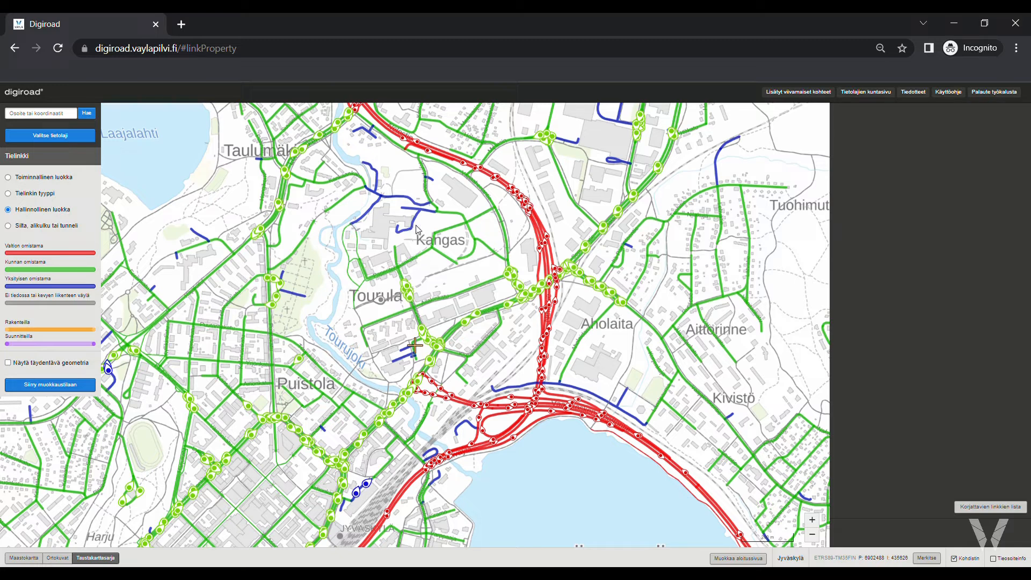
# Locate Ailakinkatu in Tourula, select the whole street to examine its road link attributes, and clear the selection.
pyautogui.moveTo(366, 266)
pyautogui.mouseDown()
pyautogui.moveTo(369, 282)
pyautogui.moveTo(370, 254)
pyautogui.mouseUp()
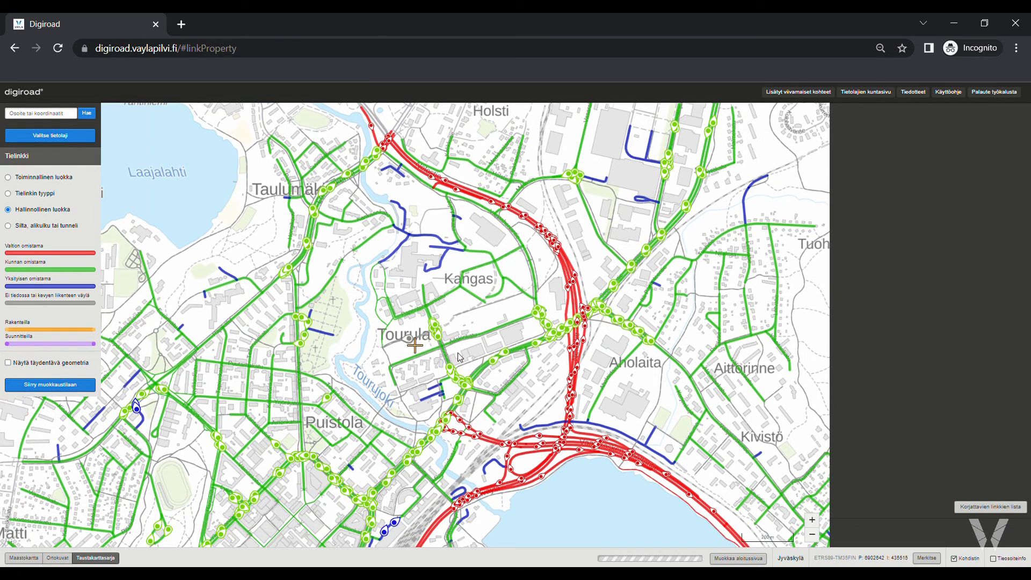
pyautogui.scroll(1, 459, 357)
pyautogui.scroll(1, 430, 351)
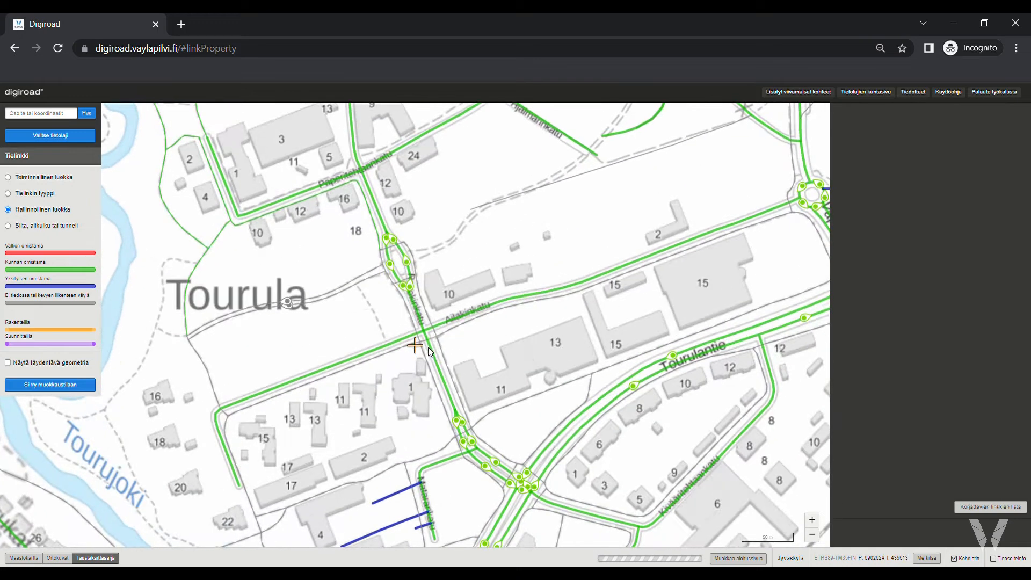
pyautogui.moveTo(442, 312); pyautogui.dragTo(447, 341)
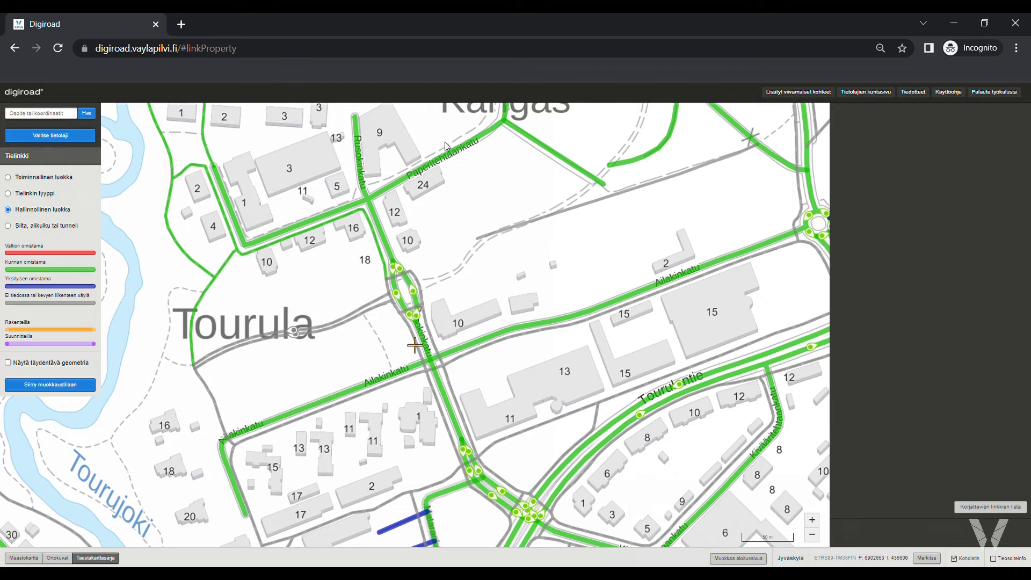
pyautogui.moveTo(491, 238); pyautogui.dragTo(480, 257)
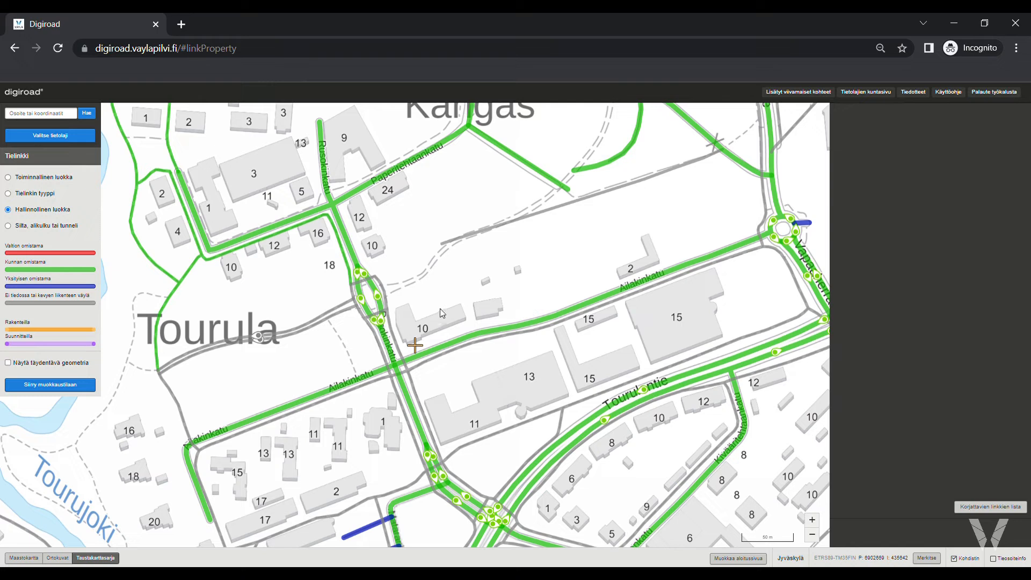
pyautogui.click(439, 354)
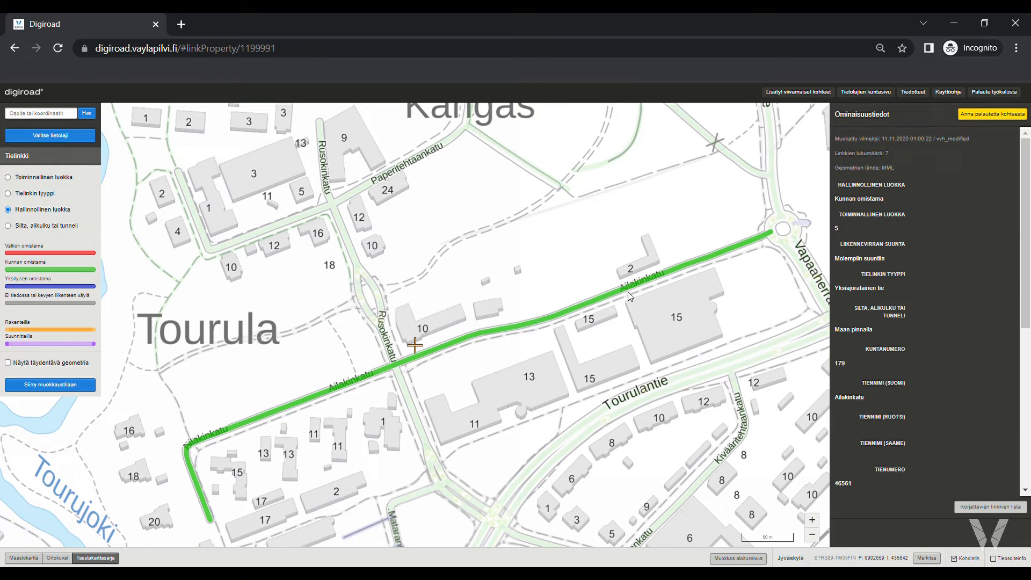
pyautogui.click(481, 376)
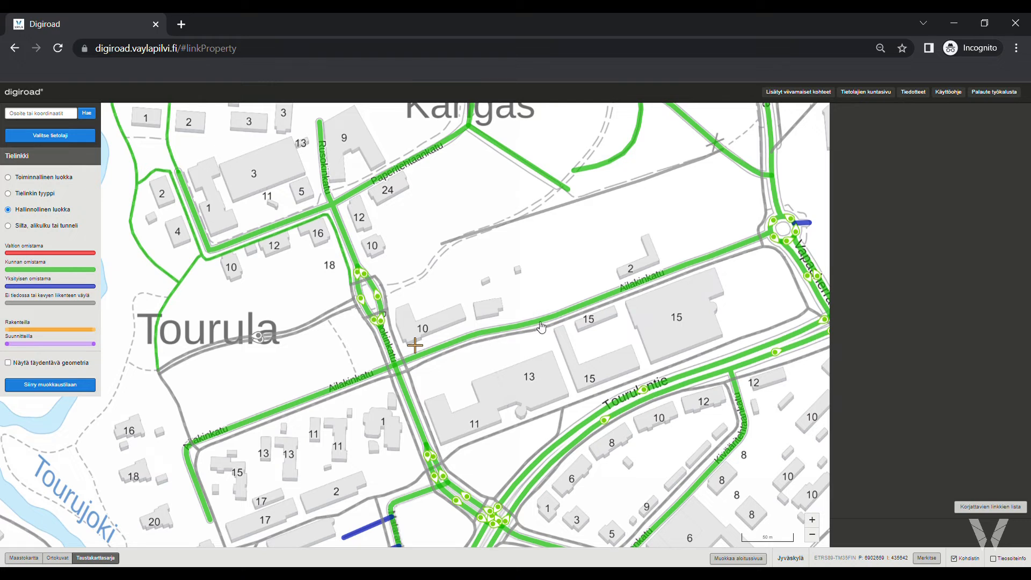
# Switch to editing mode with only Ailakinkatu's link east of Rusokinkatu selected, and examine the whole street's editable attributes.
pyautogui.click(439, 352)
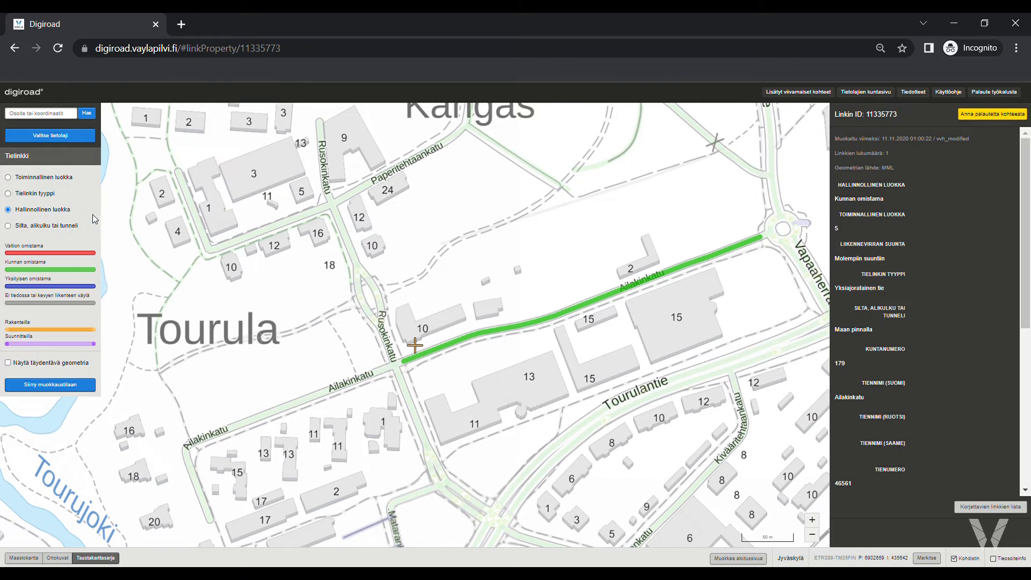
pyautogui.click(43, 386)
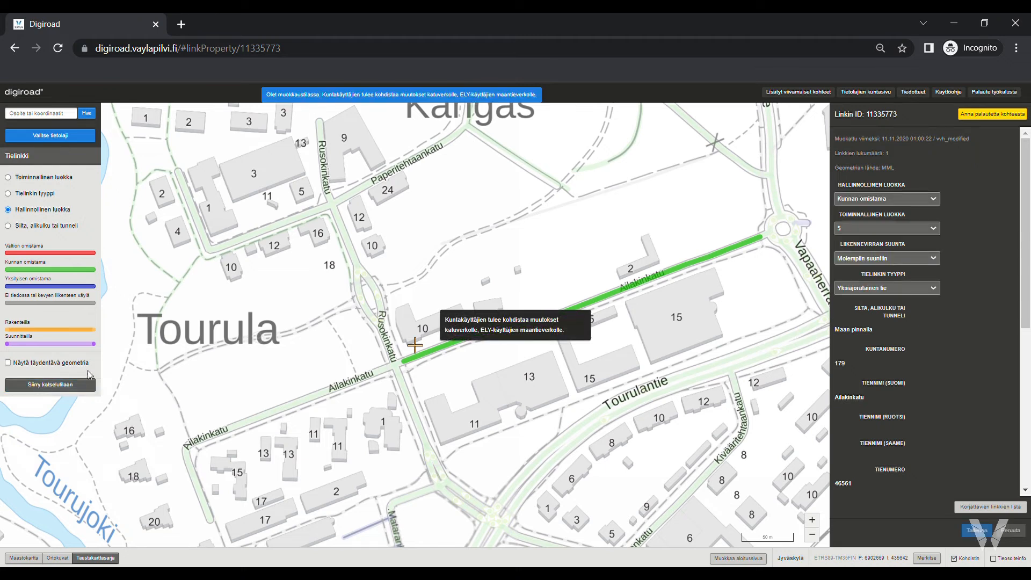
pyautogui.click(476, 379)
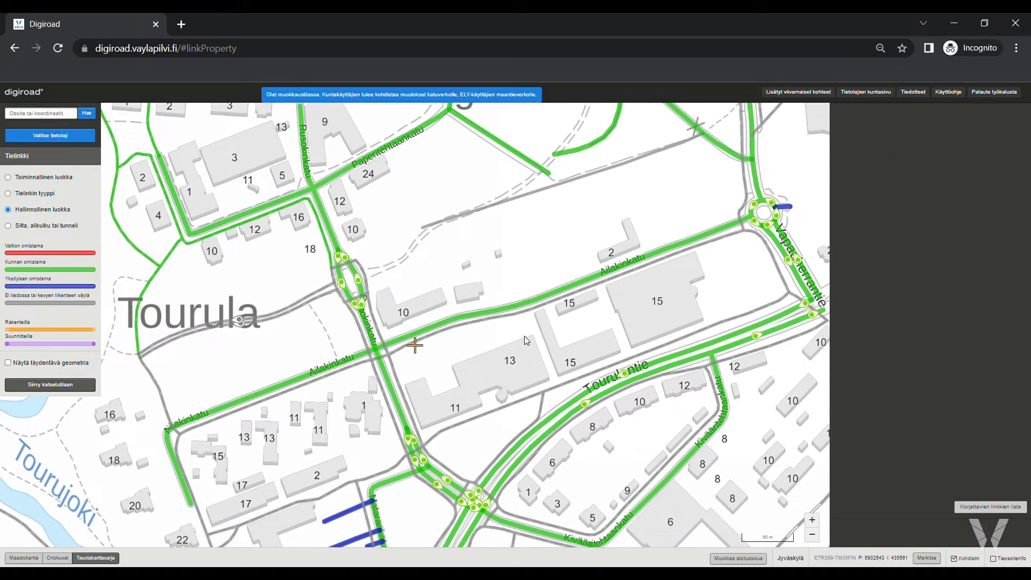
pyautogui.click(534, 304)
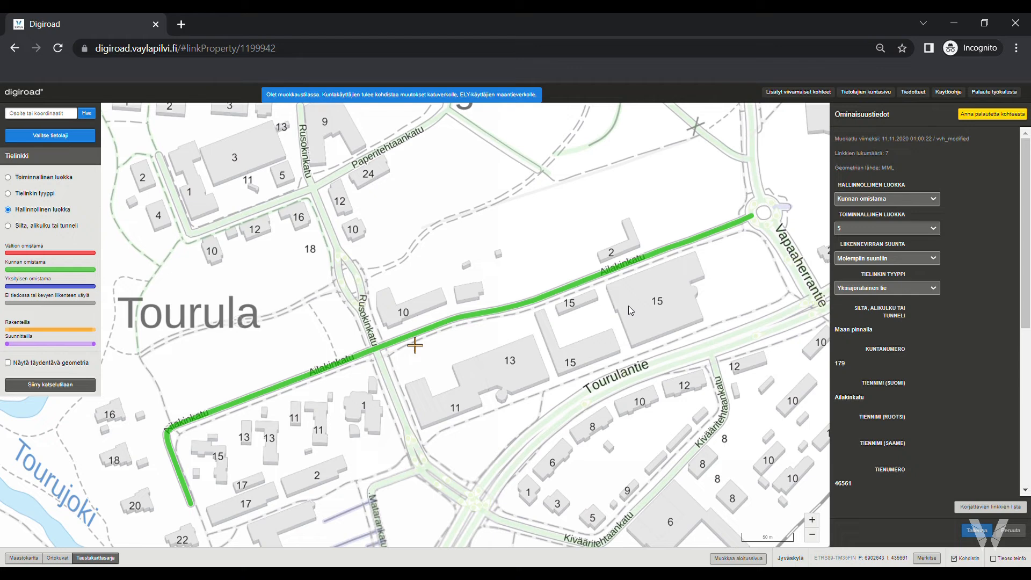
pyautogui.click(572, 327)
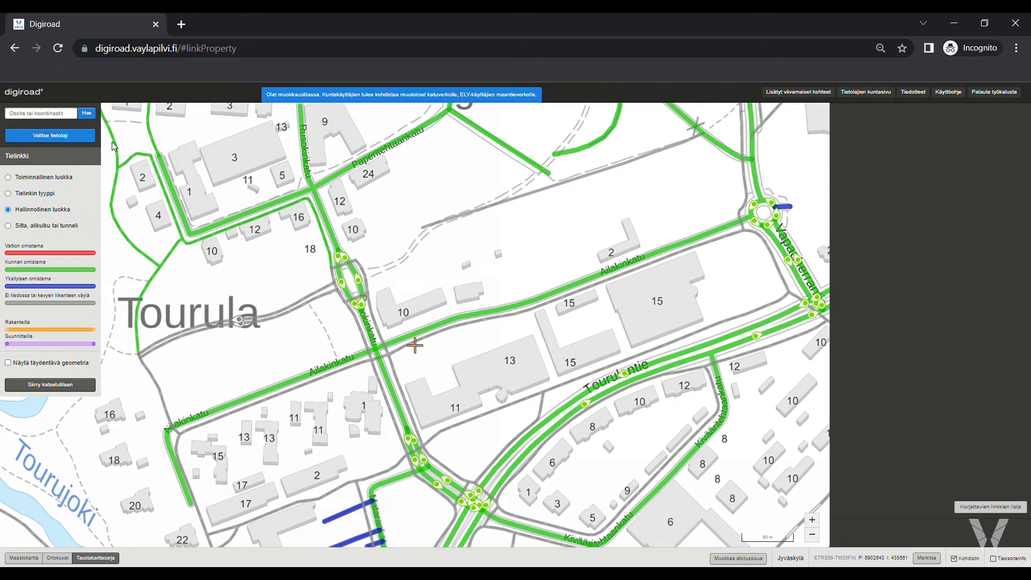
# Change the displayed data type to Nopeusrajoitus and examine the speed limit along the whole of Ailakinkatu.
pyautogui.click(74, 137)
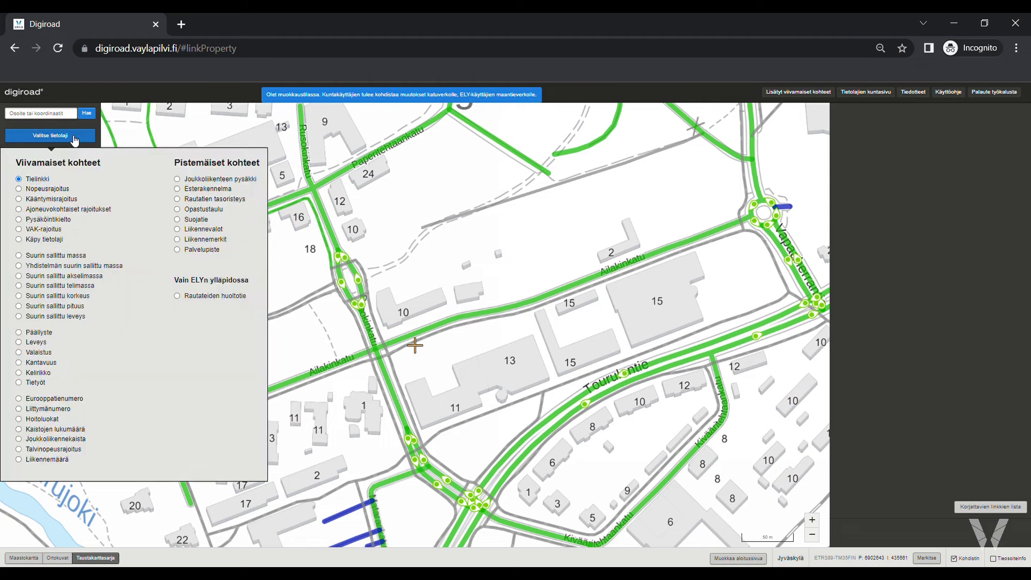
pyautogui.click(54, 191)
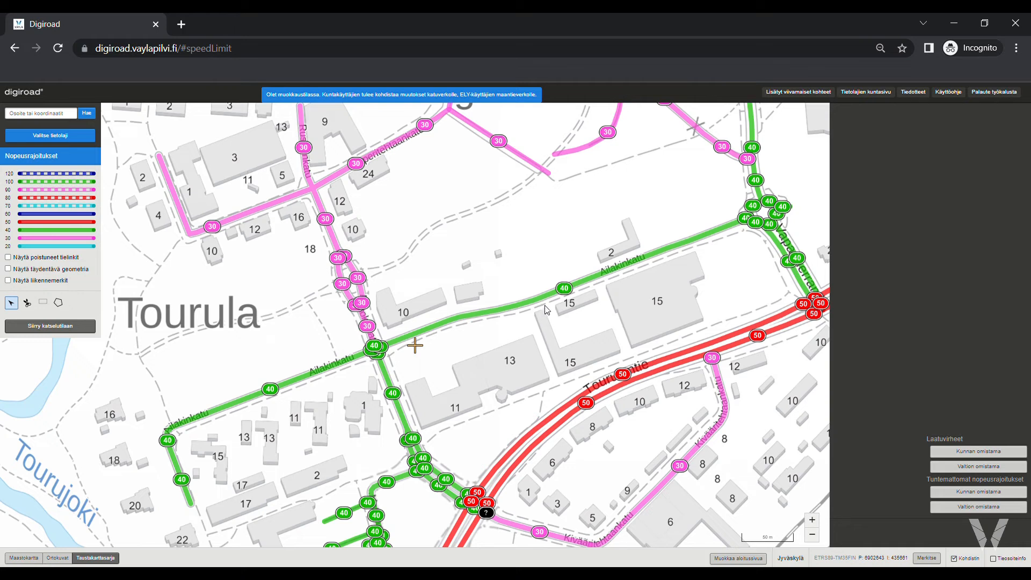
pyautogui.click(456, 322)
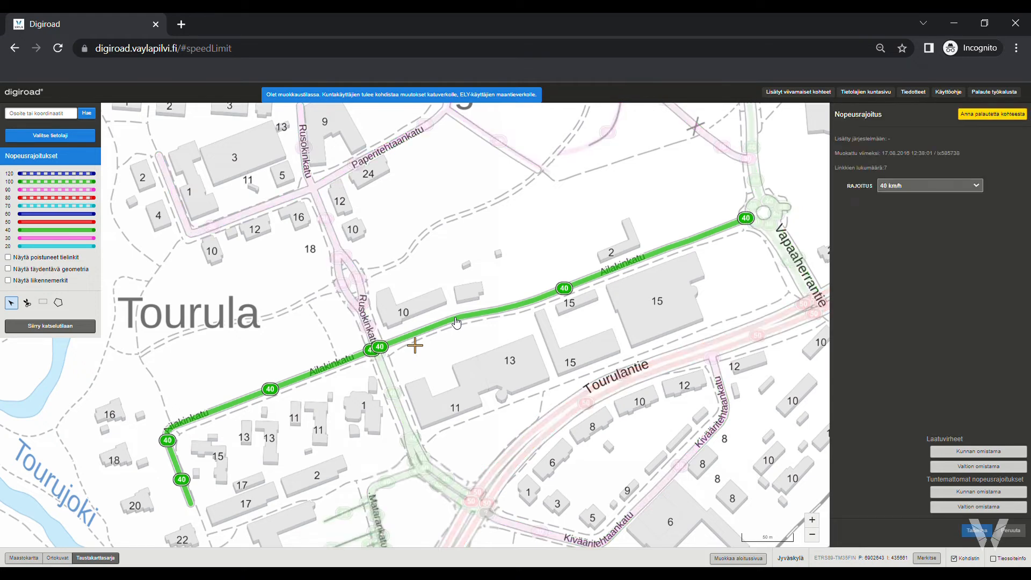
pyautogui.click(452, 349)
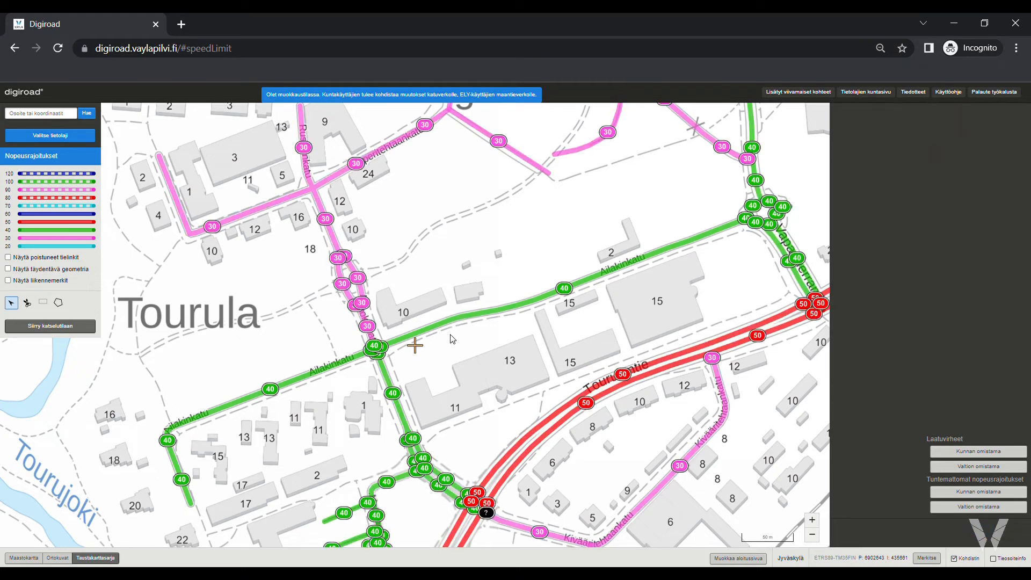
# Select only Ailakinkatu's link east of Rusokinkatu to examine its speed limit attributes, and clear the selection.
pyautogui.doubleClick(457, 323)
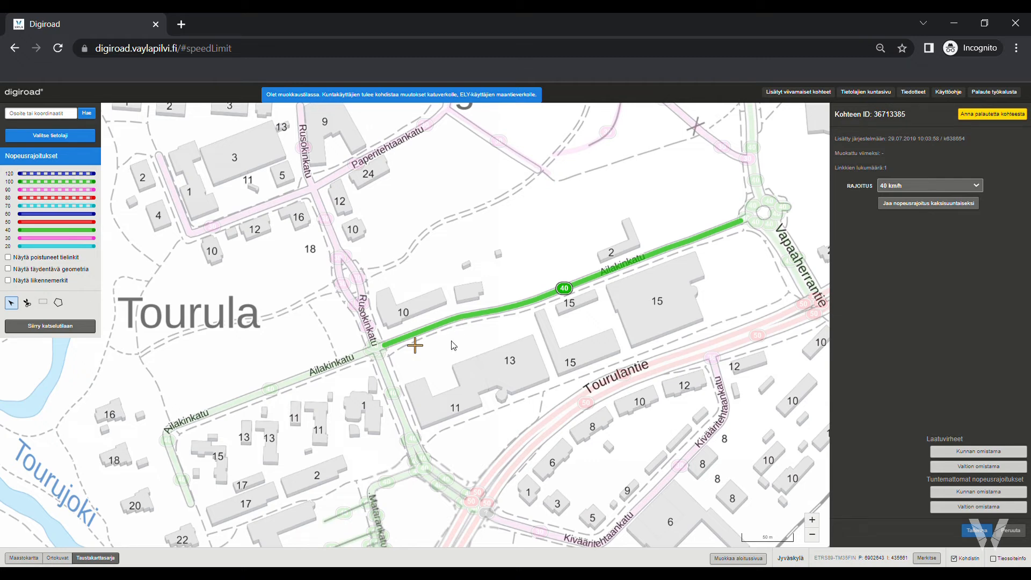
pyautogui.click(453, 345)
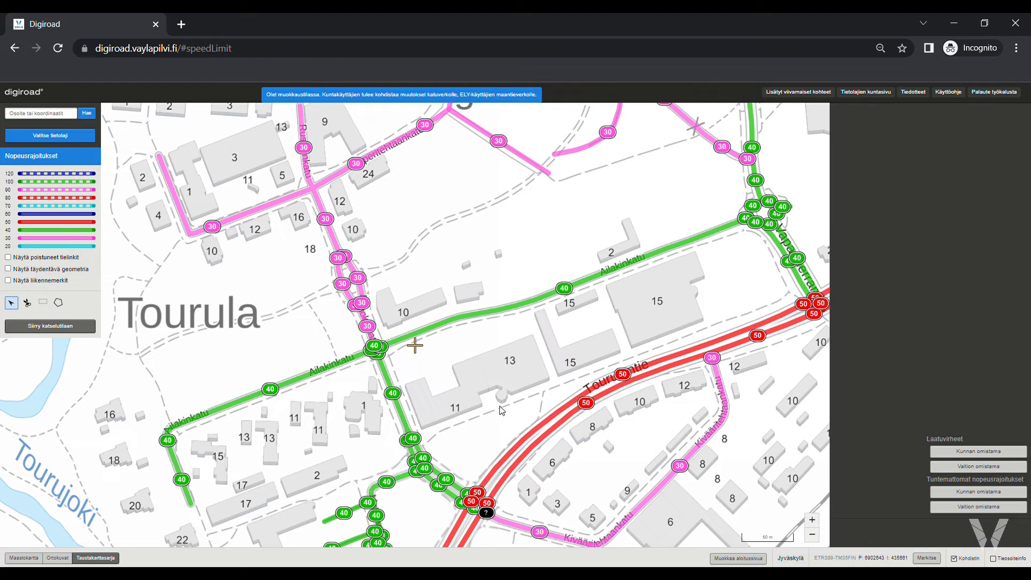
# Set the unknown speed limit on the short link at Kivääritehtaankatu's Tourulantie end to 30 km/h and save it.
pyautogui.moveTo(493, 529)
pyautogui.mouseDown()
pyautogui.moveTo(470, 408)
pyautogui.moveTo(479, 367)
pyautogui.mouseUp()
pyautogui.scroll(-1, 479, 366)
pyautogui.scroll(-1, 474, 362)
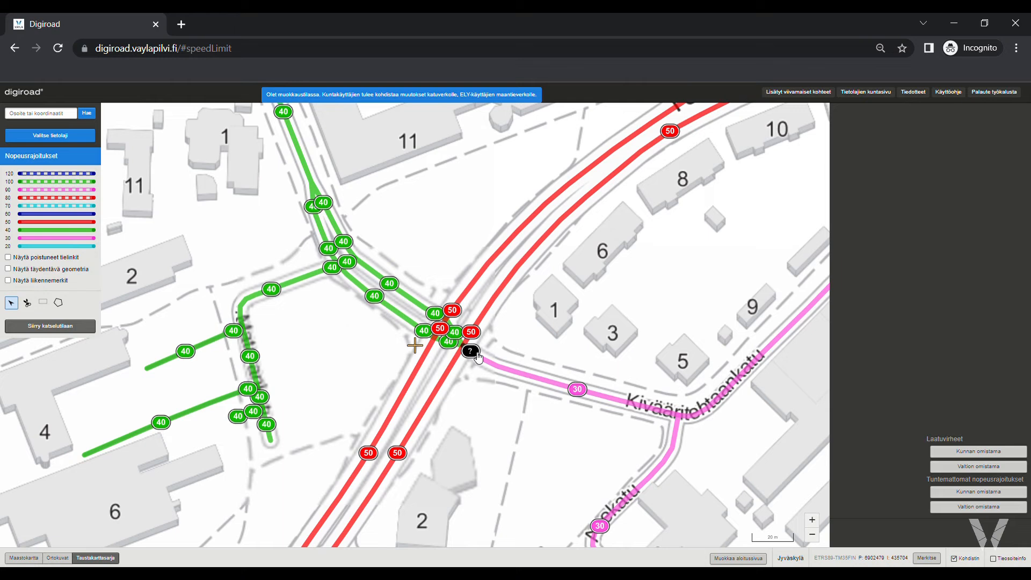
pyautogui.click(477, 356)
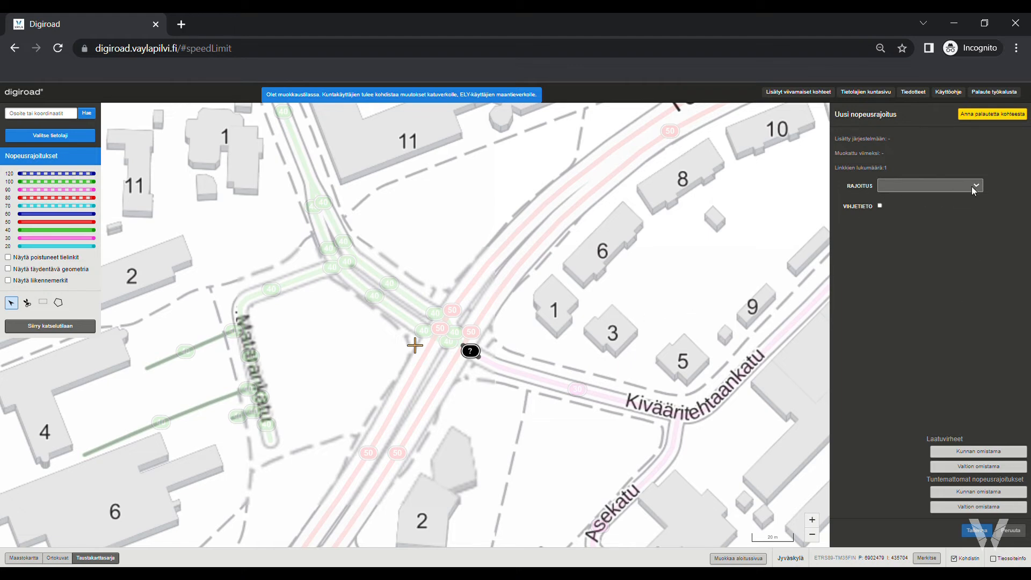
pyautogui.click(932, 256)
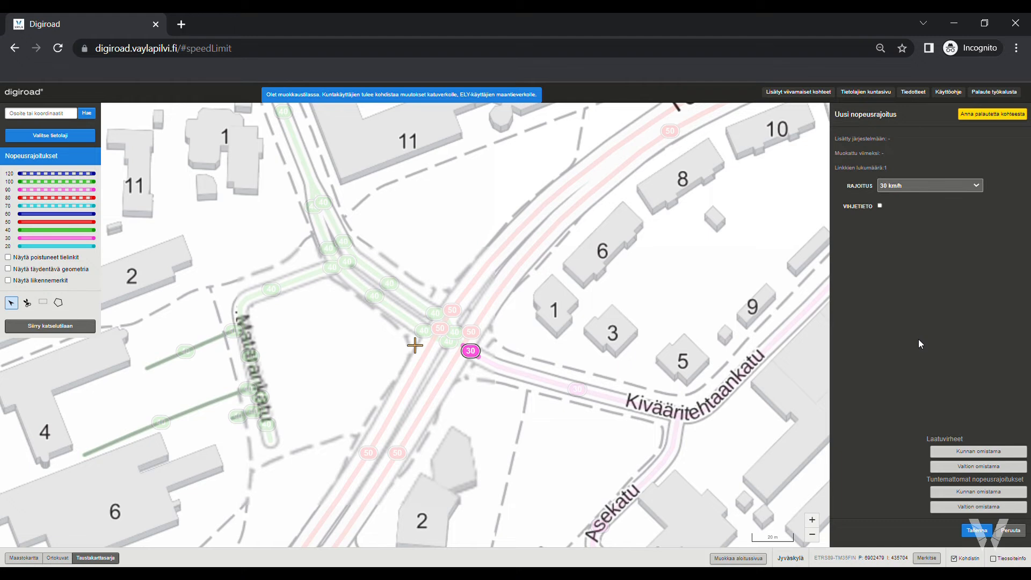
pyautogui.click(984, 532)
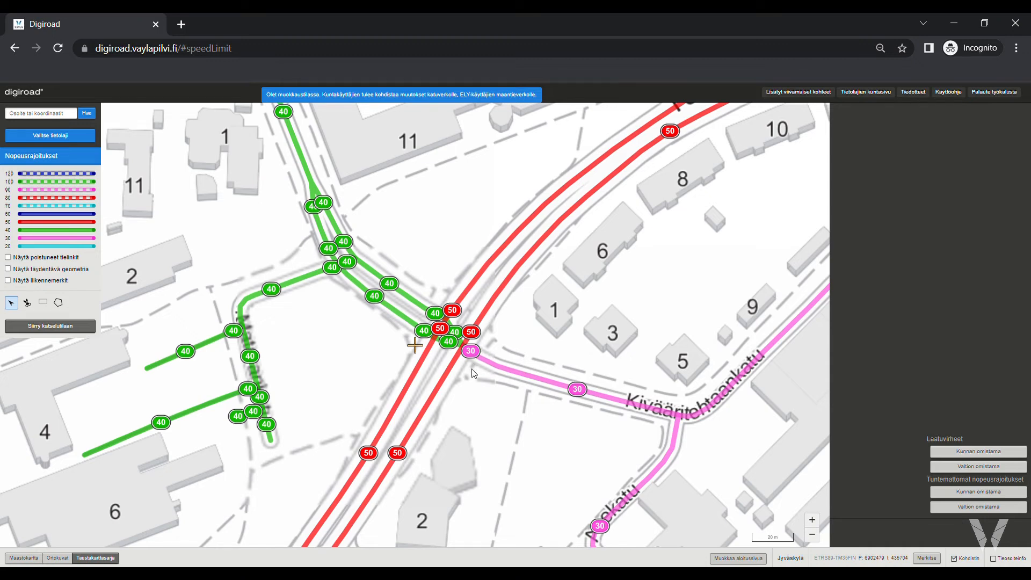
# Display the removed road links (poistuneet tielinkit) around Ailakinkatu to examine them, and hide them again.
pyautogui.scroll(-1, 473, 373)
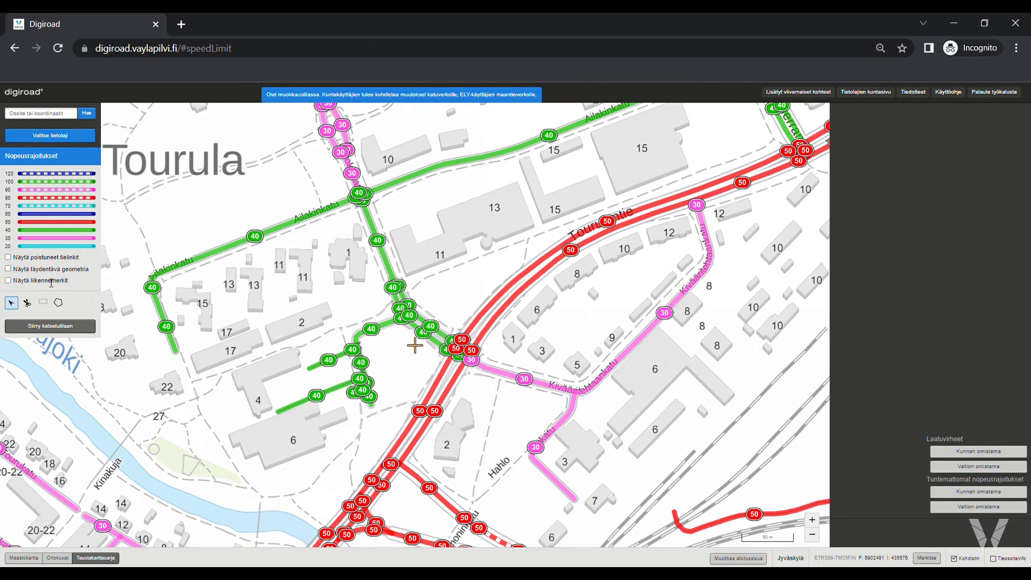
pyautogui.moveTo(205, 198); pyautogui.dragTo(313, 250)
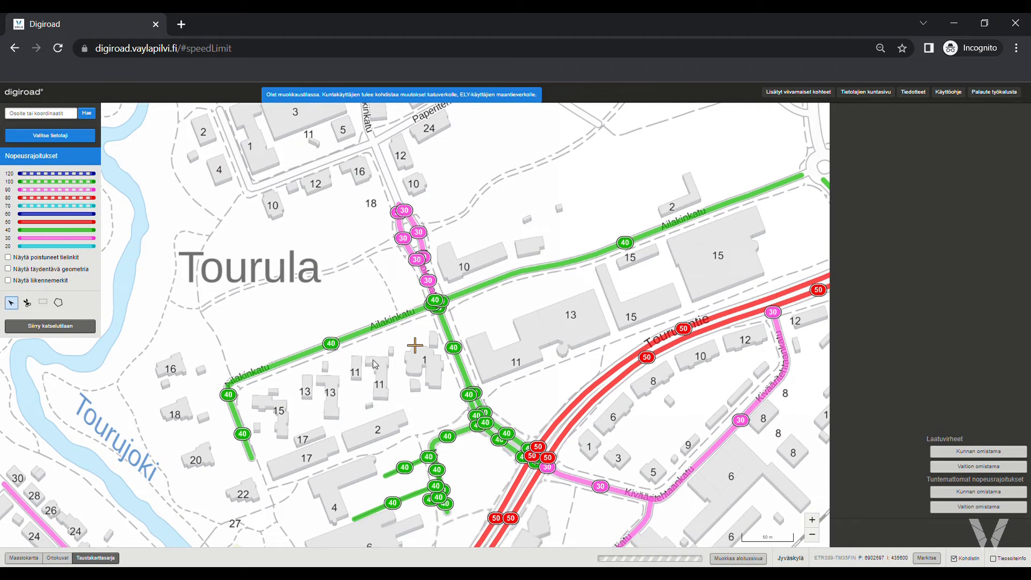
pyautogui.scroll(1, 374, 366)
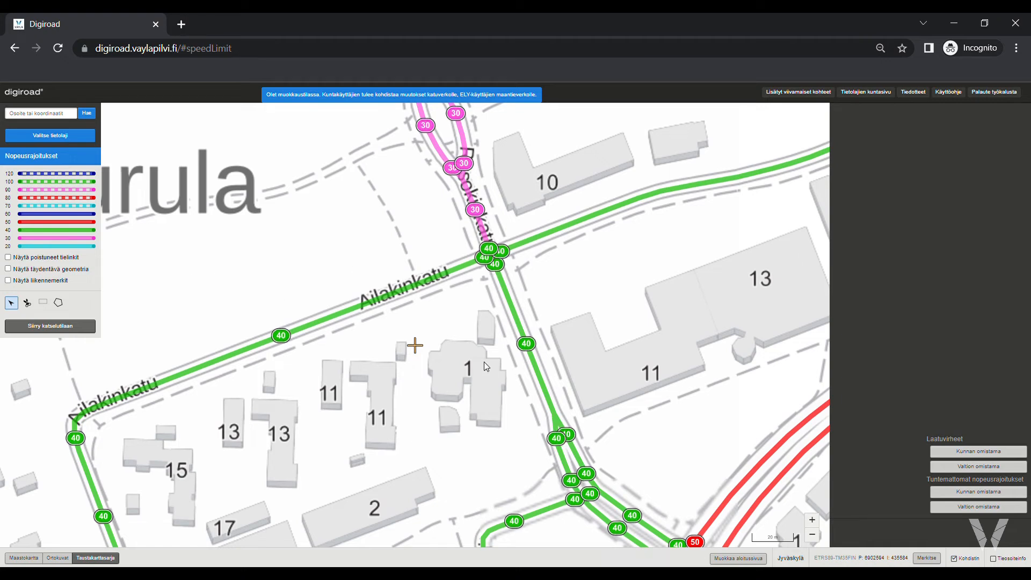
pyautogui.click(8, 257)
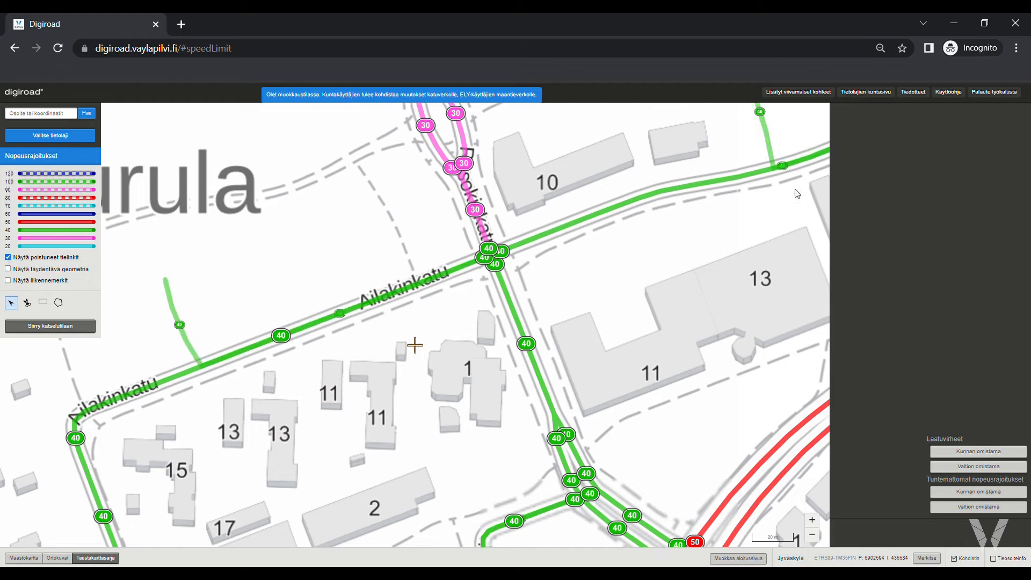
pyautogui.click(8, 257)
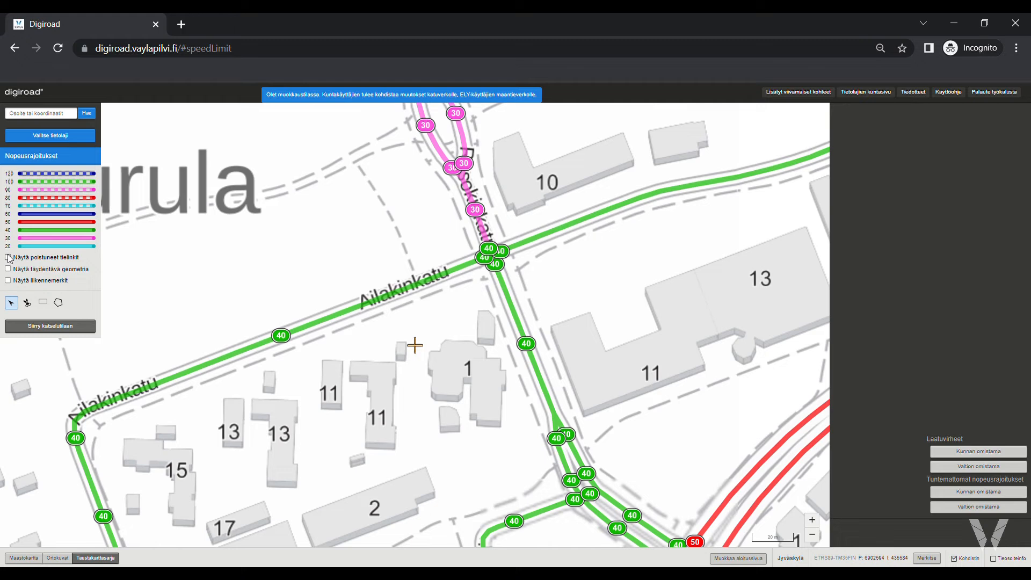
pyautogui.click(8, 257)
pyautogui.click(8, 257)
# Display the complementary geometry (täydentävä geometria), look for it from Tourula to Jyväskylä station and Lutakko, and hide it again.
pyautogui.click(8, 268)
pyautogui.moveTo(342, 417); pyautogui.dragTo(377, 342)
pyautogui.scroll(-3, 369, 383)
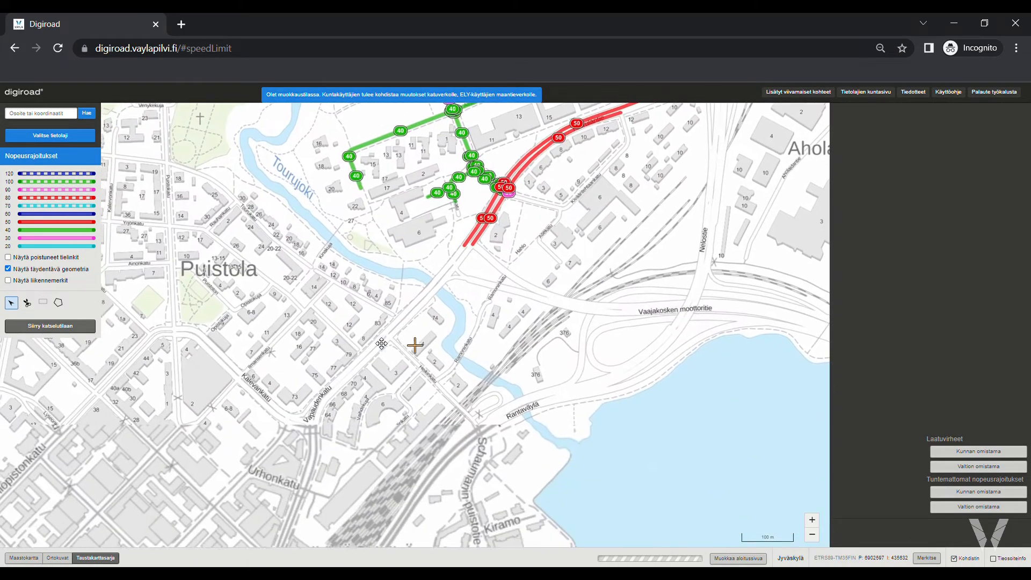
pyautogui.moveTo(355, 397); pyautogui.dragTo(379, 342)
pyautogui.moveTo(370, 429); pyautogui.dragTo(383, 342)
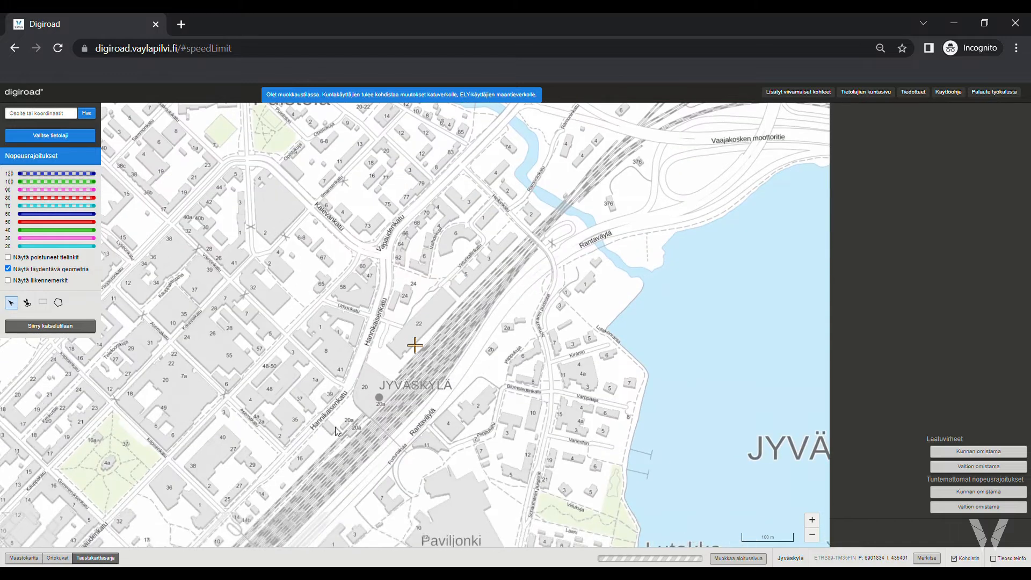
pyautogui.moveTo(273, 497); pyautogui.dragTo(383, 339)
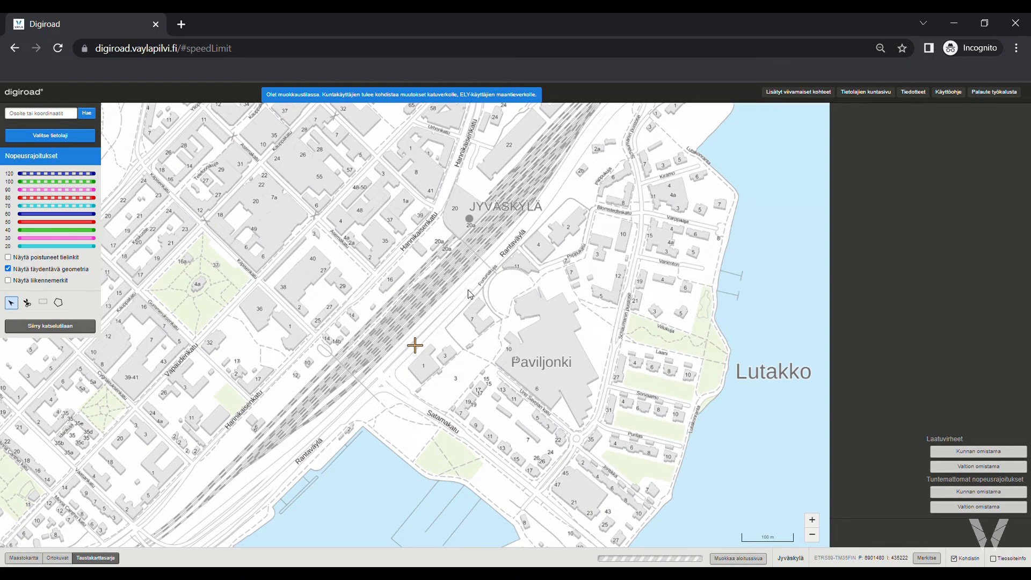
pyautogui.moveTo(469, 269); pyautogui.dragTo(429, 462)
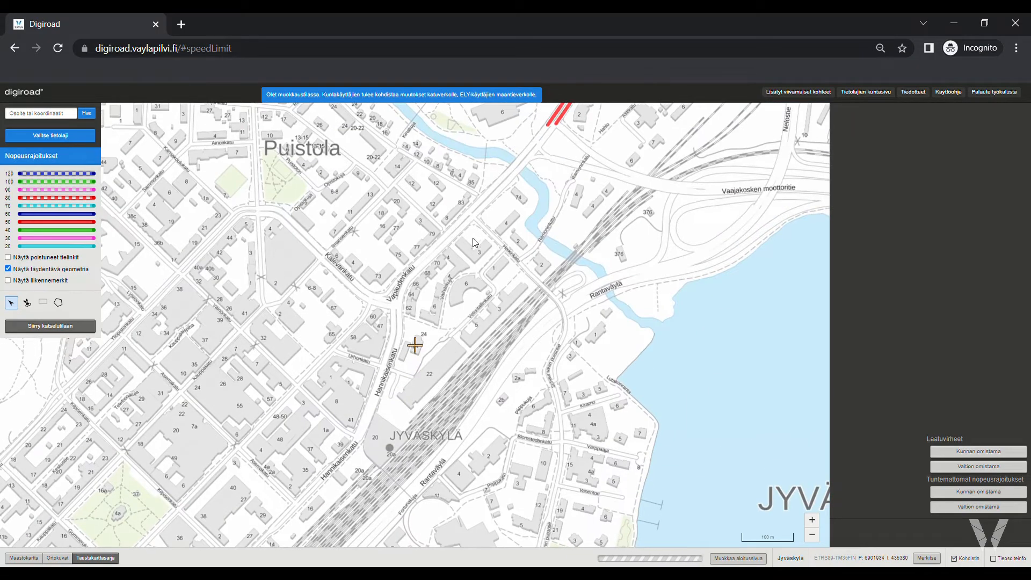
pyautogui.moveTo(475, 241); pyautogui.dragTo(470, 352)
pyautogui.scroll(1, 482, 275)
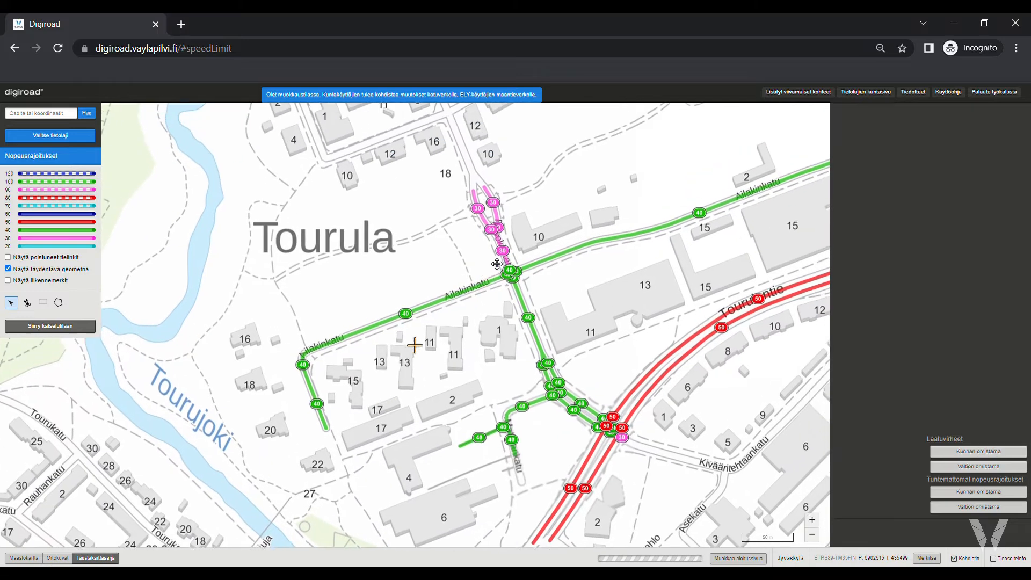
pyautogui.moveTo(487, 270); pyautogui.dragTo(444, 282)
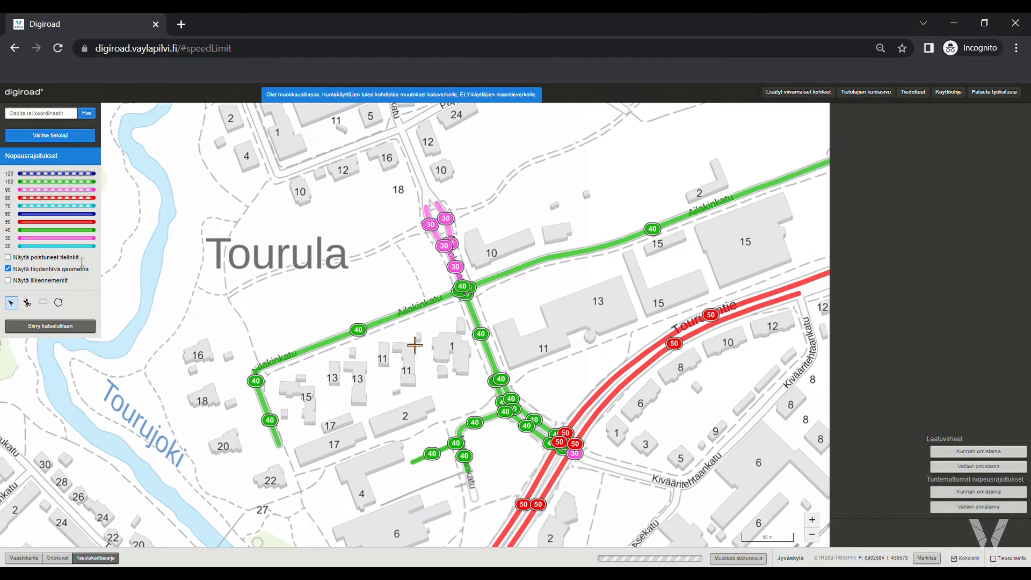
pyautogui.click(8, 268)
# Display the traffic signs (liikennemerkit) and examine them around the Tourulantie and Vaajakosken moottoritie junction at different map scales.
pyautogui.moveTo(404, 393); pyautogui.dragTo(369, 355)
pyautogui.moveTo(574, 464); pyautogui.dragTo(550, 427)
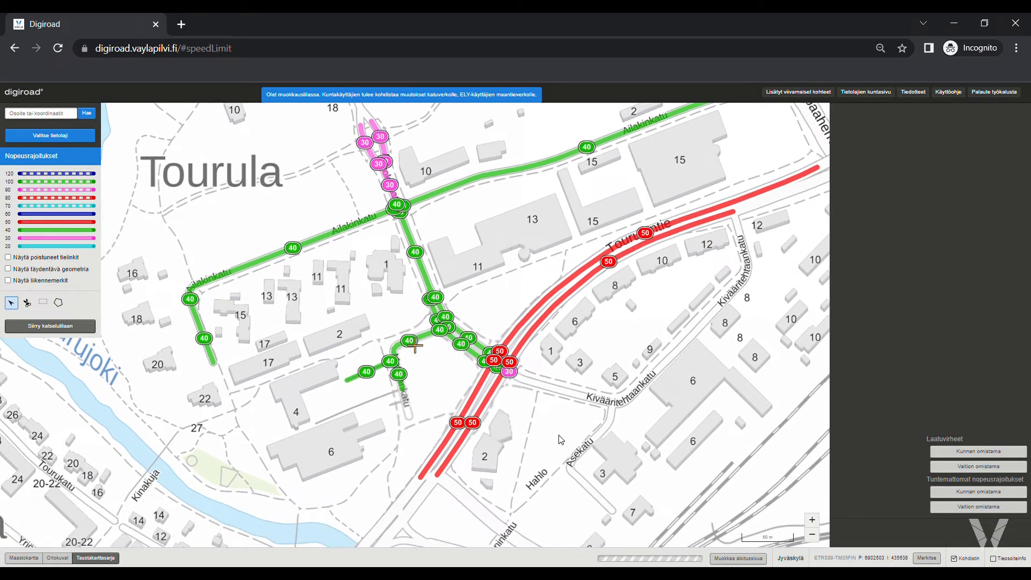
pyautogui.click(8, 280)
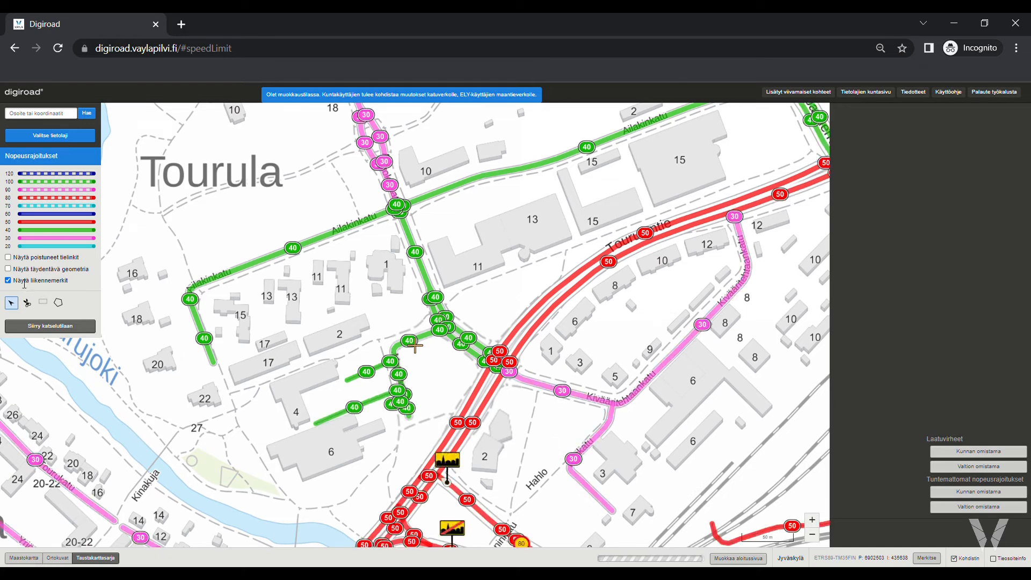
pyautogui.moveTo(528, 485); pyautogui.dragTo(525, 417)
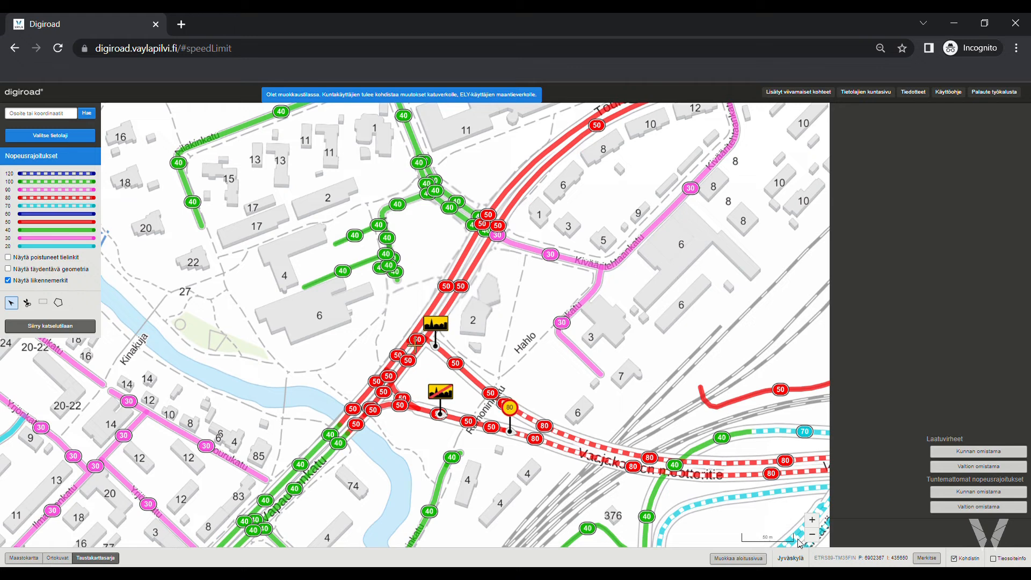
pyautogui.scroll(-1, 488, 463)
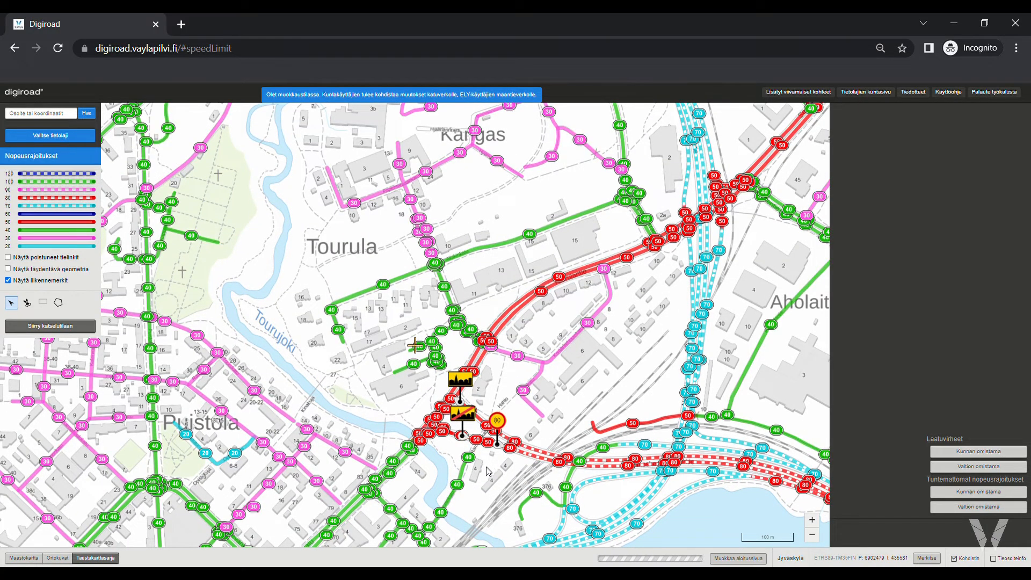
pyautogui.moveTo(489, 475); pyautogui.dragTo(493, 463)
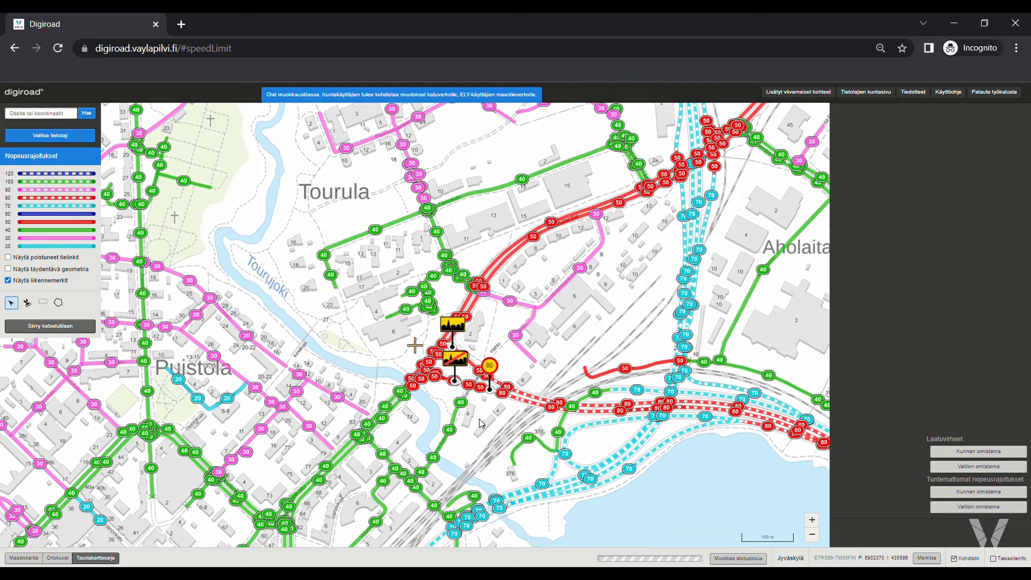
pyautogui.scroll(-1, 482, 423)
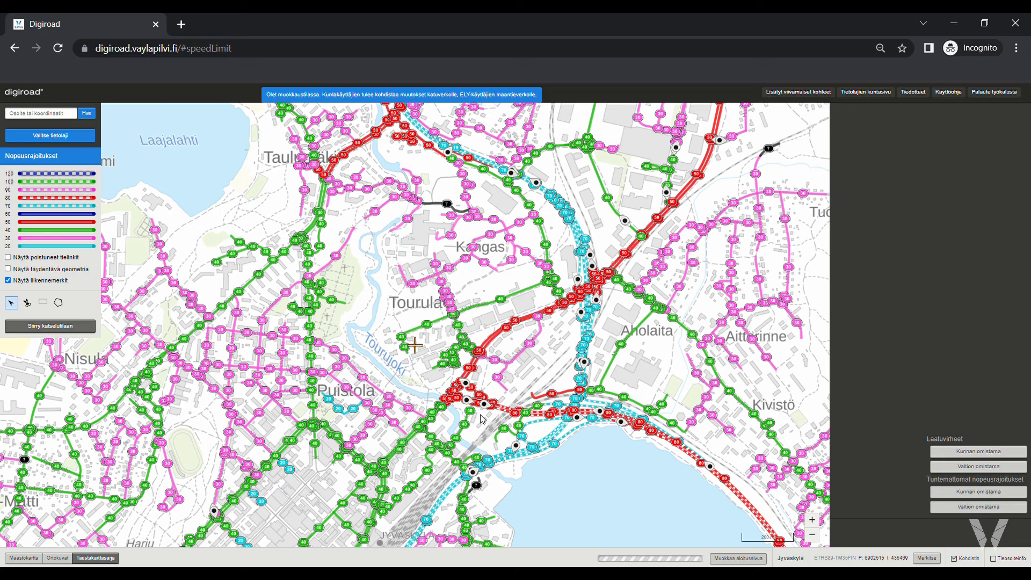
pyautogui.scroll(1, 482, 419)
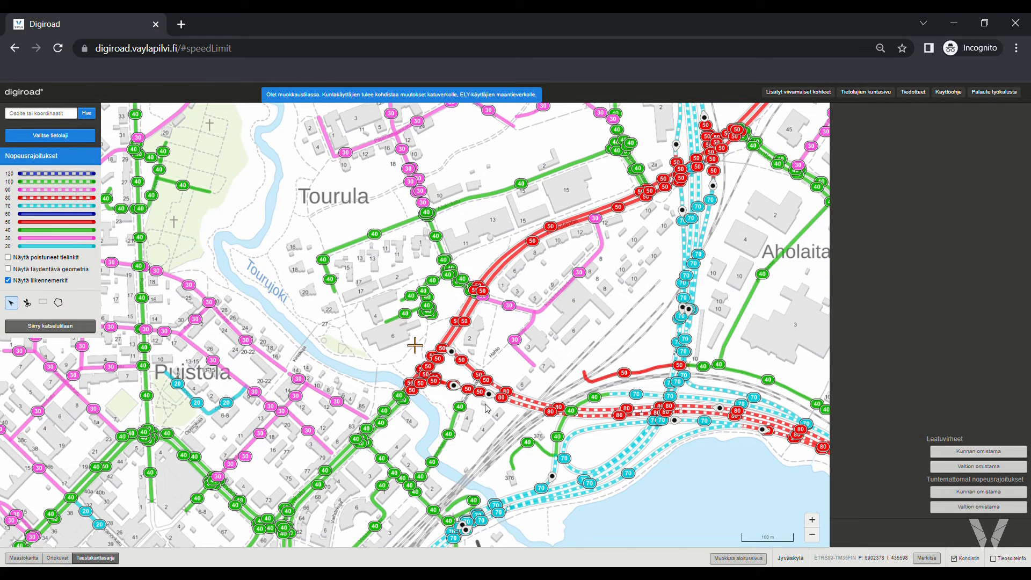
pyautogui.scroll(1, 487, 407)
pyautogui.moveTo(491, 416); pyautogui.dragTo(507, 432)
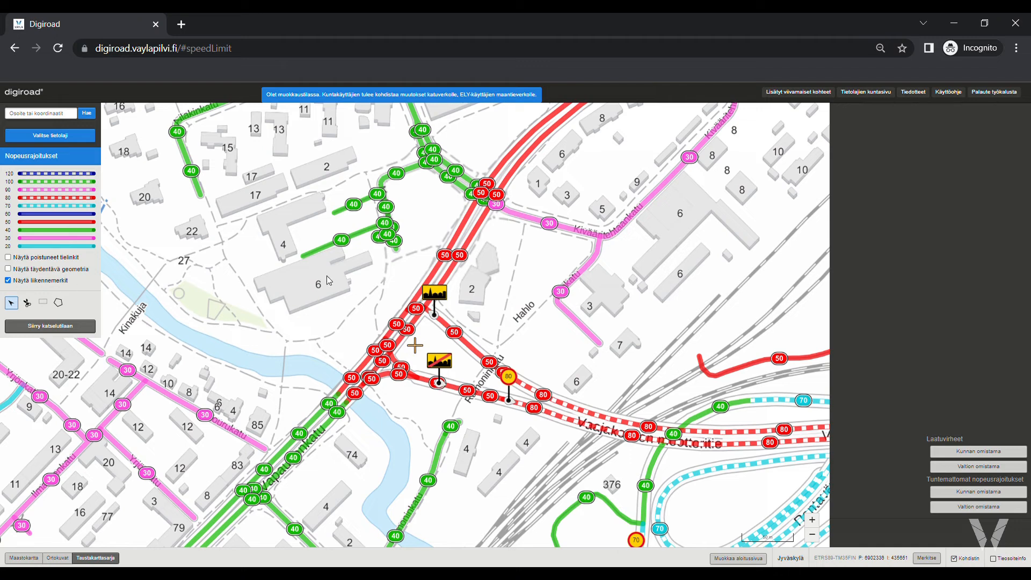
# Select the 30 km/h speed limit chain along Kivääritehtaankatu to examine its attributes, and clear the selection.
pyautogui.moveTo(664, 265); pyautogui.dragTo(570, 394)
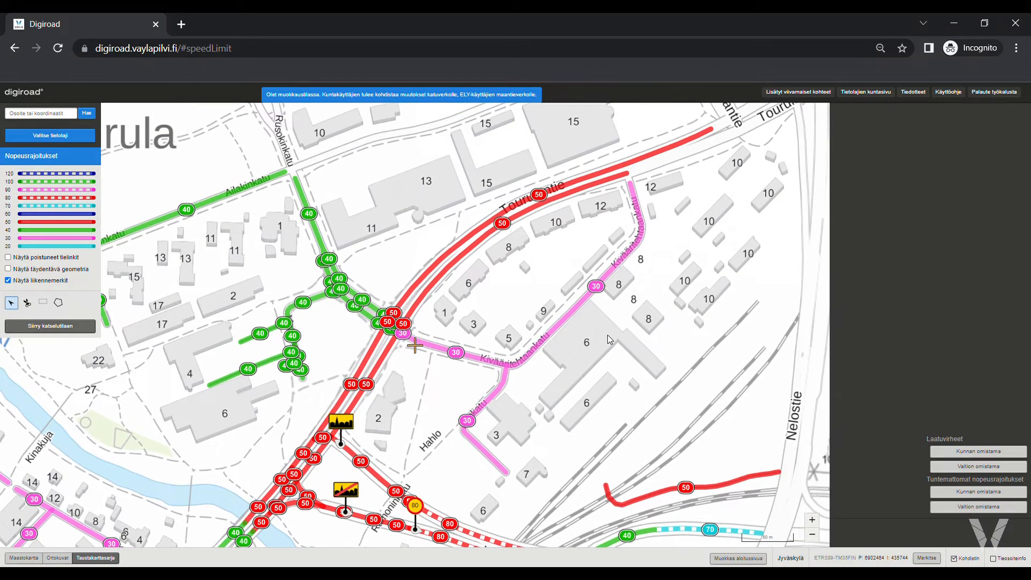
pyautogui.scroll(1, 610, 339)
pyautogui.scroll(-1, 562, 343)
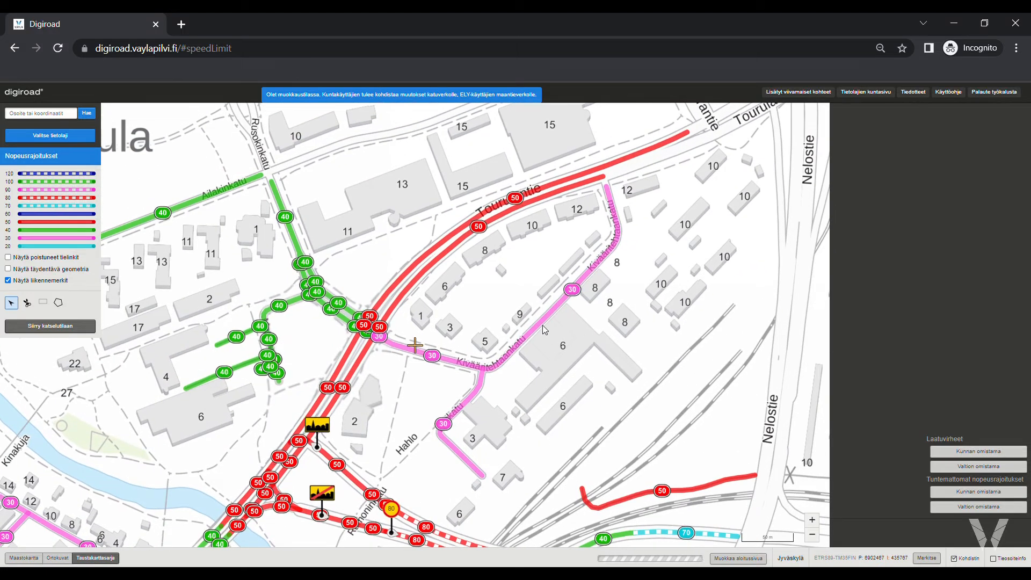
pyautogui.click(543, 326)
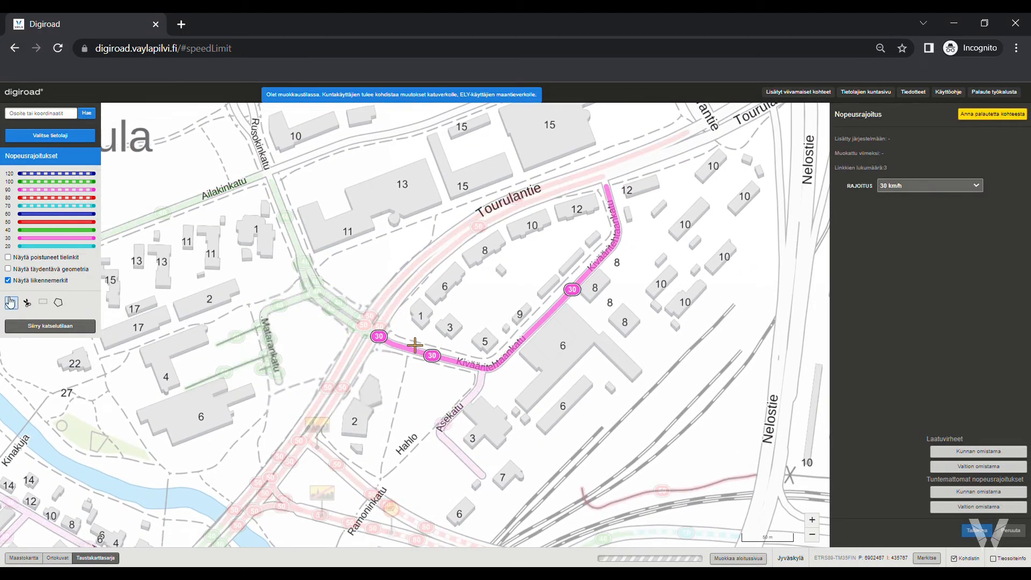
pyautogui.click(531, 374)
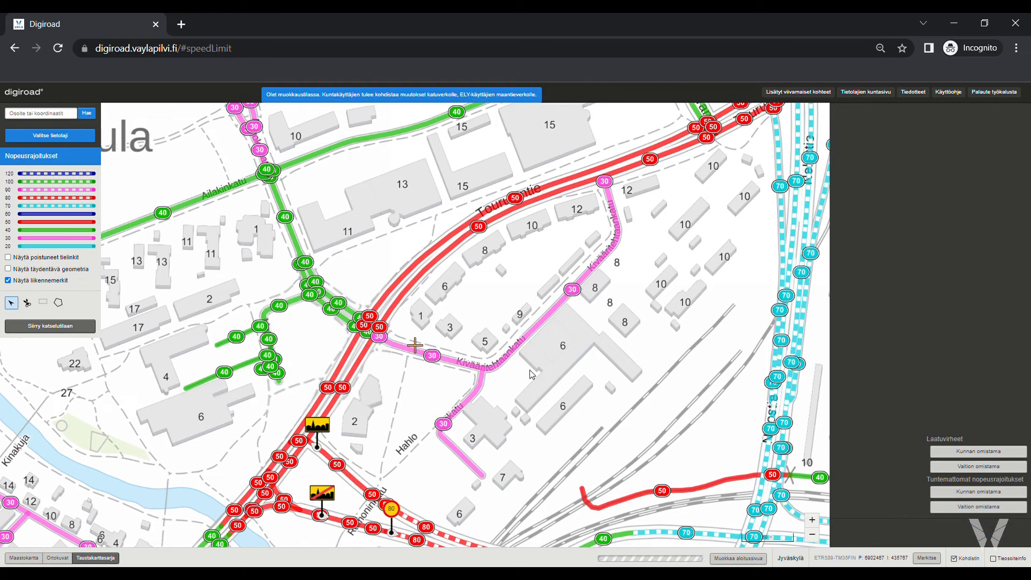
# Select the road links around Kivääritehtaankatu and Asekatu with a rectangle for a bulk speed limit change, and cancel the change.
pyautogui.click(46, 305)
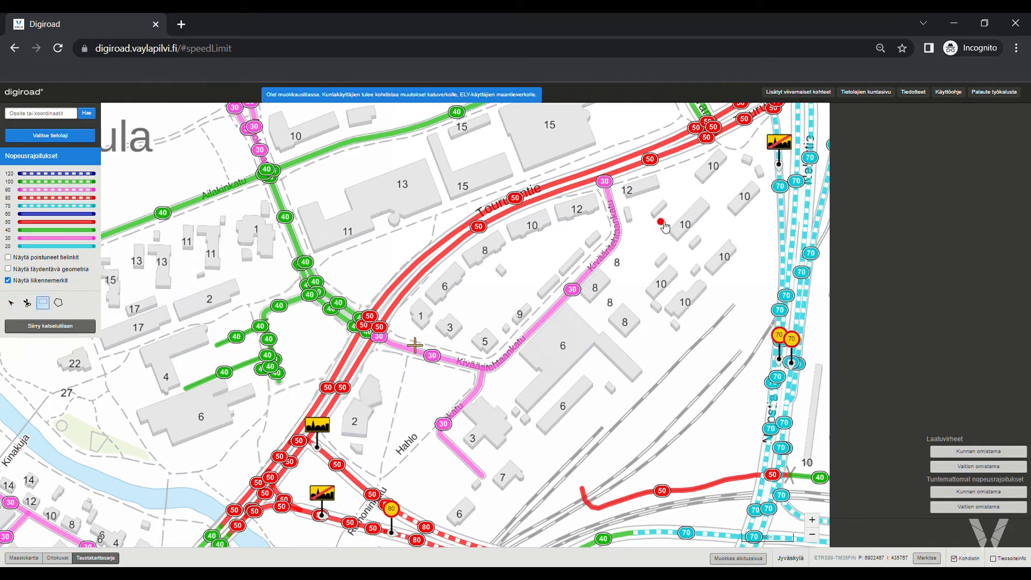
pyautogui.moveTo(661, 222); pyautogui.dragTo(374, 465)
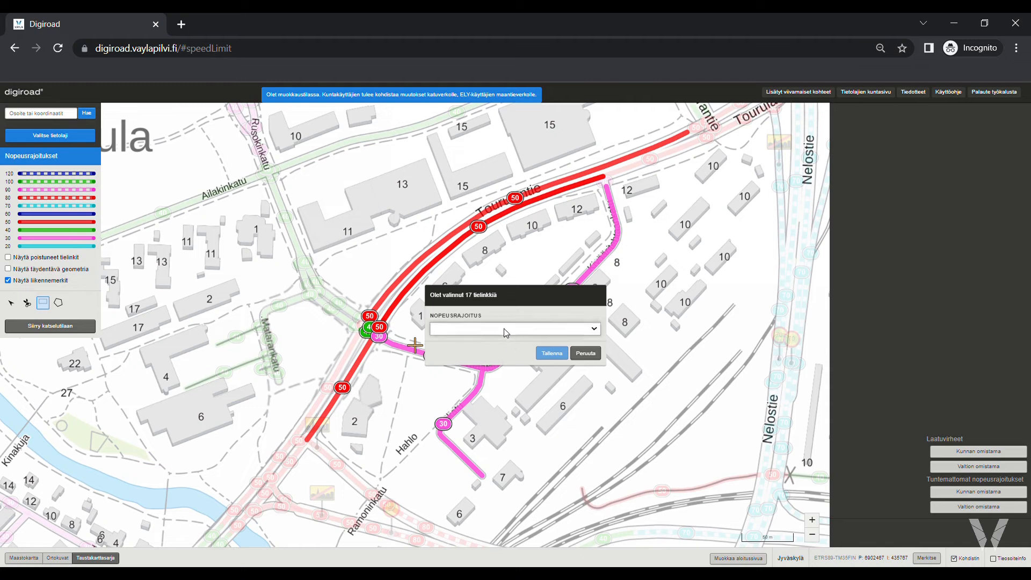
pyautogui.click(585, 354)
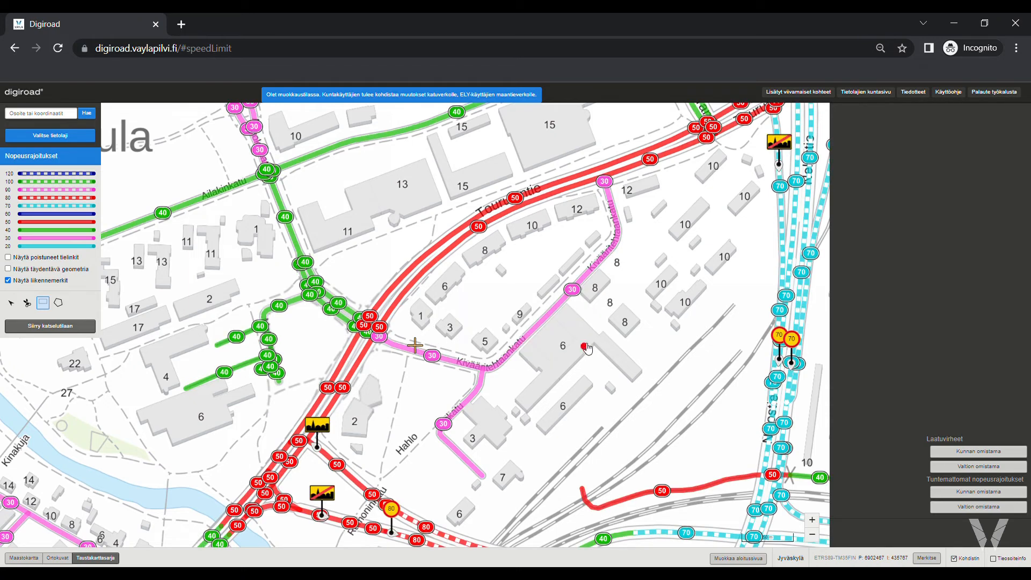
pyautogui.click(612, 338)
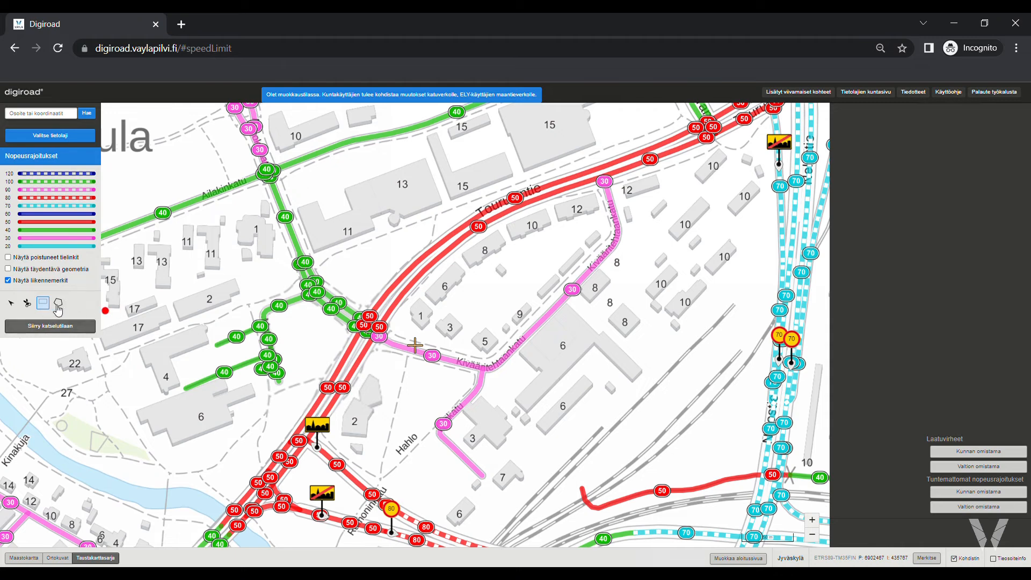
# Select the road links along Kivääritehtaankatu and Asekatu with a freeform polygon for a bulk speed limit change, and cancel the change.
pyautogui.click(60, 304)
pyautogui.click(634, 195)
pyautogui.click(549, 225)
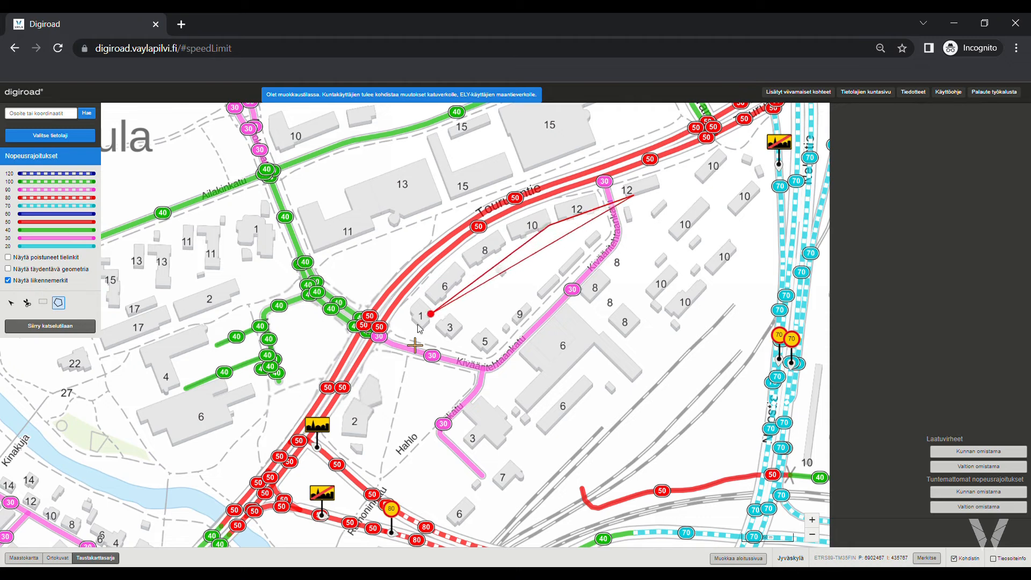
pyautogui.click(388, 371)
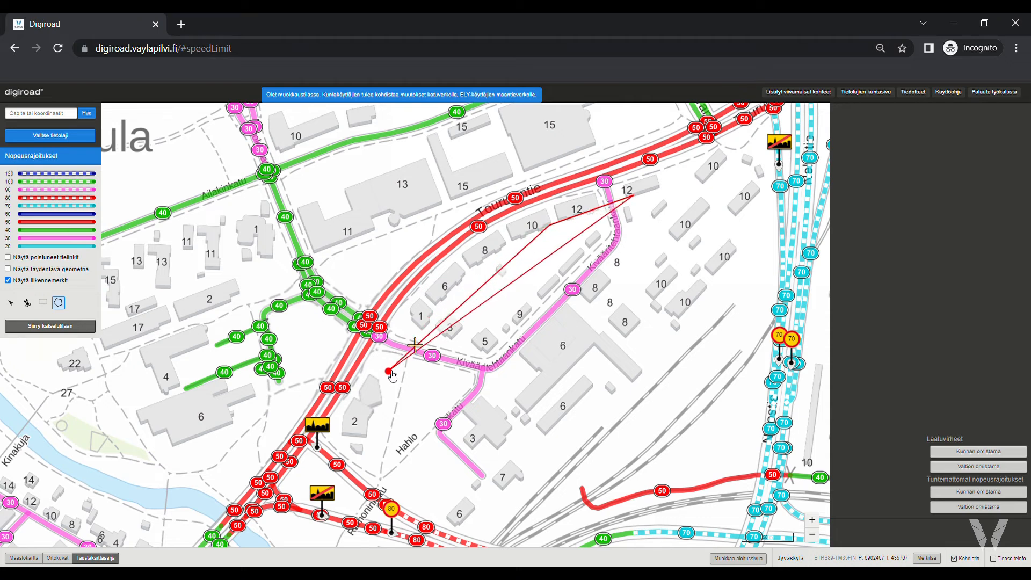
pyautogui.click(444, 482)
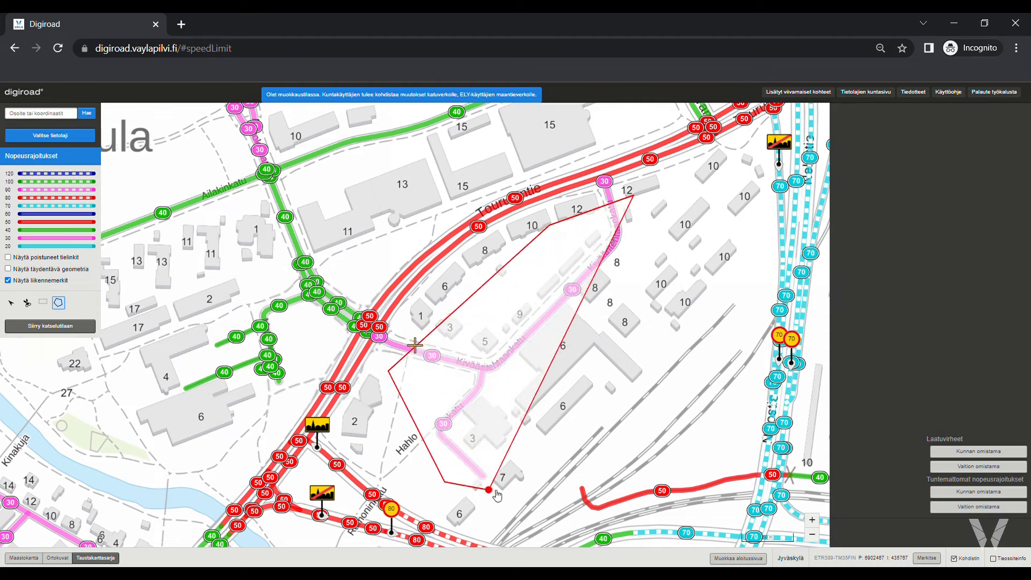
pyautogui.doubleClick(711, 440)
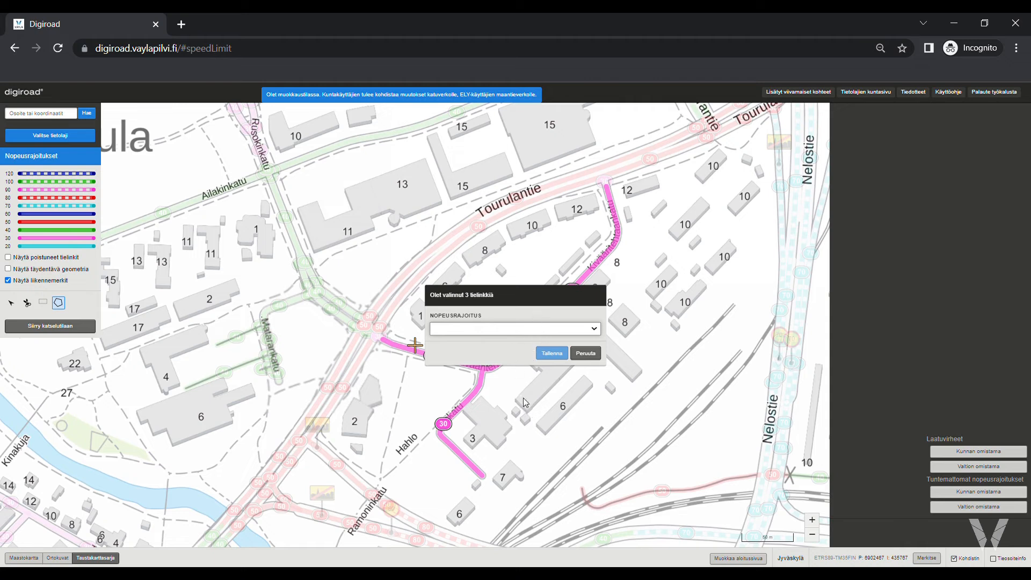
pyautogui.click(585, 354)
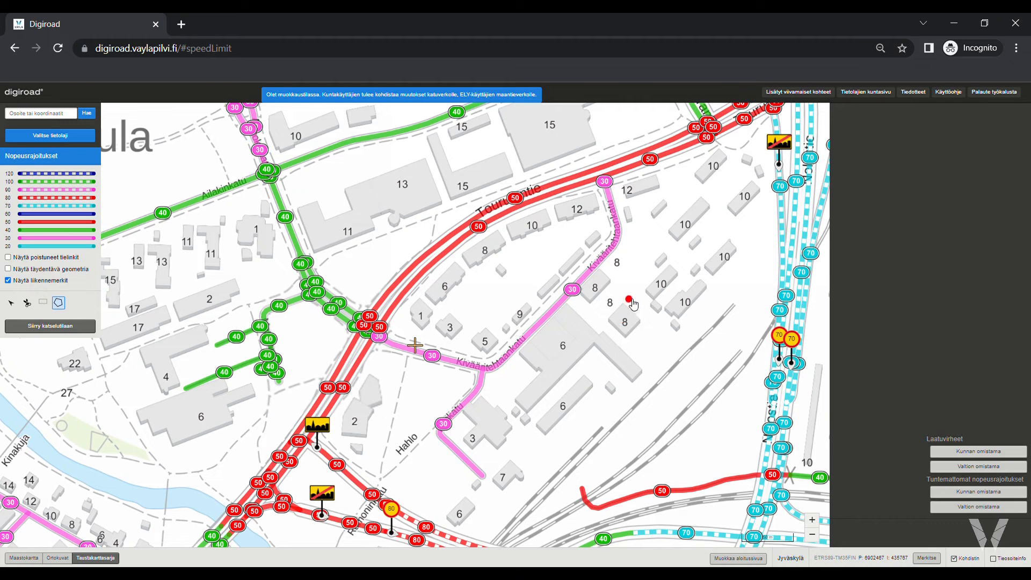
# Split the Kivääritehtaankatu speed limit midway along the street, set part B to 40 km/h, and cancel the change.
pyautogui.click(26, 303)
pyautogui.click(560, 304)
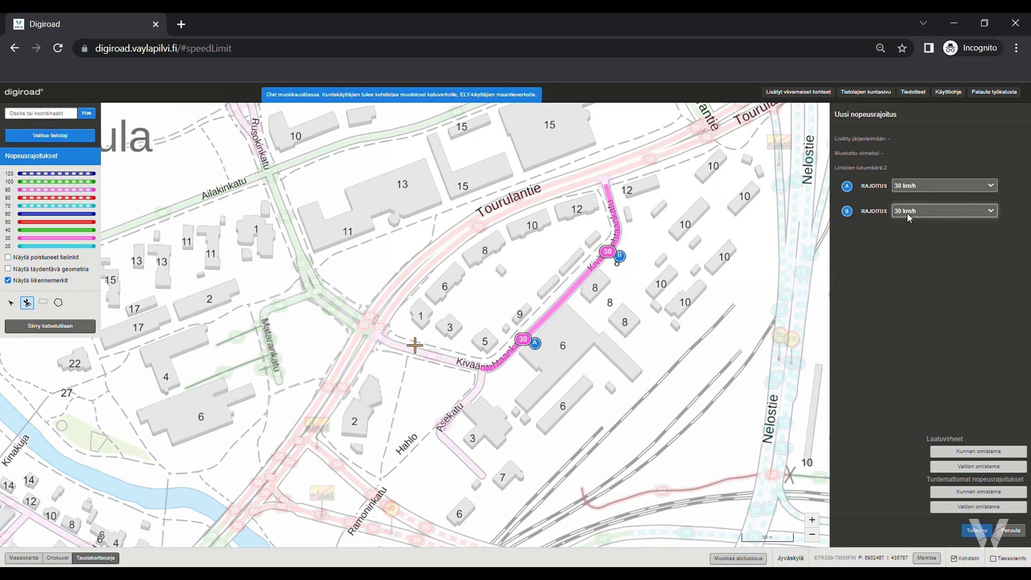
pyautogui.press('Down')
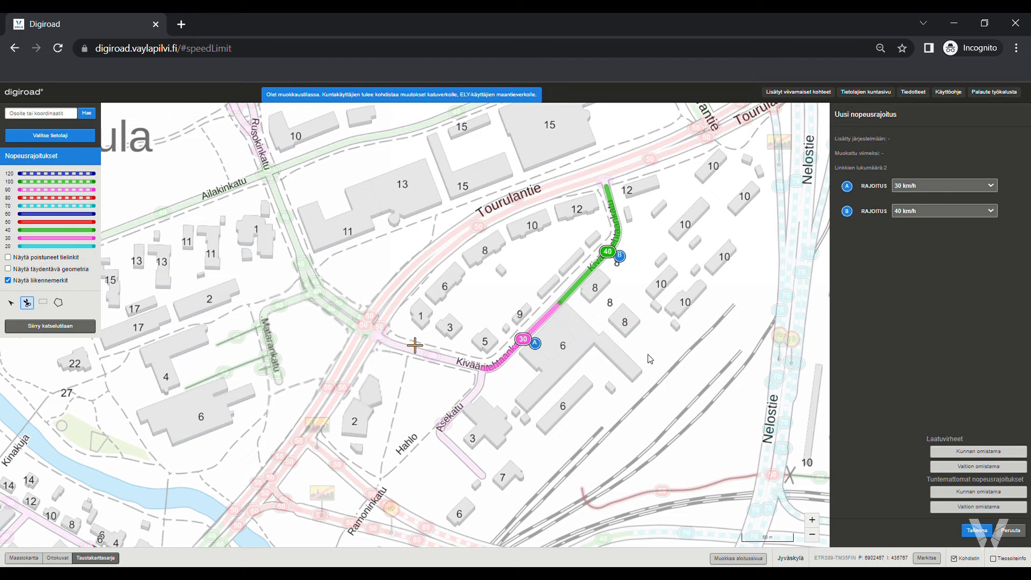
pyautogui.click(1012, 531)
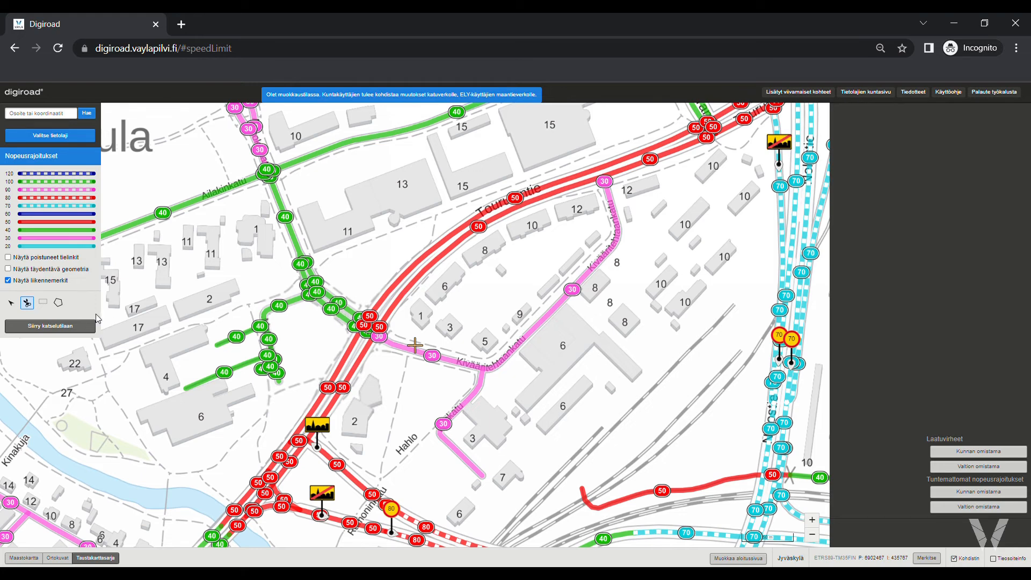
# Return to the selection tool and look for road links with unknown speed limits north of Jyväskylä around Koivusilta.
pyautogui.scroll(-2, 457, 314)
pyautogui.scroll(2, 458, 316)
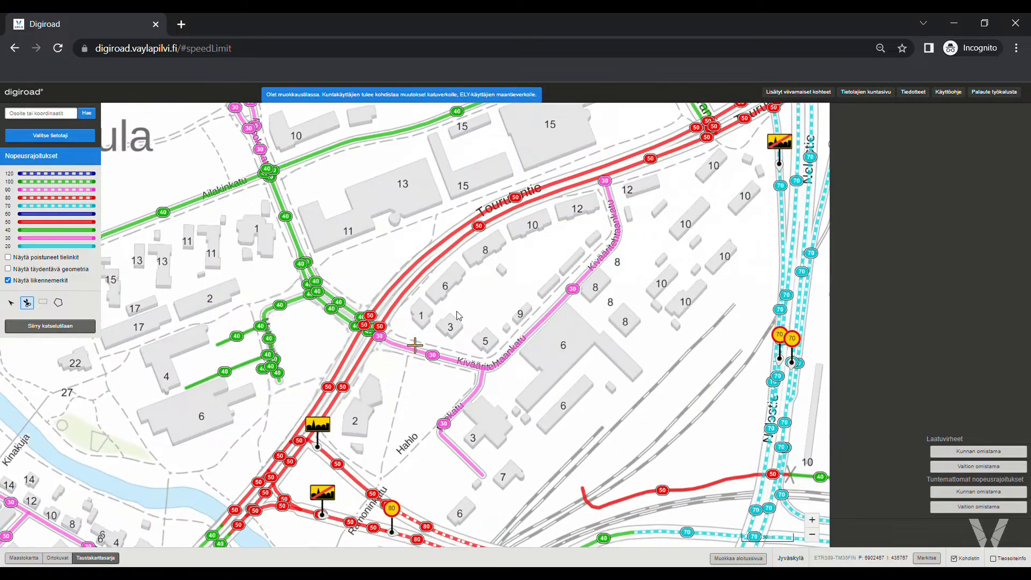
pyautogui.scroll(-2, 458, 316)
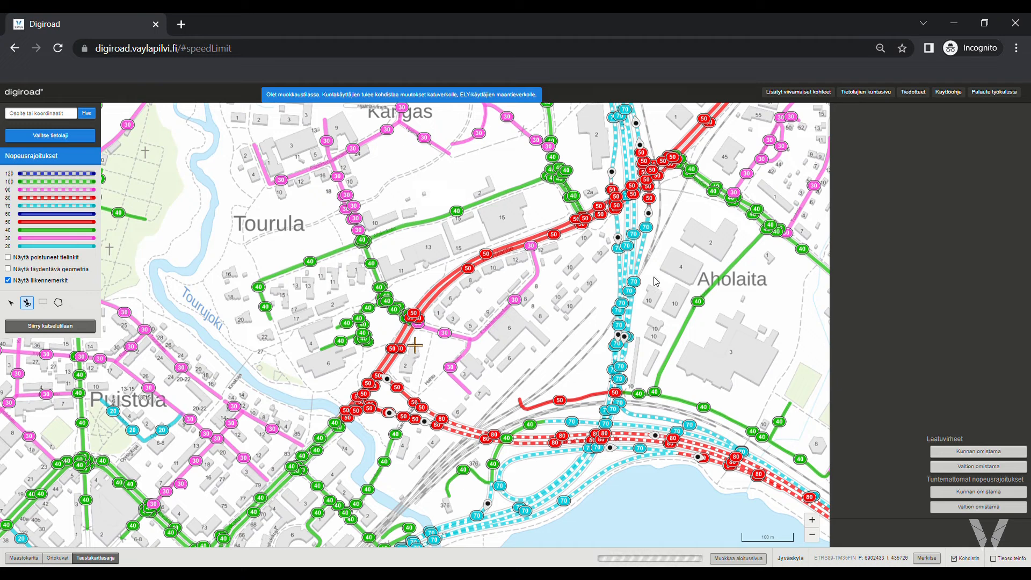
pyautogui.click(17, 303)
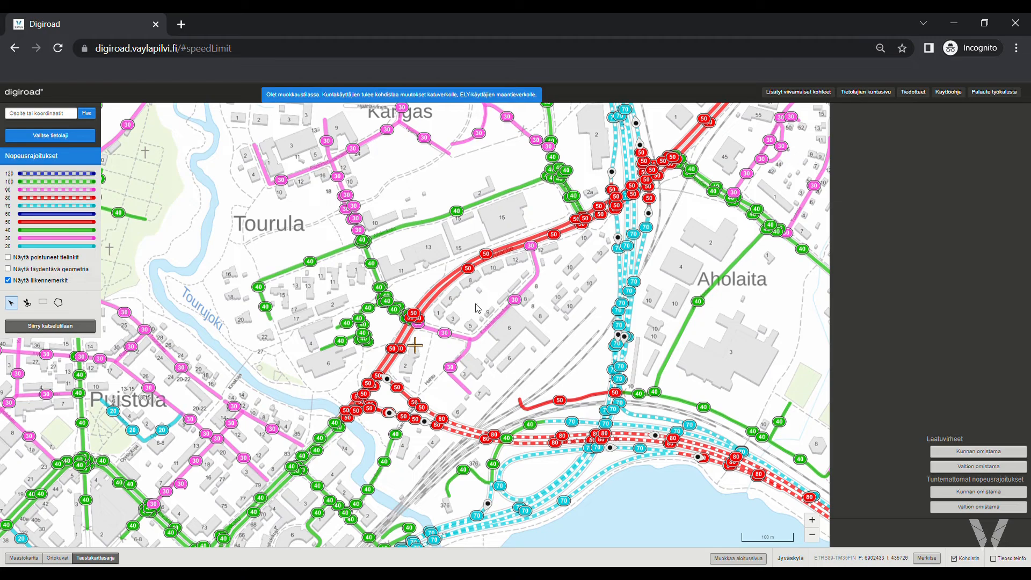
pyautogui.scroll(-2, 477, 307)
pyautogui.press('Right')
pyautogui.press('Right')
pyautogui.press('Right')
pyautogui.press('Right')
pyautogui.press('Right')
pyautogui.press('Right')
pyautogui.press('Right')
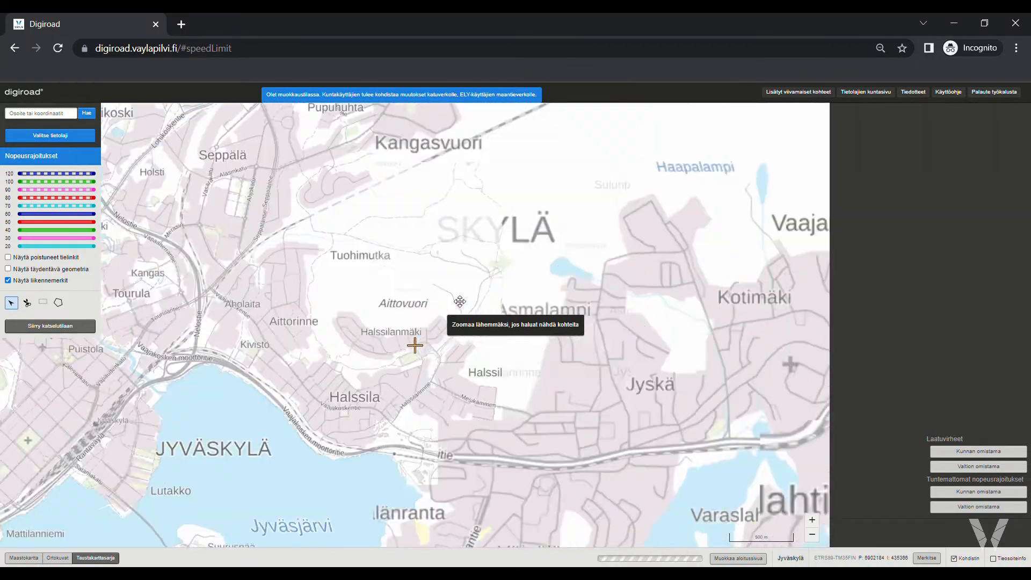
pyautogui.press('Up')
pyautogui.press('Up')
pyautogui.press('Up')
pyautogui.press('Up')
pyautogui.press('Up')
pyautogui.press('Up')
pyautogui.press('Up')
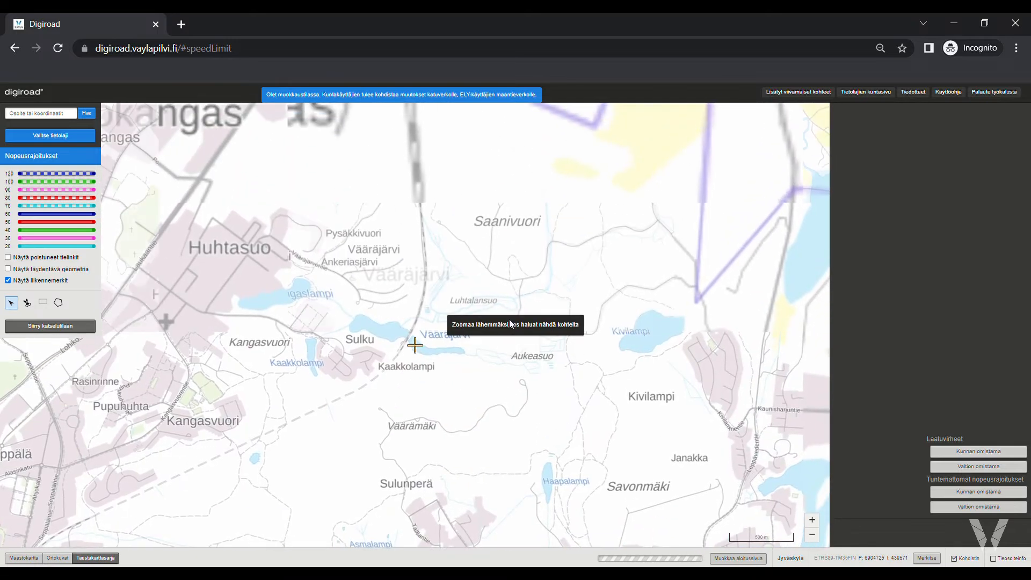
pyautogui.scroll(-1, 476, 396)
pyautogui.press('Up')
pyautogui.press('Up')
pyautogui.press('Up')
pyautogui.press('Left')
pyautogui.press('Left')
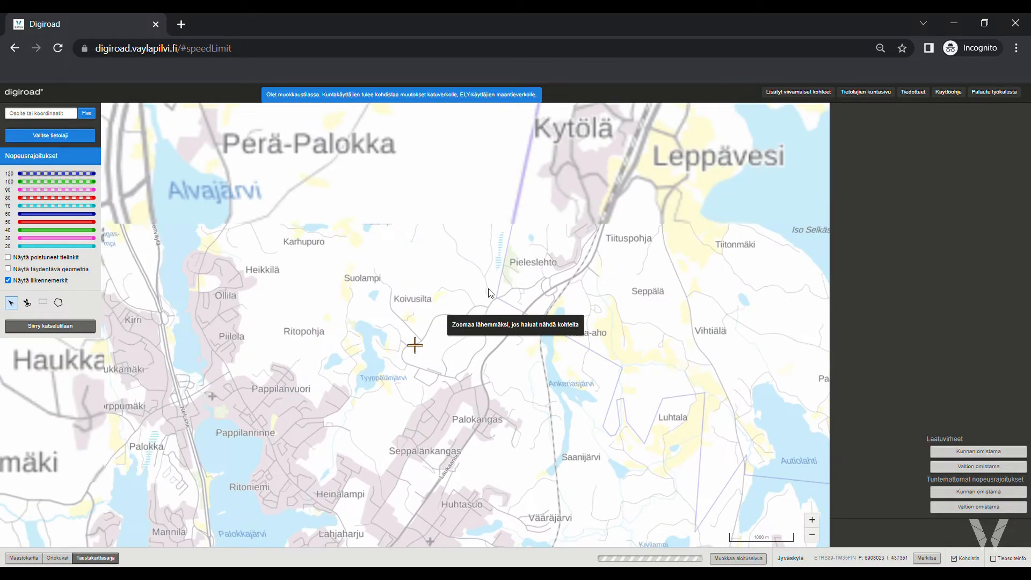
pyautogui.scroll(1, 438, 322)
pyautogui.scroll(1, 491, 306)
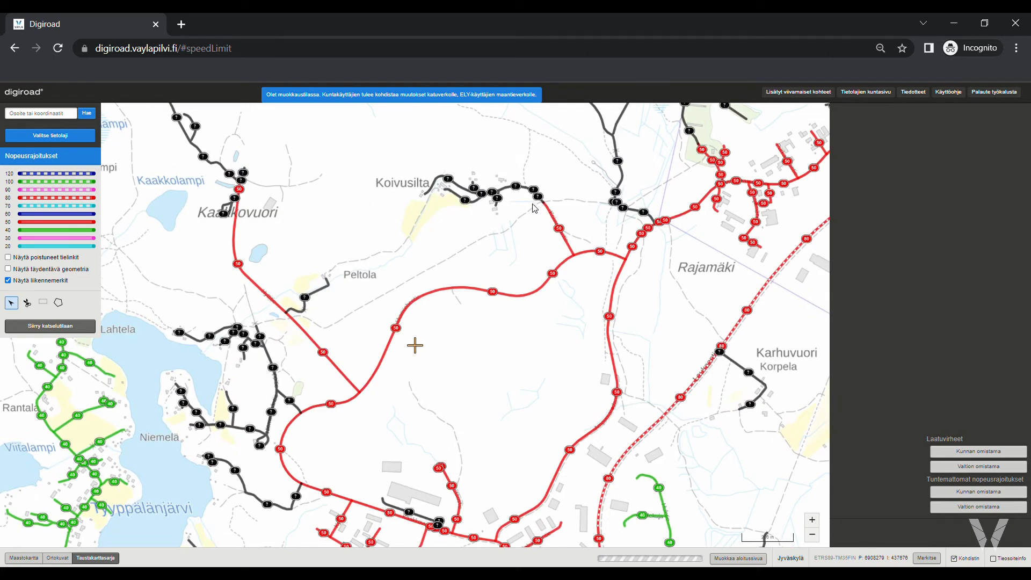
# Set the unknown speed limit of the Koivusilta road chain to 50 km/h, save it, and reselect the chain to check its attributes.
pyautogui.click(536, 192)
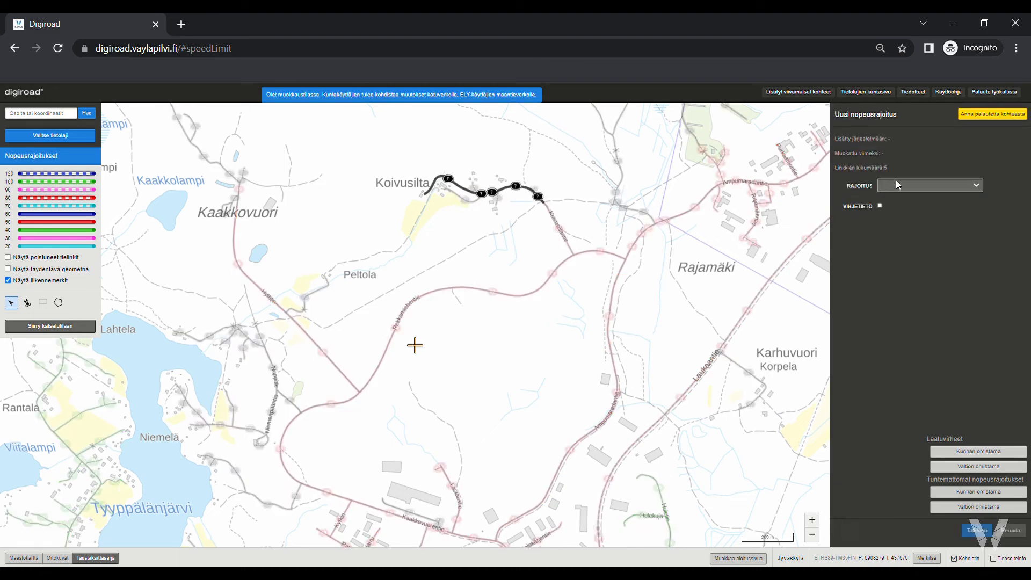
pyautogui.click(891, 244)
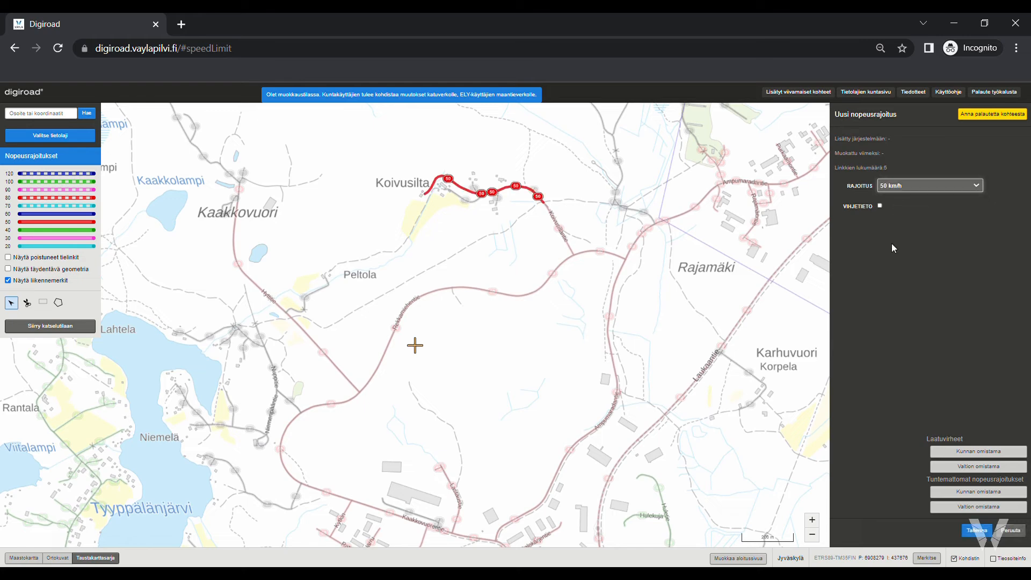
pyautogui.click(982, 530)
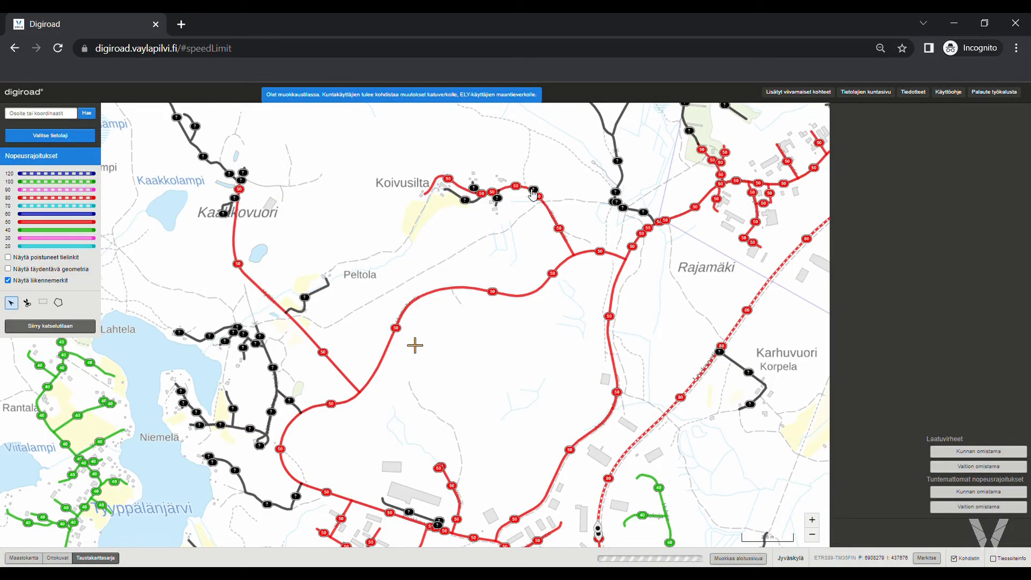
pyautogui.click(448, 184)
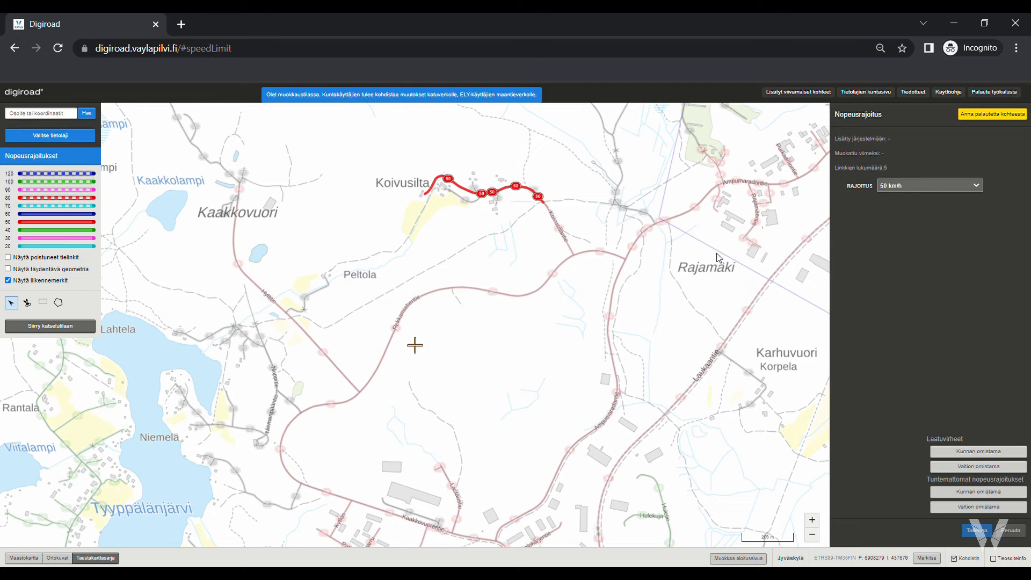
pyautogui.click(637, 289)
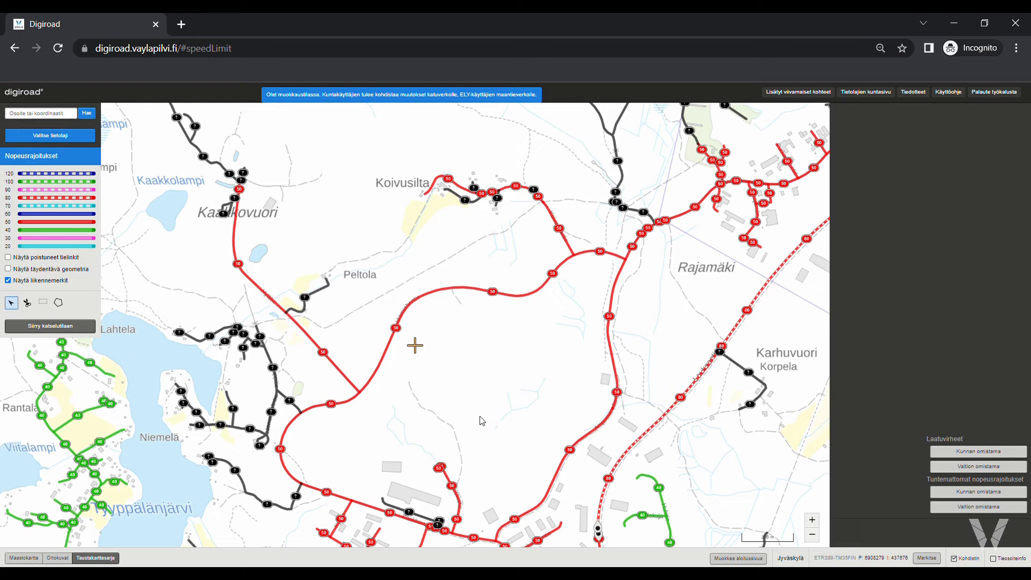
# Select the unknown speed limit links between Lahtela and Niemelä, east of Tyyppälänjärvi, with a polygon and save 50 km/h for them all.
pyautogui.moveTo(481, 422); pyautogui.dragTo(529, 363)
pyautogui.moveTo(427, 369); pyautogui.dragTo(507, 352)
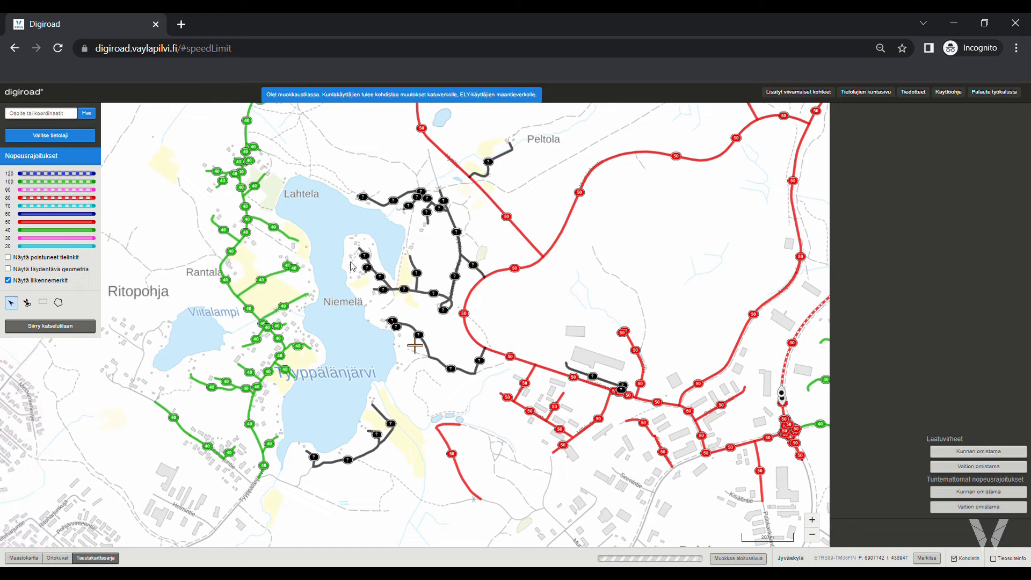
pyautogui.click(58, 302)
pyautogui.click(469, 277)
pyautogui.click(487, 252)
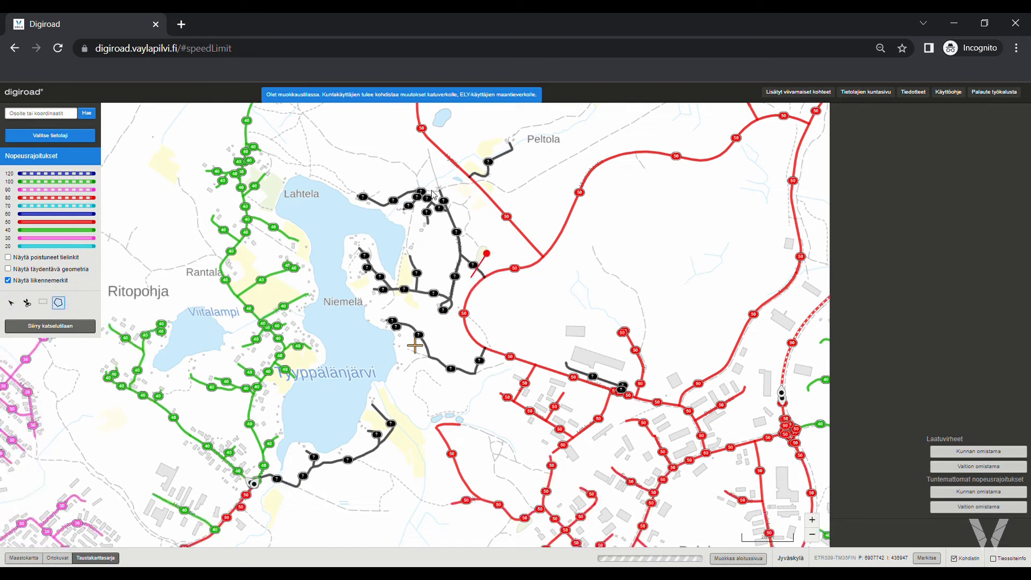
pyautogui.click(440, 165)
pyautogui.click(352, 165)
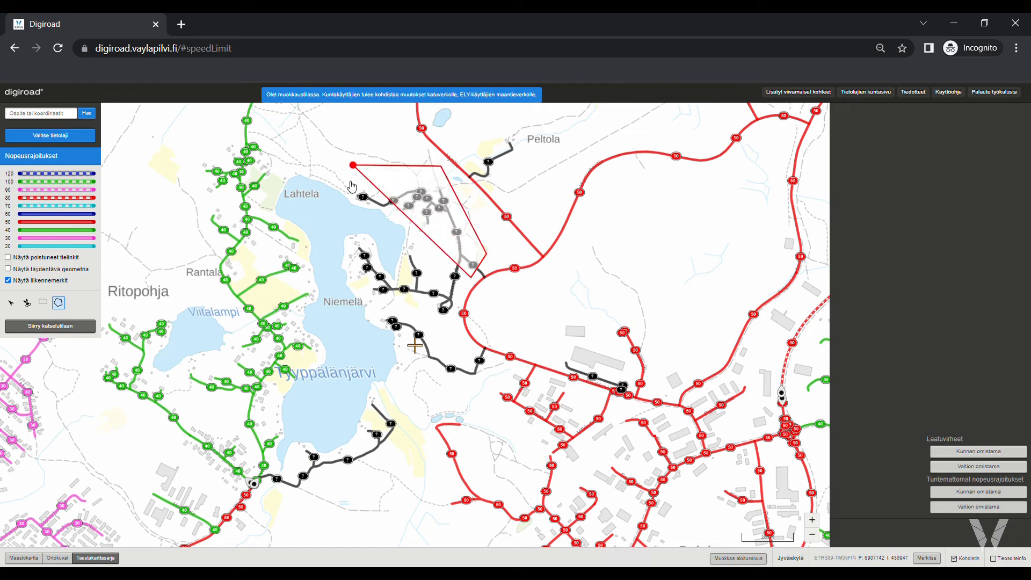
pyautogui.click(331, 282)
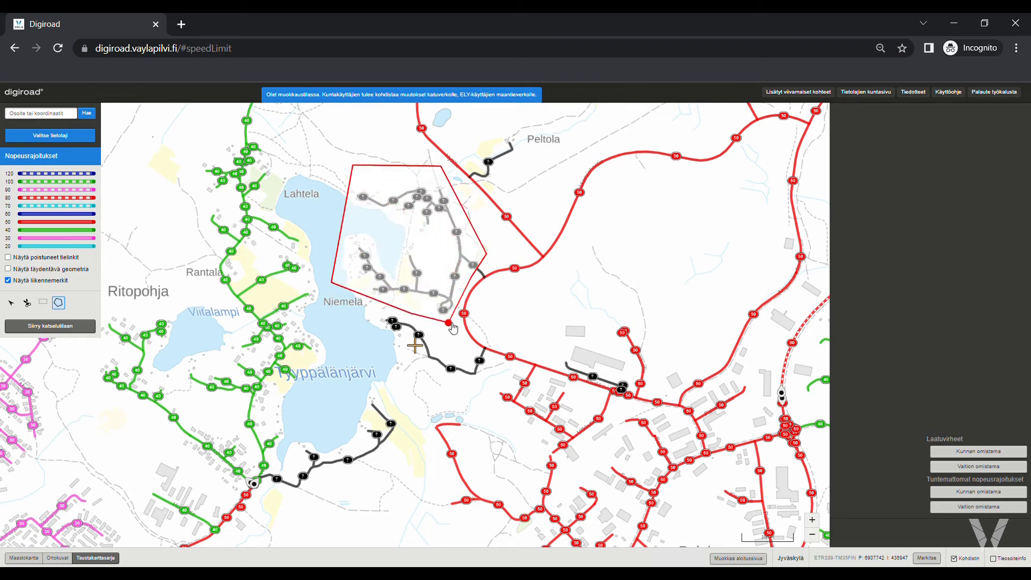
pyautogui.doubleClick(450, 327)
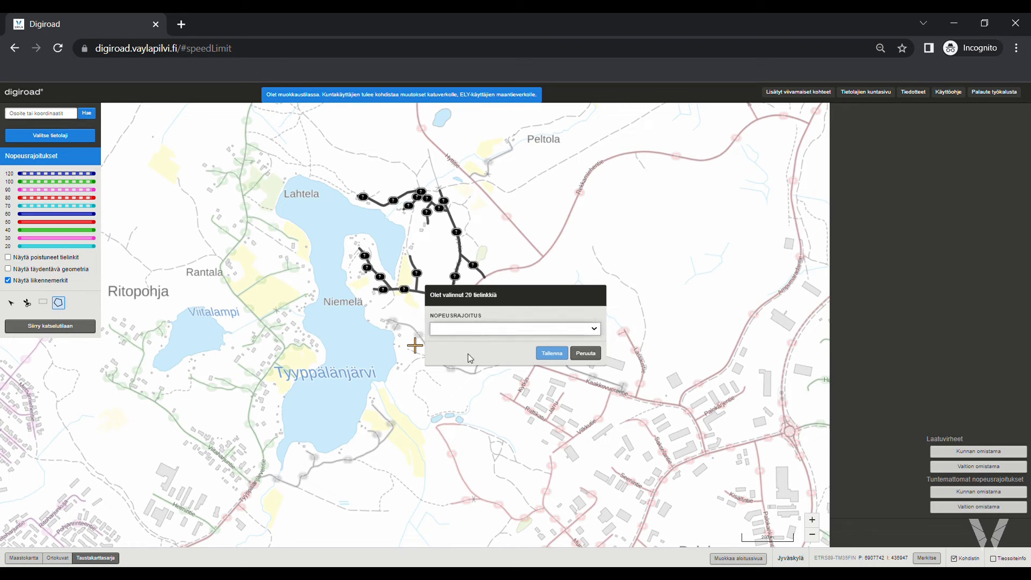
pyautogui.click(467, 391)
pyautogui.click(553, 356)
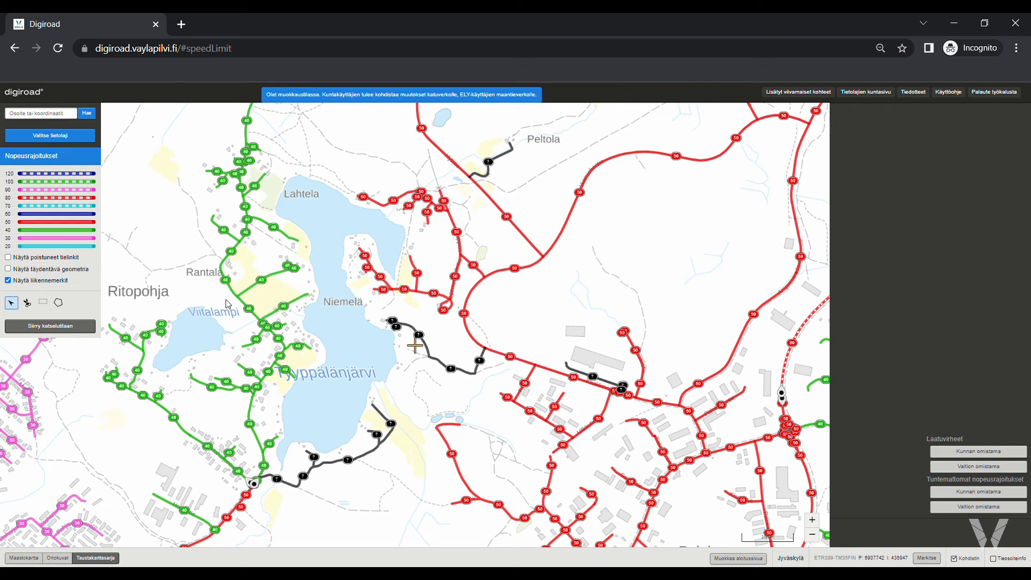
# Display the maximum height restrictions (suurin sallittu korkeus) and look for them near Jyväskylä station, around Hedenkatu and Rantaväylä.
pyautogui.click(47, 137)
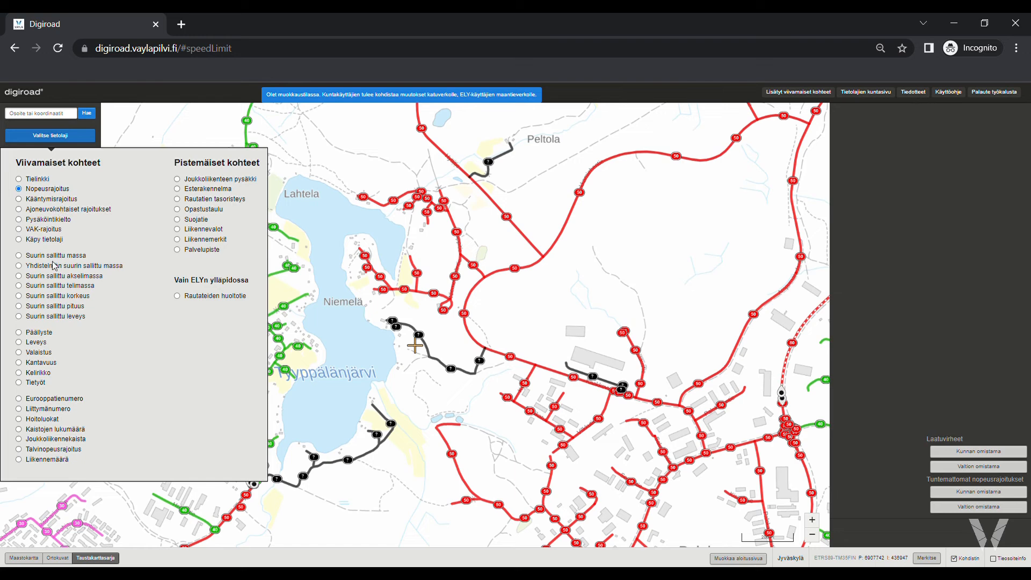
pyautogui.click(57, 296)
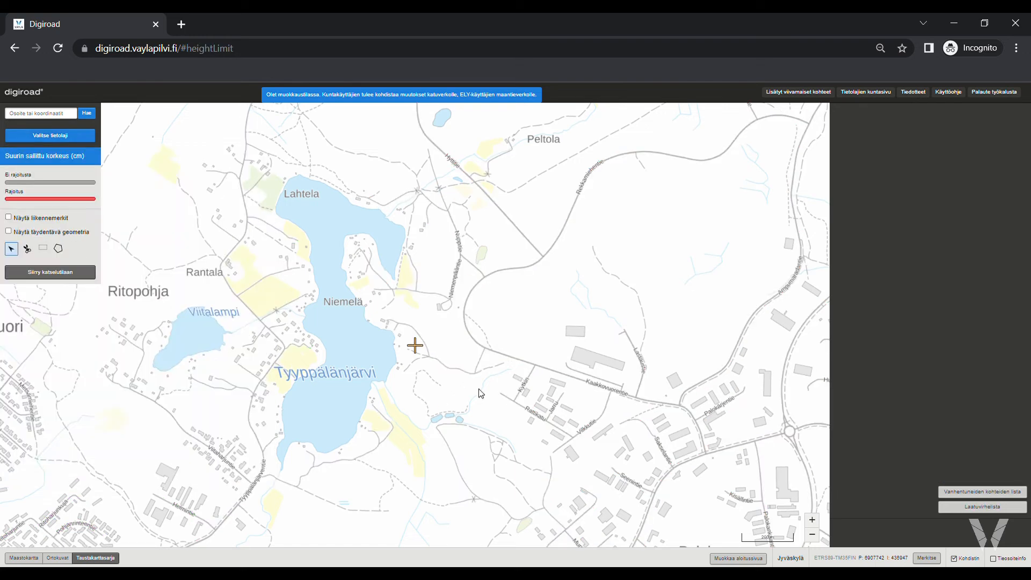
pyautogui.moveTo(524, 450); pyautogui.dragTo(578, 162)
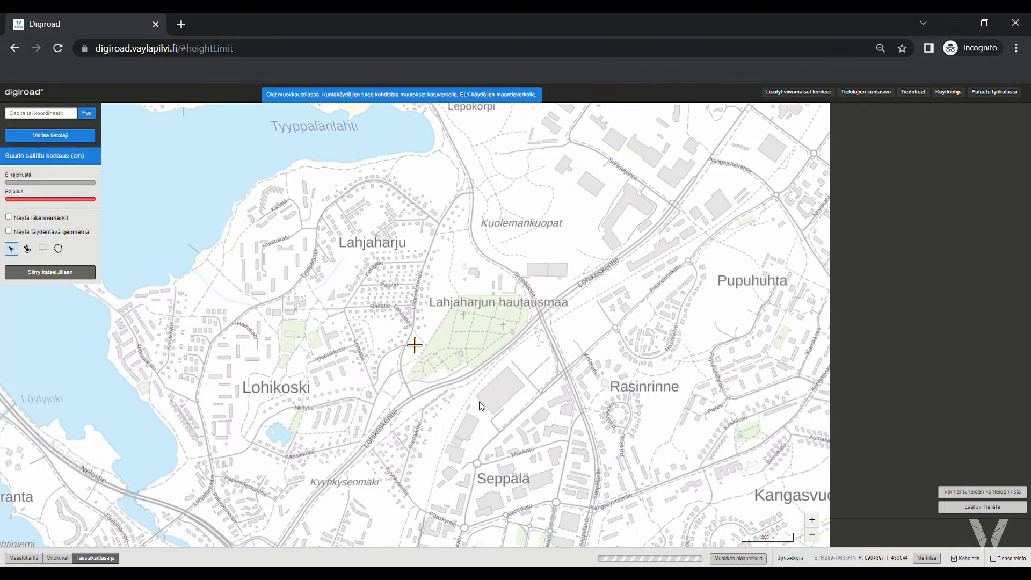
pyautogui.moveTo(483, 537); pyautogui.dragTo(528, 317)
pyautogui.moveTo(446, 434); pyautogui.dragTo(563, 256)
pyautogui.moveTo(483, 536); pyautogui.dragTo(537, 215)
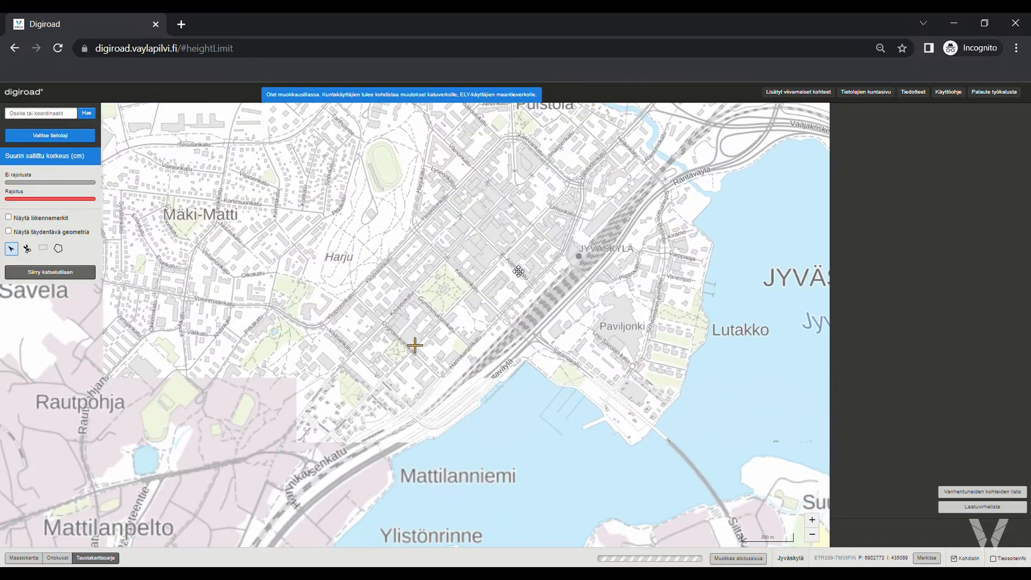
pyautogui.moveTo(503, 259); pyautogui.dragTo(456, 346)
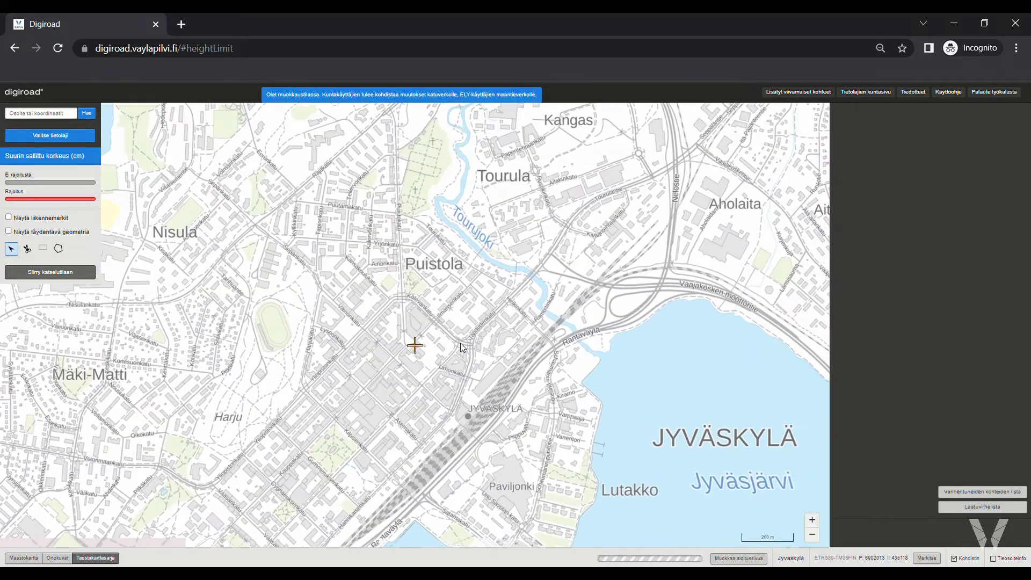
pyautogui.moveTo(537, 301); pyautogui.dragTo(464, 339)
pyautogui.moveTo(414, 432); pyautogui.dragTo(465, 391)
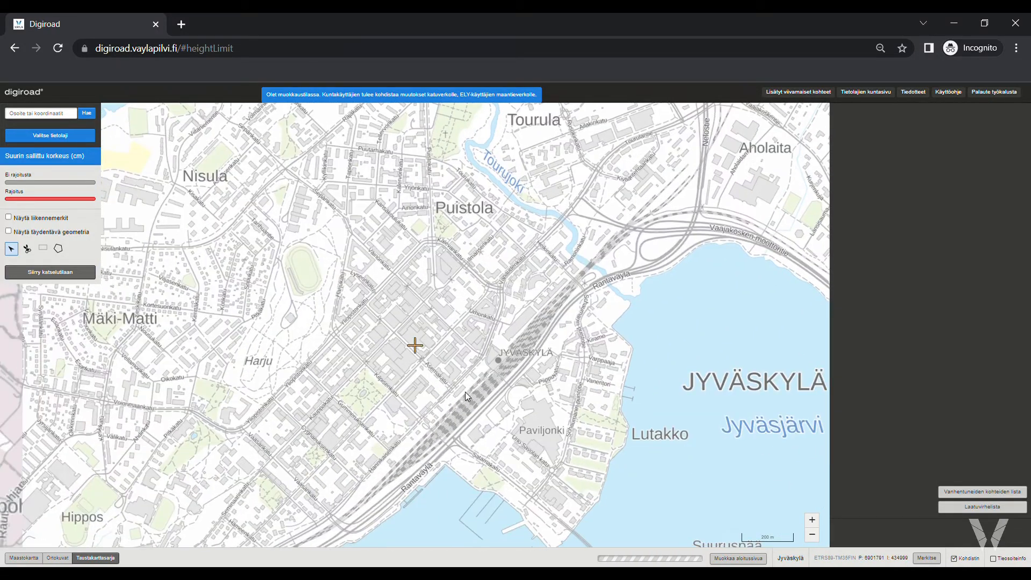
pyautogui.scroll(1, 455, 406)
pyautogui.moveTo(432, 288); pyautogui.dragTo(469, 337)
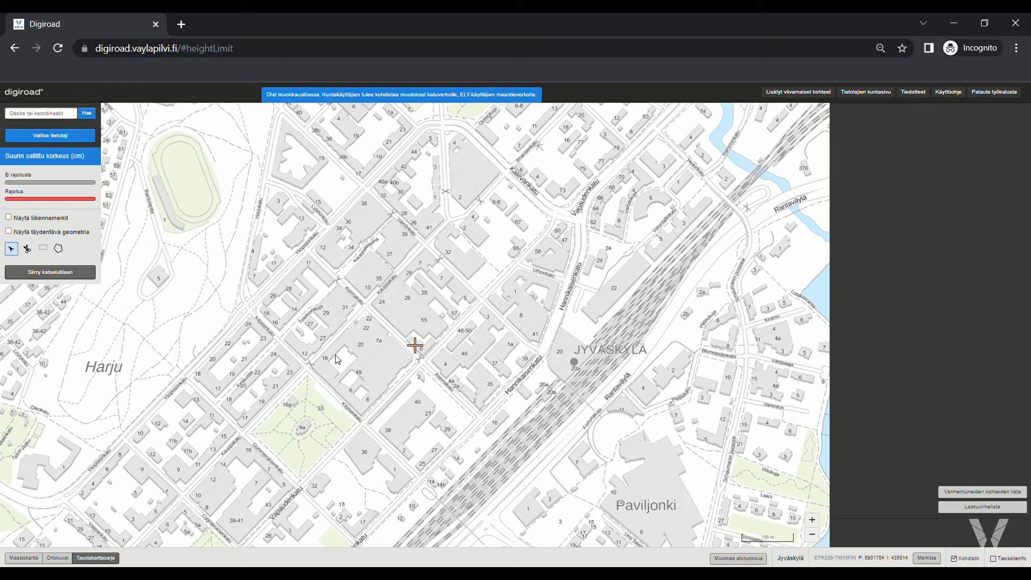
pyautogui.moveTo(571, 263); pyautogui.dragTo(501, 315)
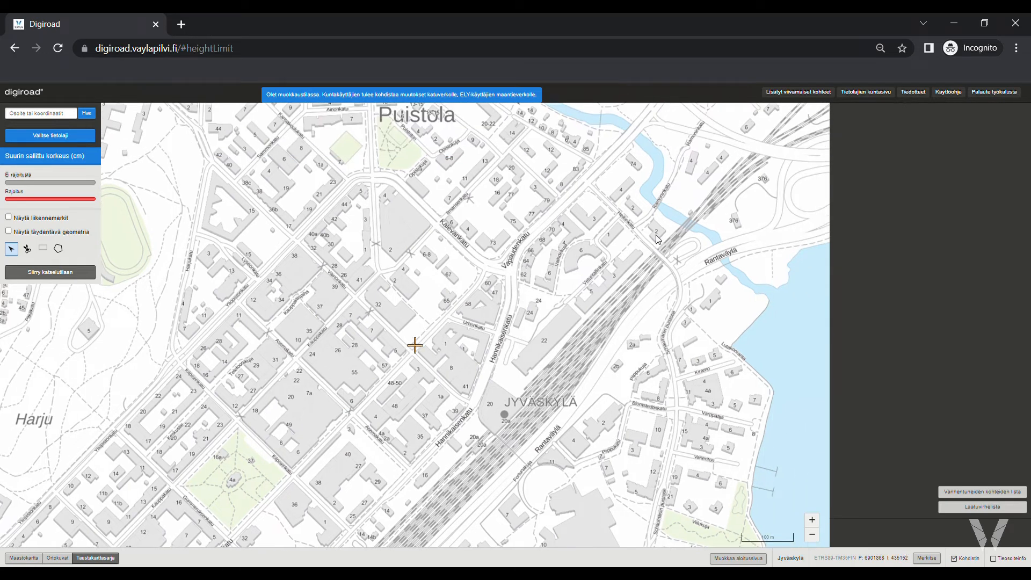
pyautogui.scroll(1, 671, 200)
pyautogui.moveTo(743, 284); pyautogui.dragTo(667, 265)
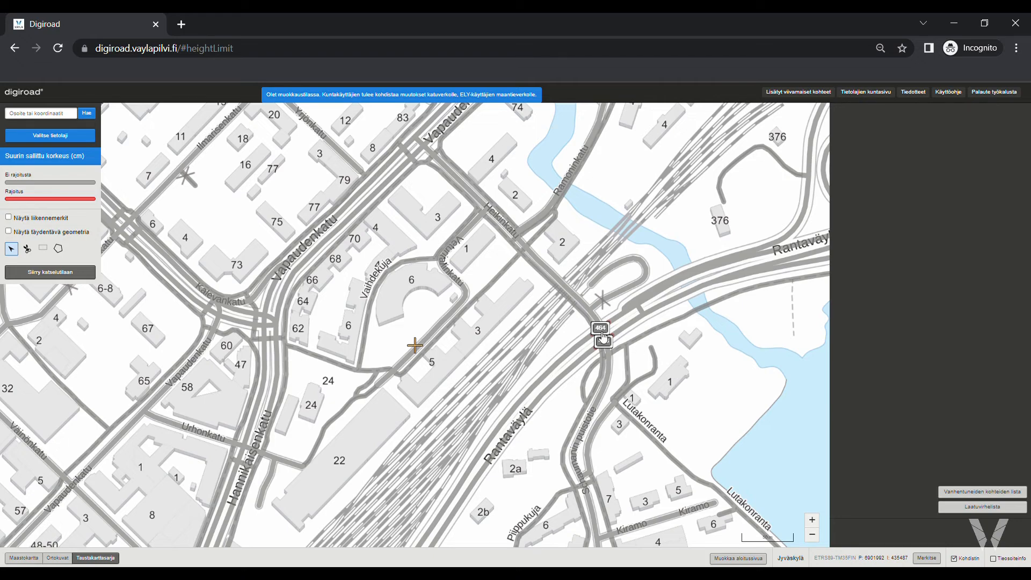
# Find the height restriction on Itsenäisyydenkatu at Tampere railway station and check its attributes.
pyautogui.scroll(-2, 599, 334)
pyautogui.scroll(-1, 600, 334)
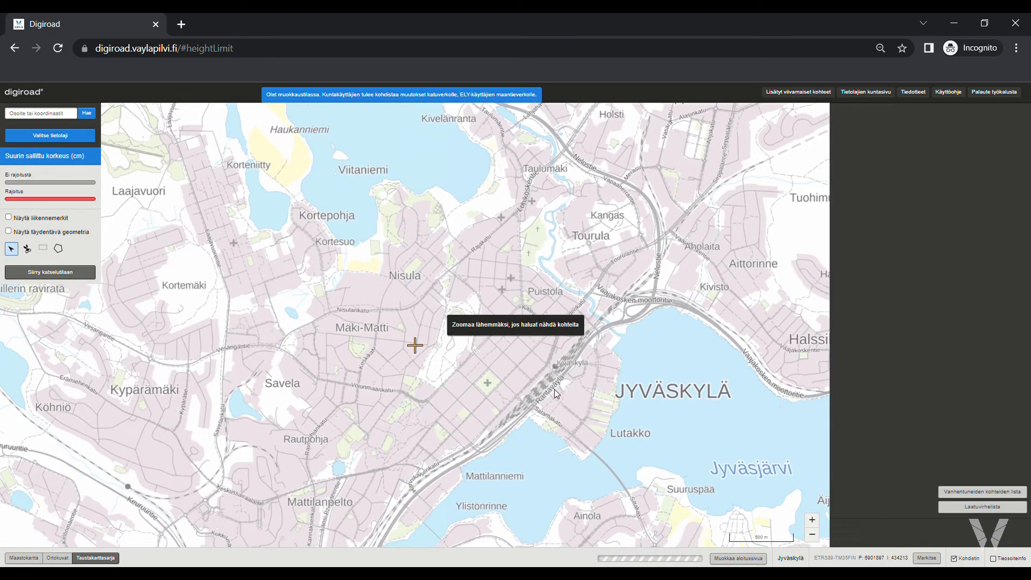
pyautogui.scroll(-3, 557, 273)
pyautogui.moveTo(557, 272); pyautogui.dragTo(605, 191)
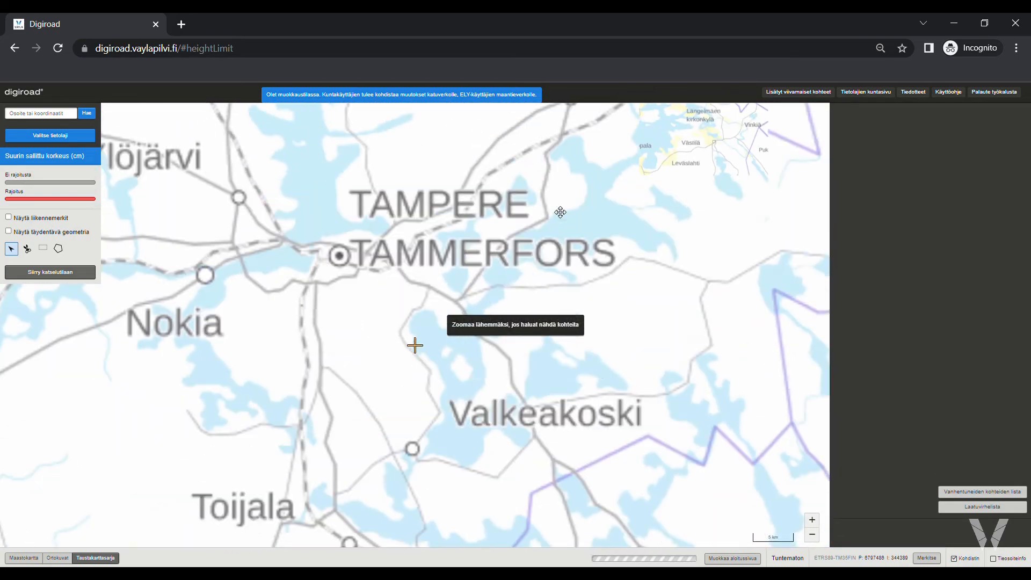
pyautogui.scroll(2, 324, 260)
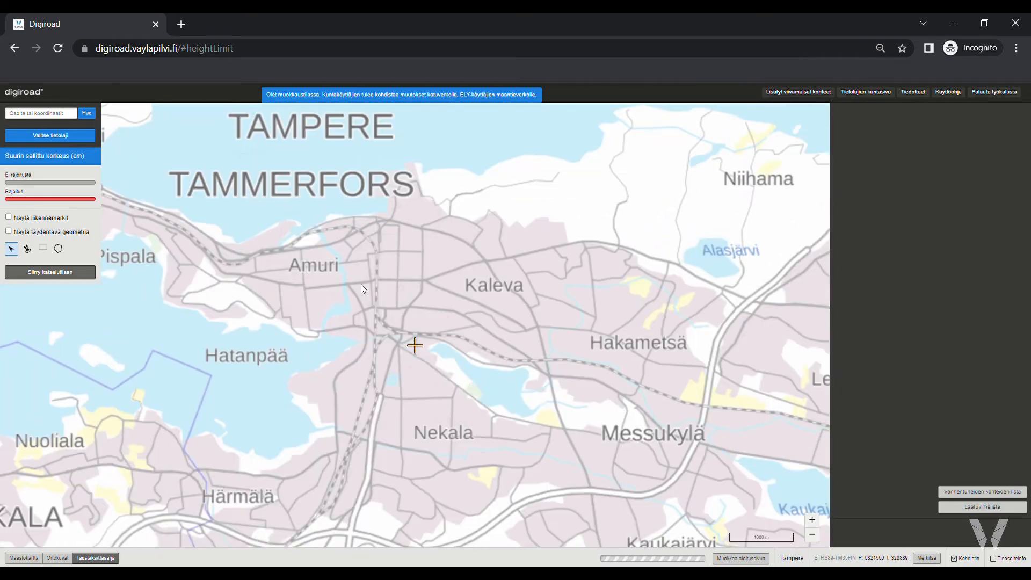
pyautogui.scroll(2, 365, 283)
pyautogui.scroll(2, 365, 282)
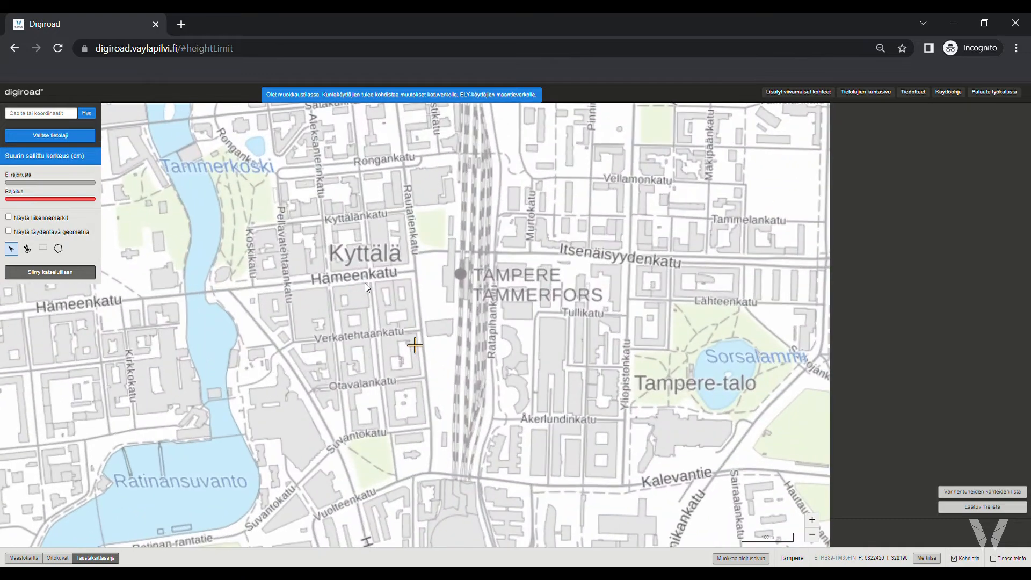
pyautogui.scroll(2, 472, 228)
pyautogui.scroll(-1, 491, 310)
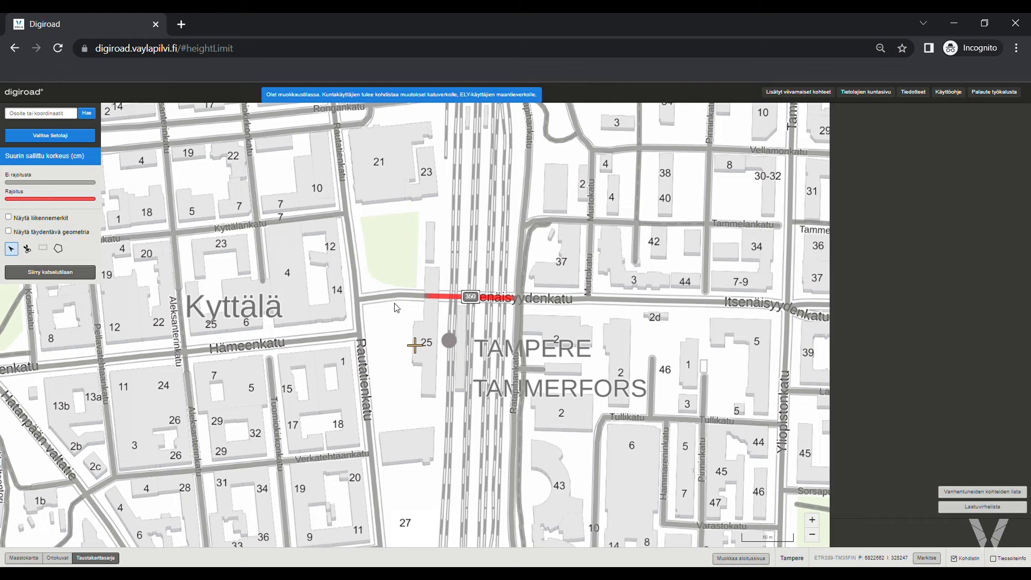
pyautogui.click(455, 302)
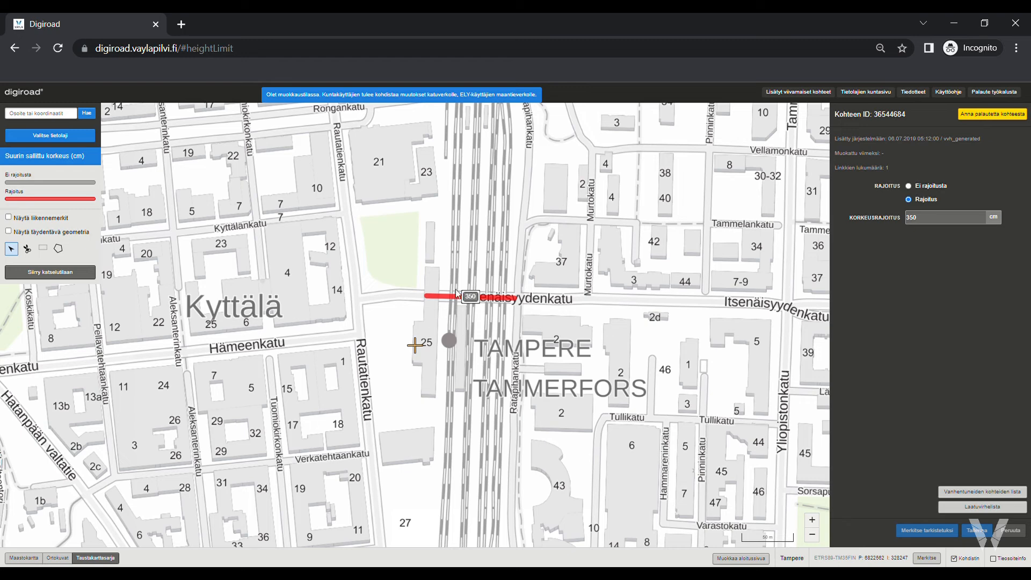
pyautogui.click(534, 314)
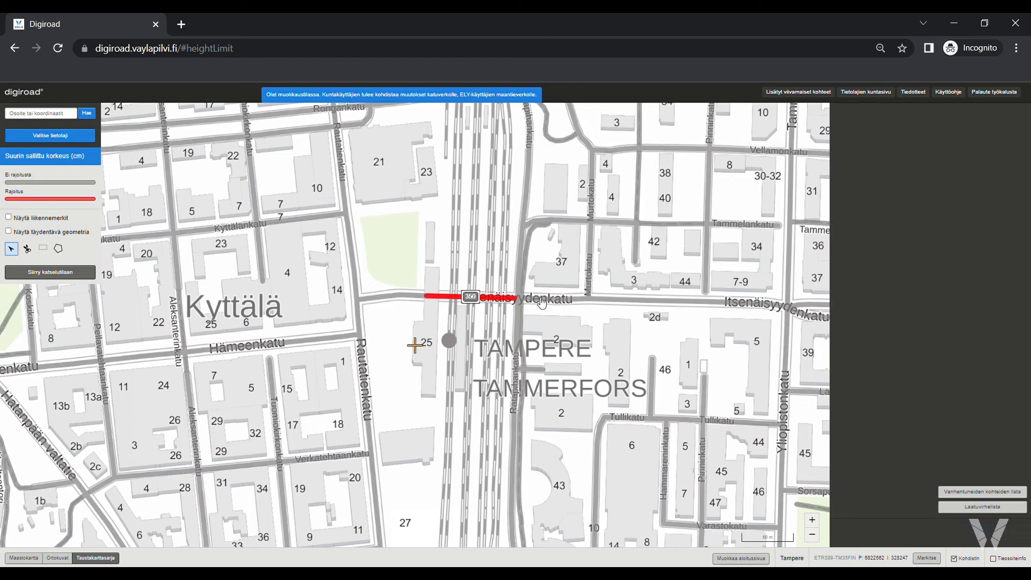
# Compare the attributes of the unrestricted Itsenäisyydenkatu links east of Tampere station with those of the height-restricted link under the tracks.
pyautogui.click(539, 301)
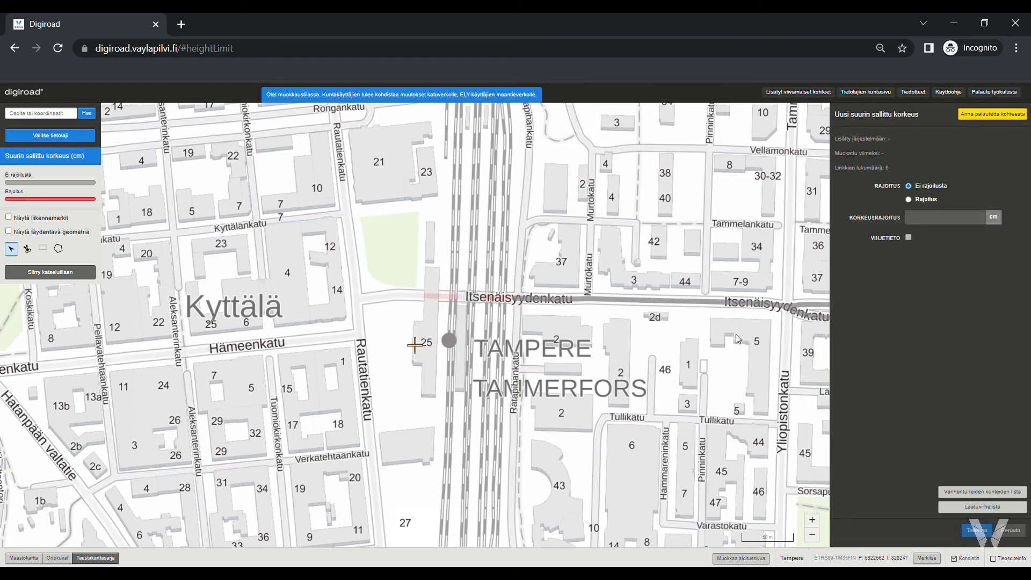
pyautogui.click(548, 324)
pyautogui.click(501, 302)
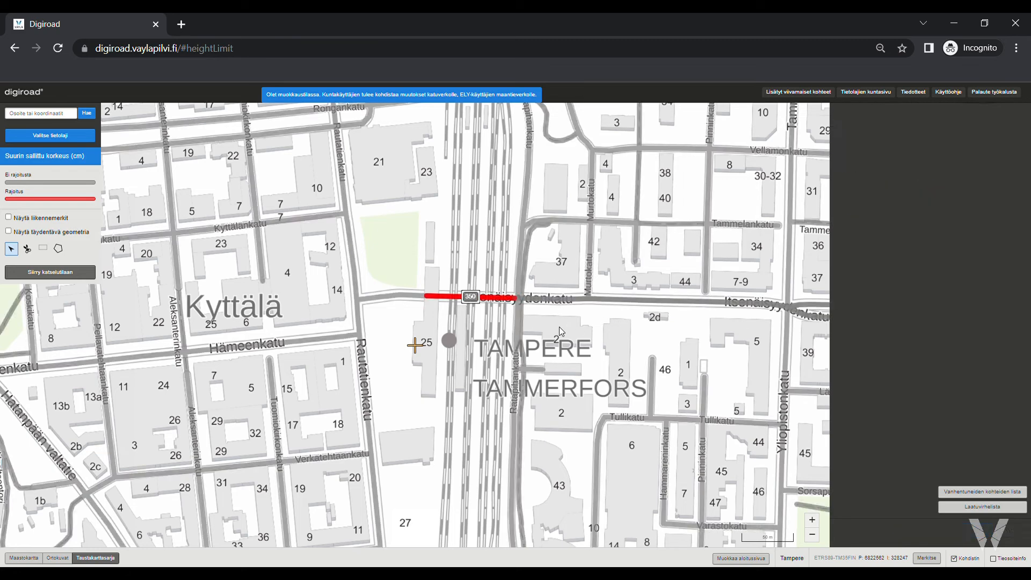
pyautogui.click(546, 307)
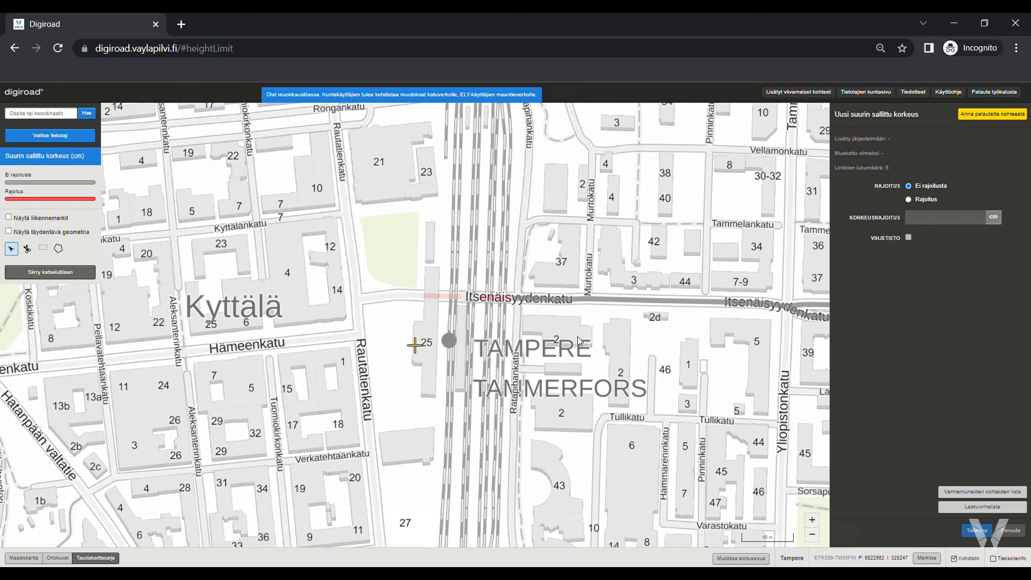
pyautogui.click(534, 326)
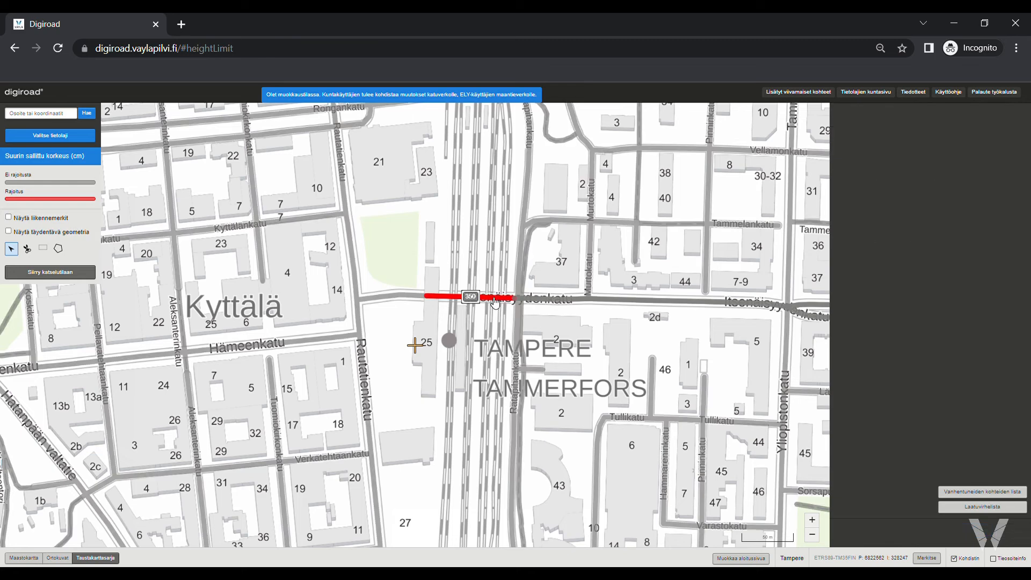
pyautogui.click(495, 303)
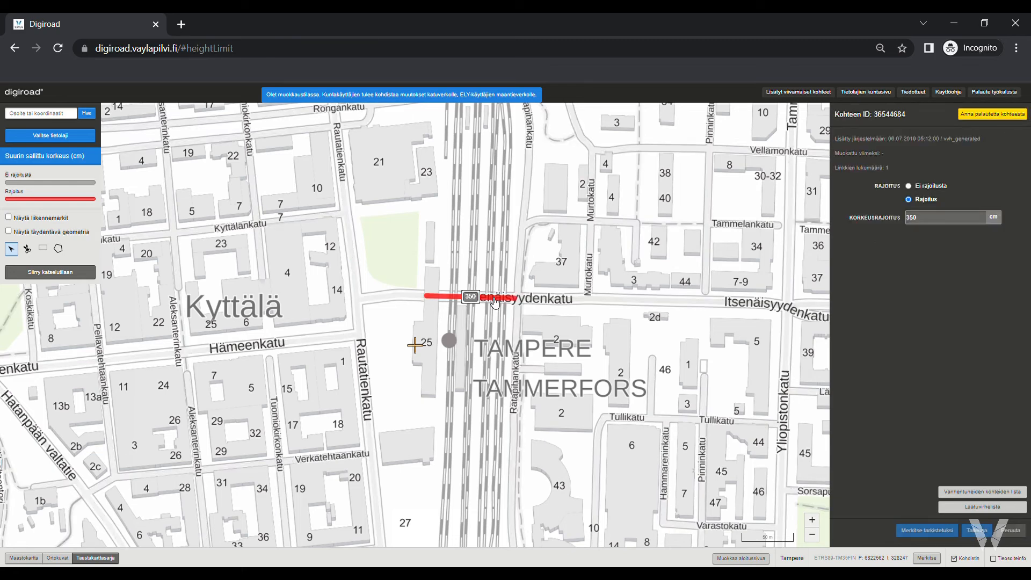
pyautogui.click(538, 329)
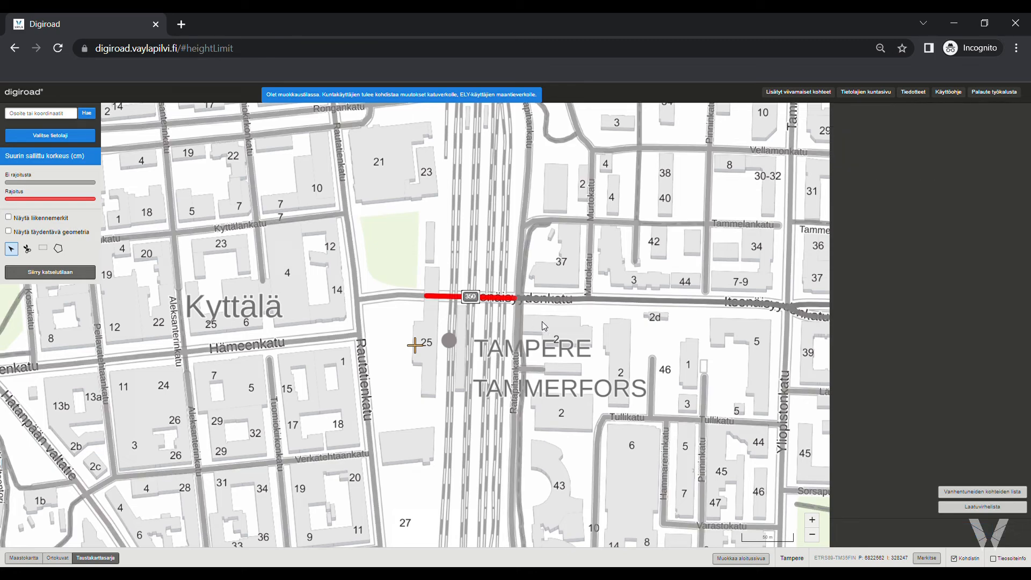
# Try splitting the height-restricted Itsenäisyydenkatu link at the railway tracks, and cancel the split.
pyautogui.click(31, 249)
pyautogui.click(474, 300)
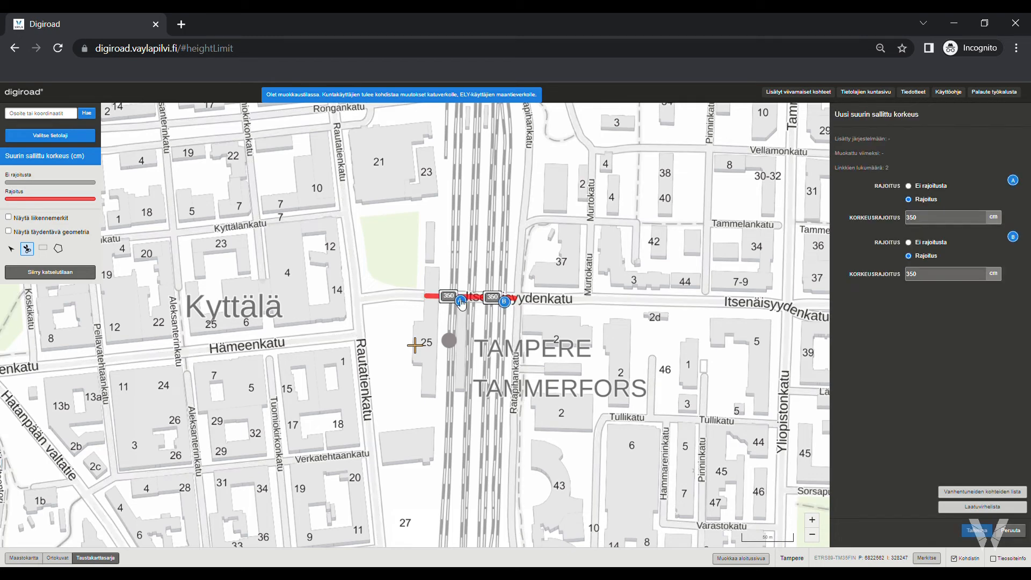
pyautogui.click(1002, 532)
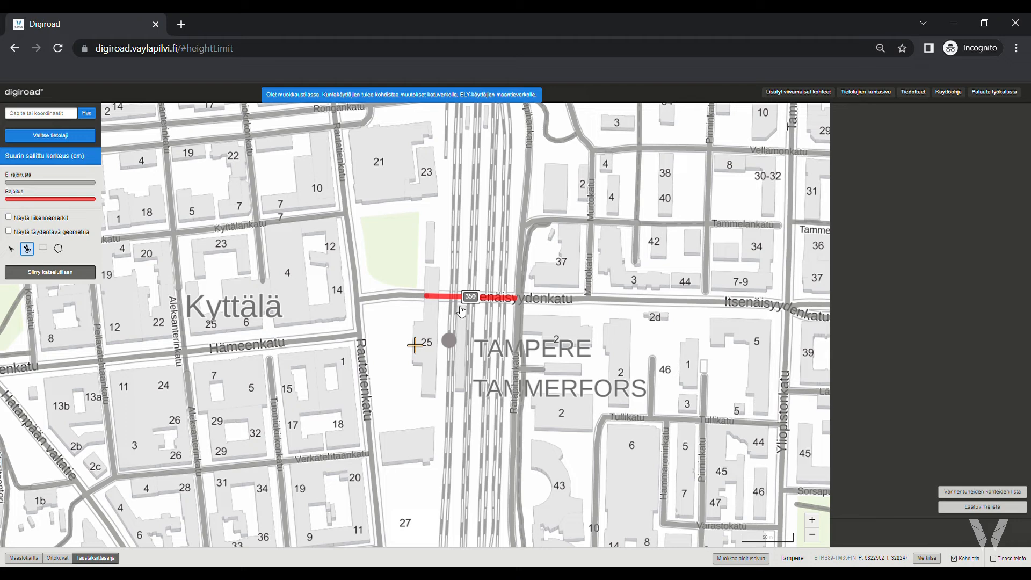
# Try a rectangular selection of the links around Tammelankatu for bulk height editing, cancel it, and return to the selection tool.
pyautogui.click(43, 249)
pyautogui.click(759, 197)
pyautogui.click(613, 321)
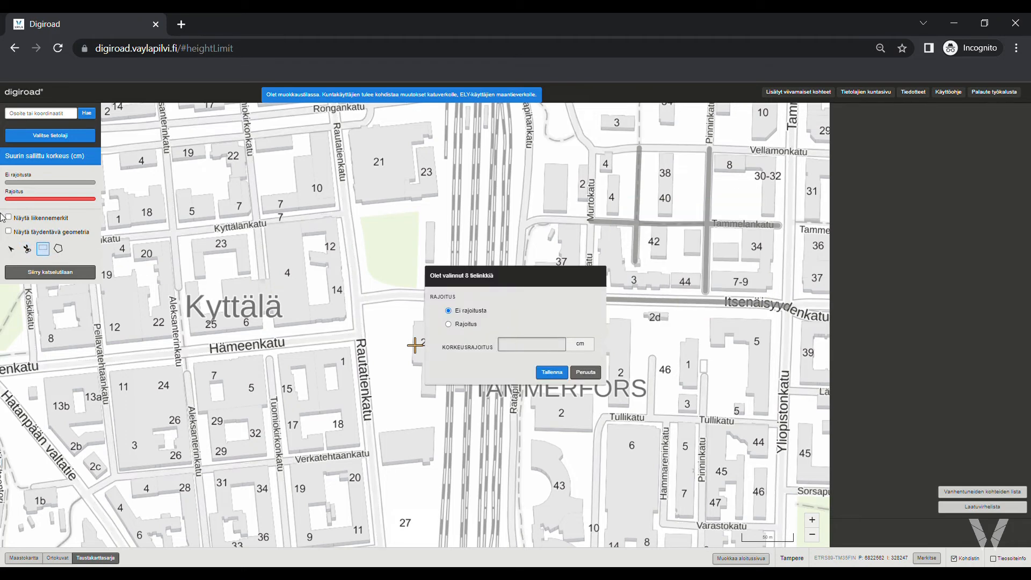
pyautogui.click(589, 373)
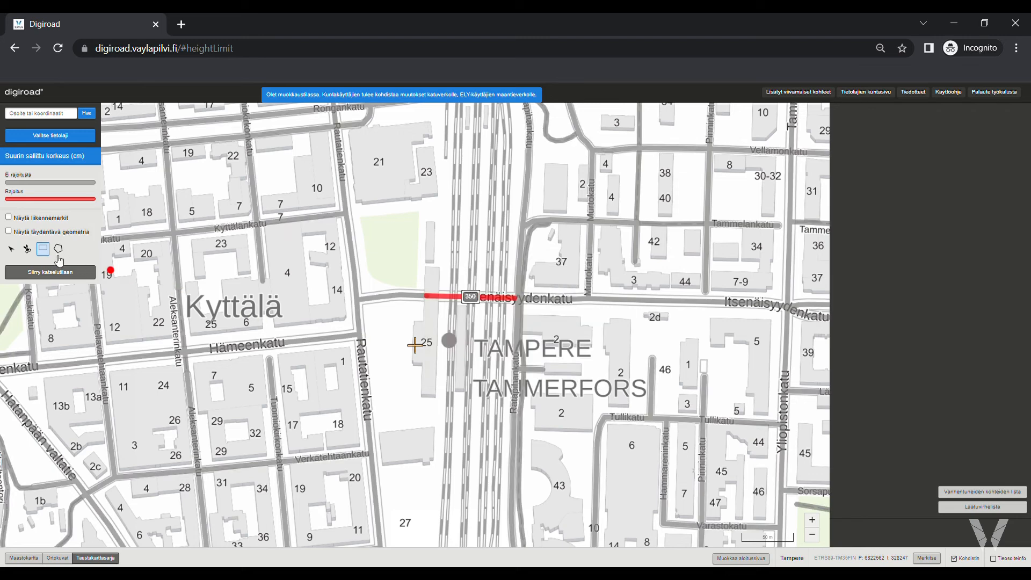
pyautogui.click(11, 248)
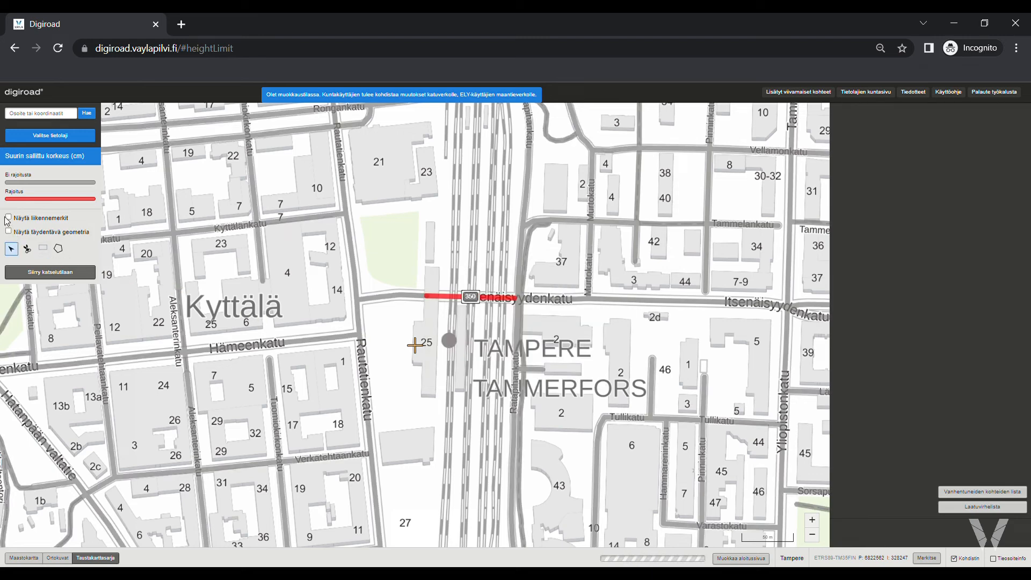
pyautogui.click(8, 217)
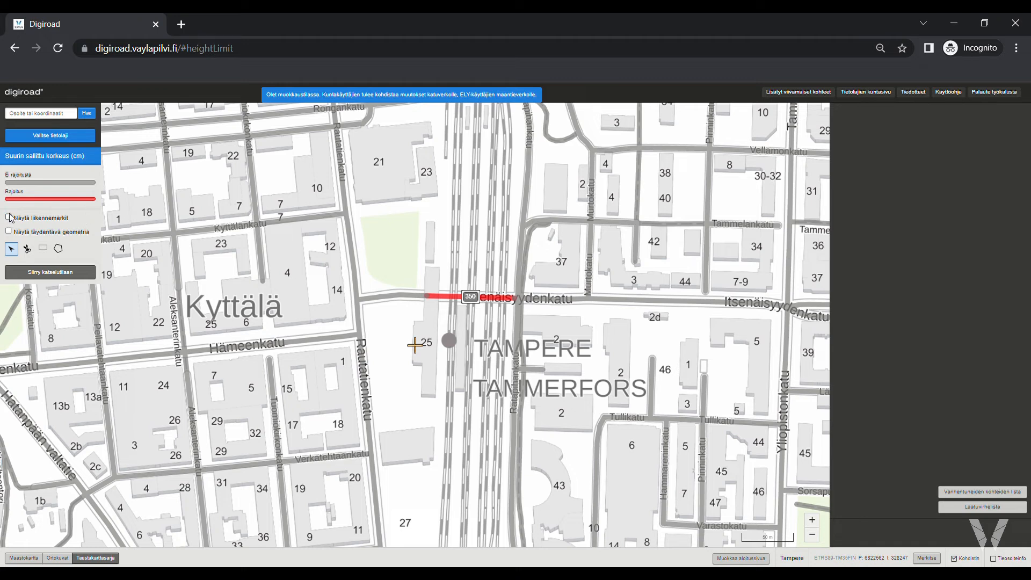
# Display the maximum mass restrictions (suurin sallittu massa) and check the attributes of the one on the Satakunnankatu bridge over Tammerkoski.
pyautogui.click(60, 137)
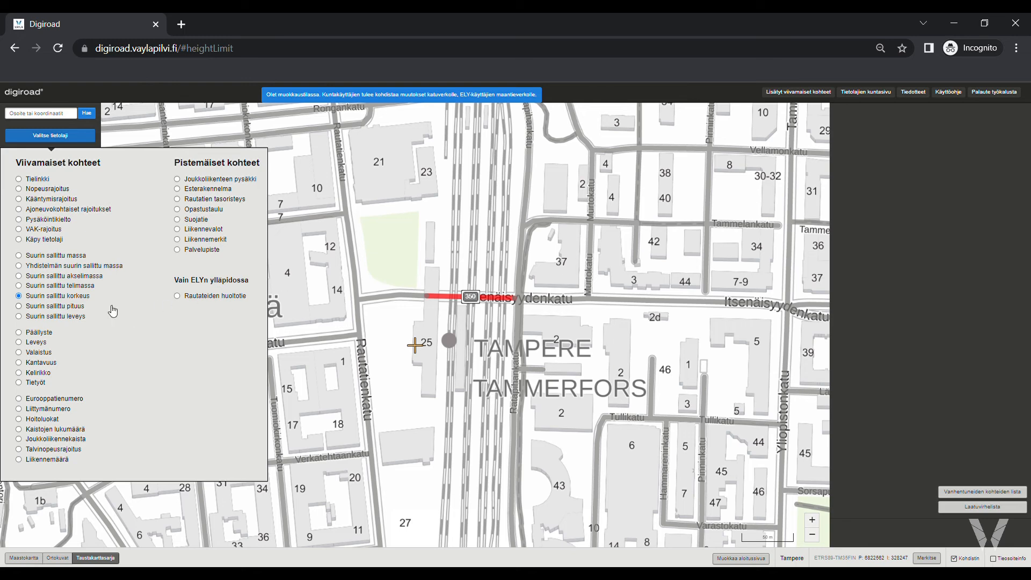
pyautogui.click(75, 255)
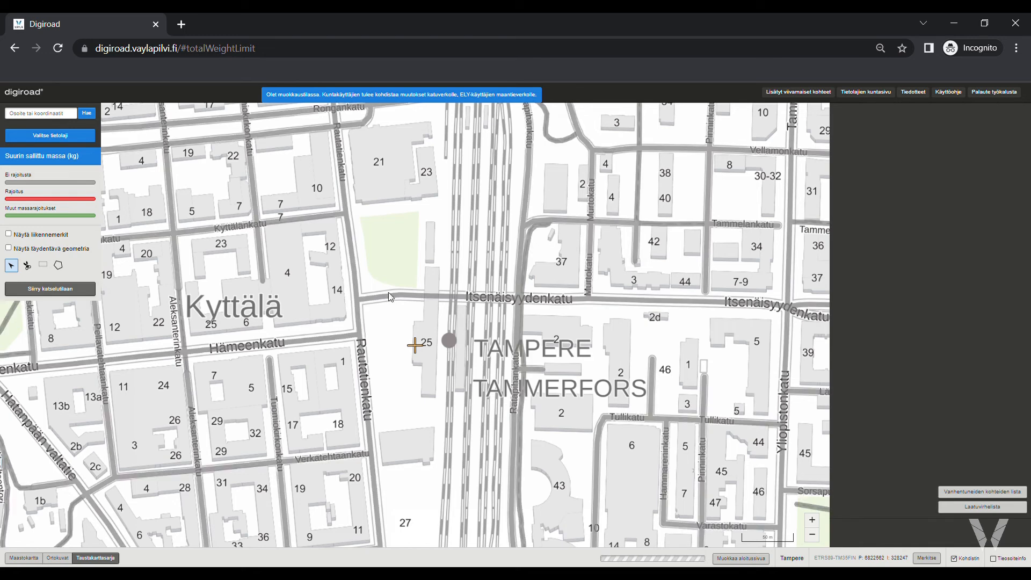
pyautogui.moveTo(197, 157); pyautogui.dragTo(532, 370)
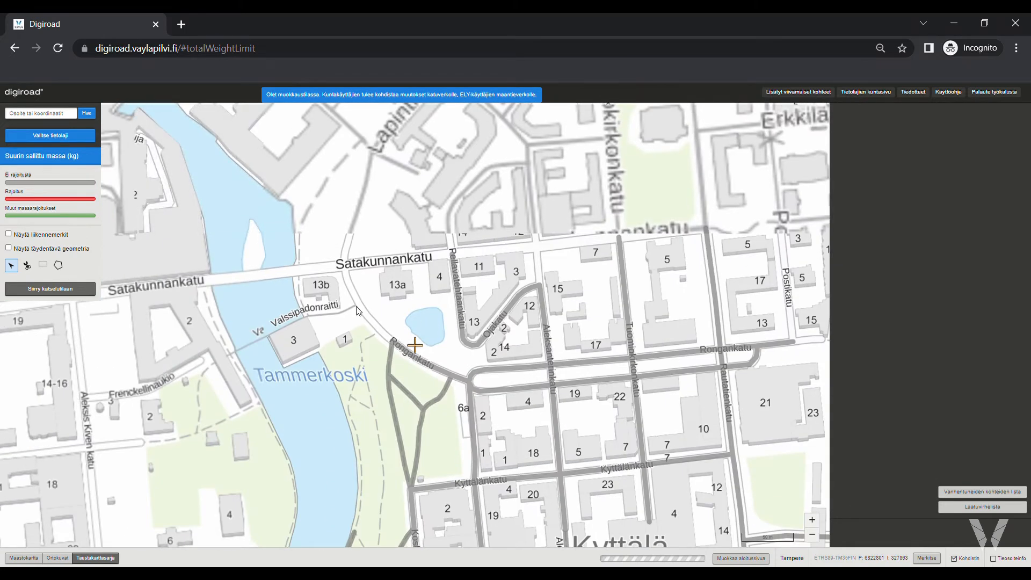
pyautogui.moveTo(368, 299); pyautogui.dragTo(455, 359)
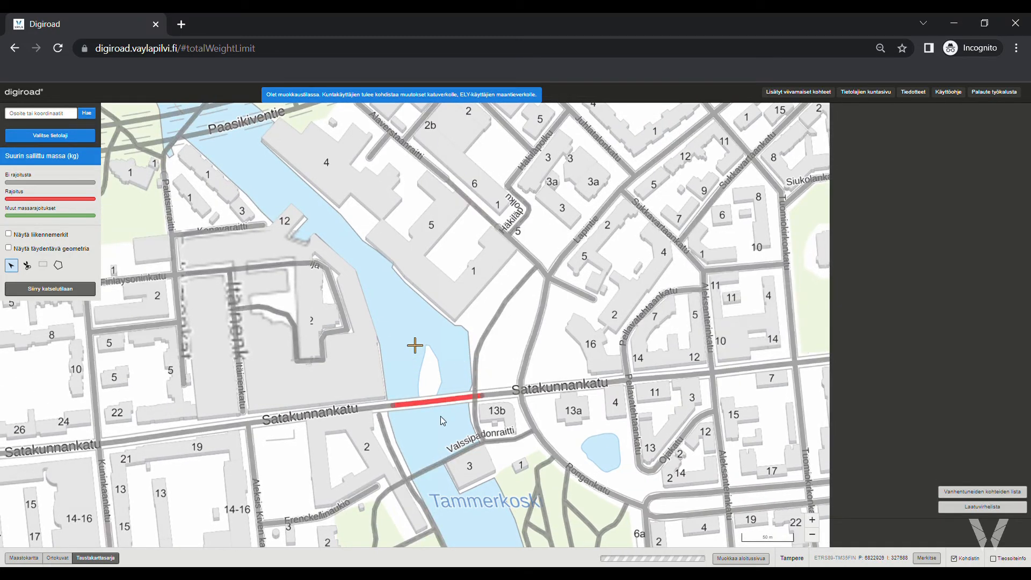
pyautogui.moveTo(442, 402)
pyautogui.moveTo(441, 401)
pyautogui.mouseDown()
pyautogui.moveTo(441, 372)
pyautogui.moveTo(442, 397)
pyautogui.mouseUp()
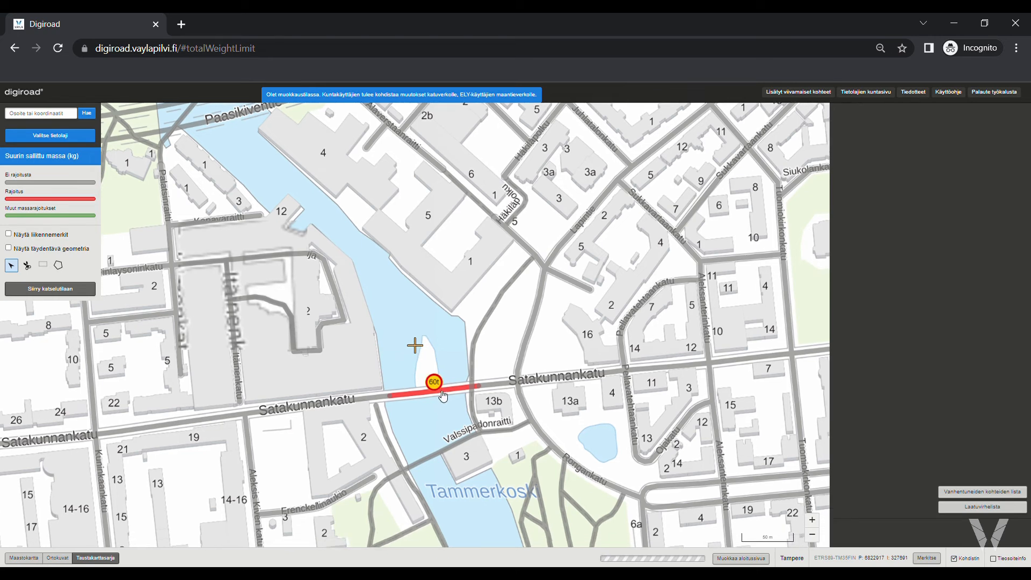
pyautogui.click(442, 395)
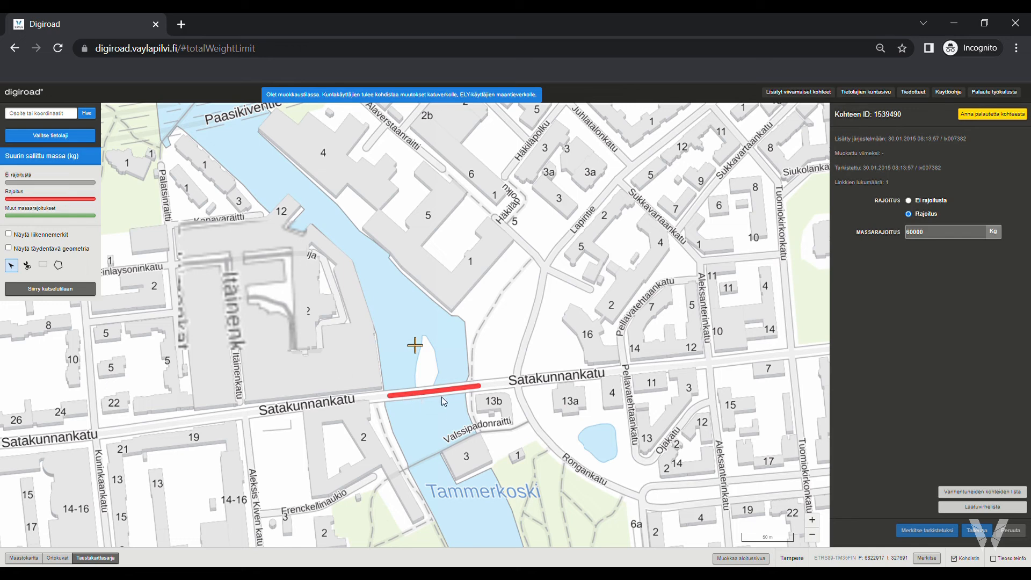
pyautogui.click(421, 425)
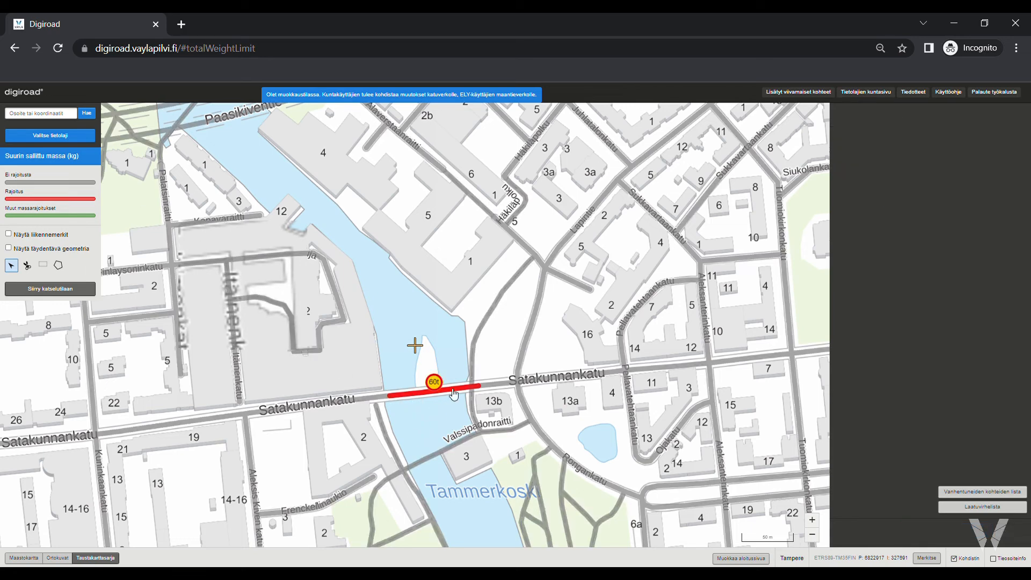
# Display the turning restrictions (kääntymisrajoitus) and select the source link on Sukkavartaankatu next to Lapintie to examine its restrictions.
pyautogui.click(77, 136)
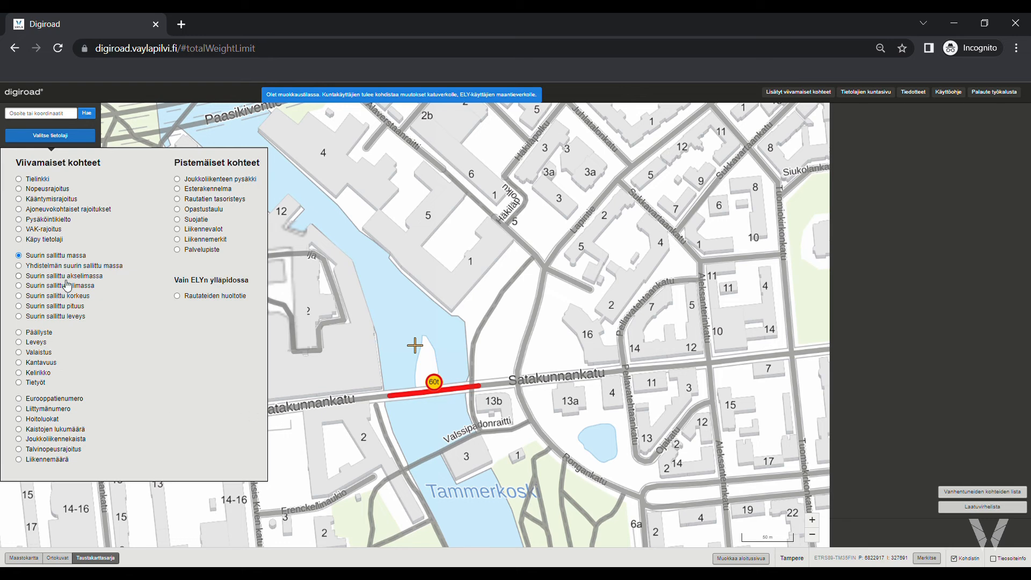
pyautogui.click(52, 198)
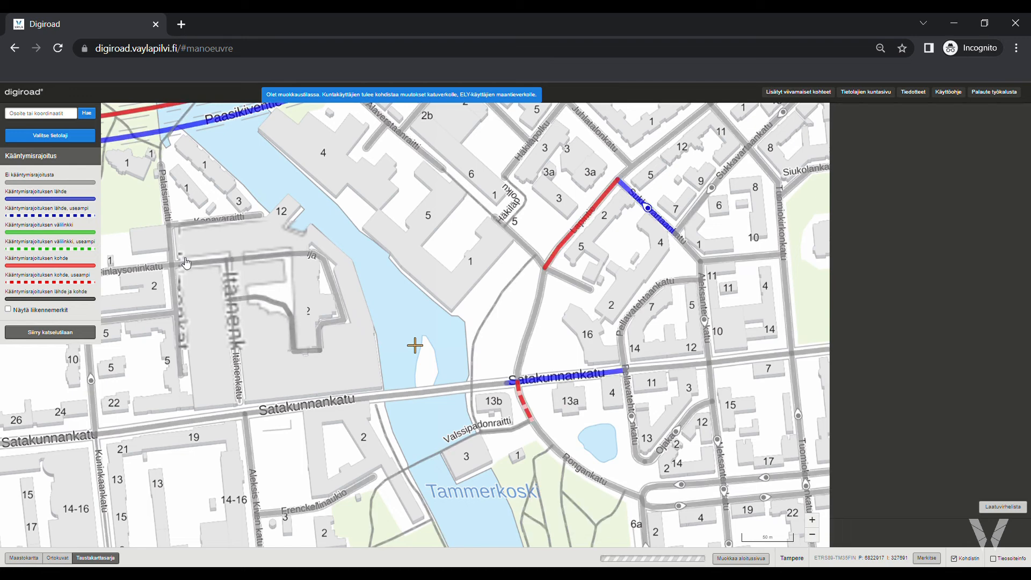
pyautogui.press('Right')
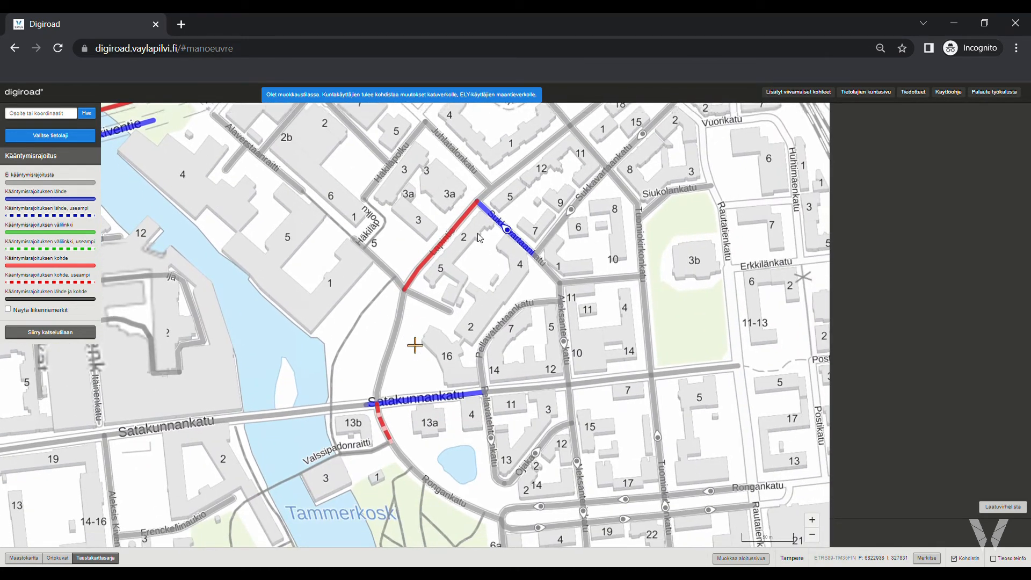
pyautogui.scroll(1, 480, 256)
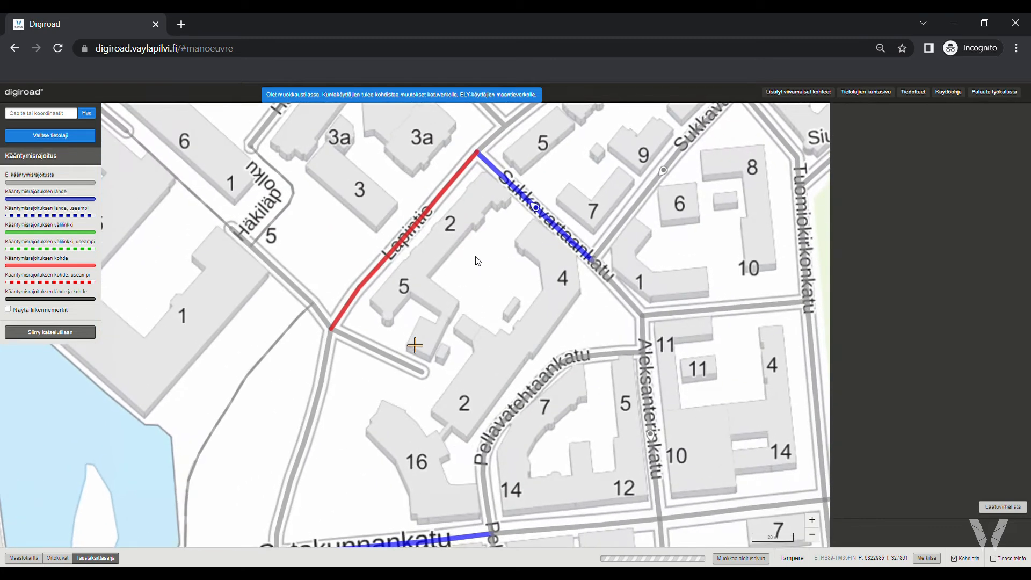
pyautogui.moveTo(478, 259); pyautogui.dragTo(473, 278)
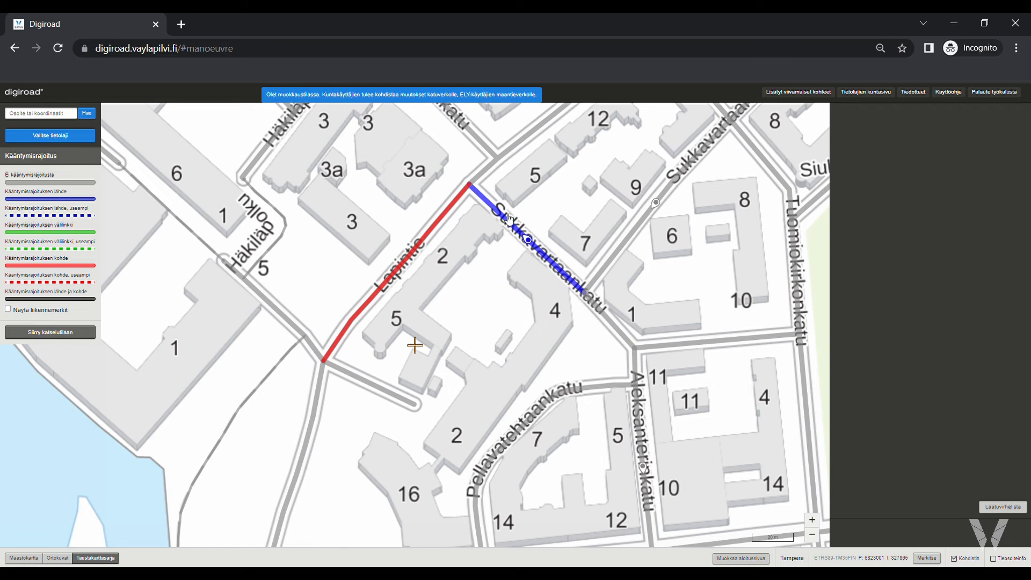
pyautogui.click(528, 239)
pyautogui.click(503, 217)
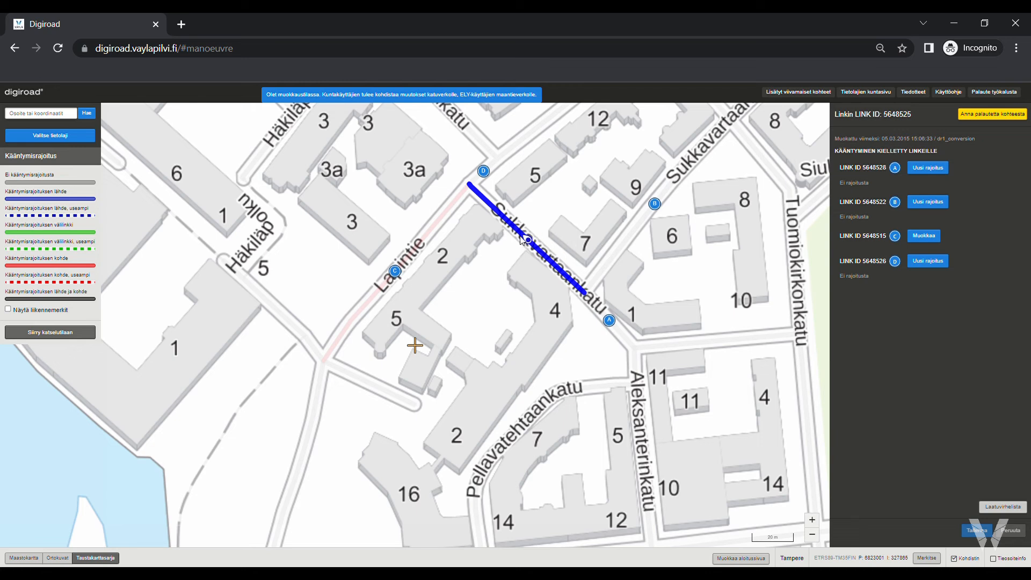
# Open the turning restriction towards Lapintie (link 5648515) for editing, mark it for removal (Poista), and cancel the change.
pyautogui.click(918, 237)
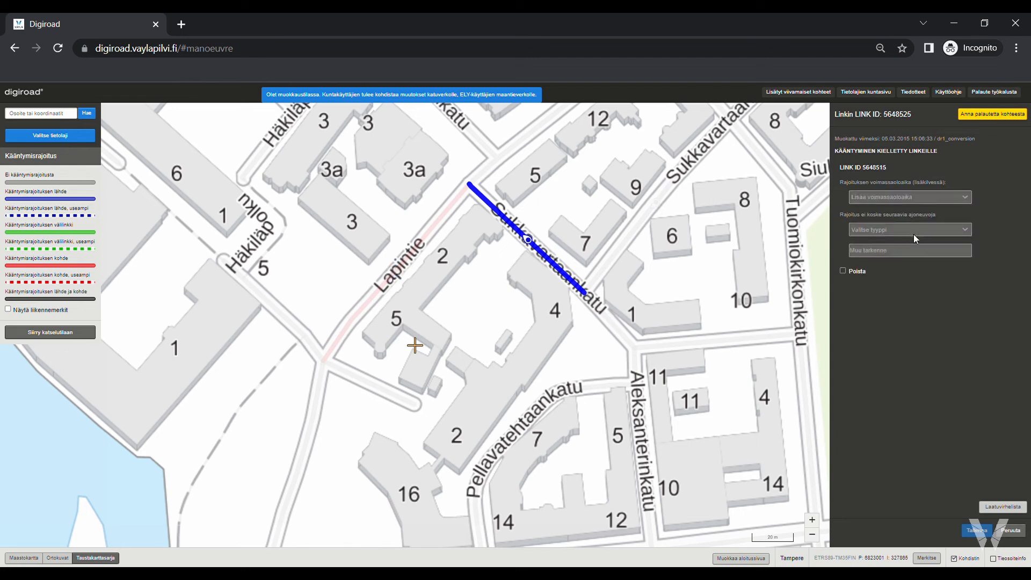
pyautogui.click(843, 271)
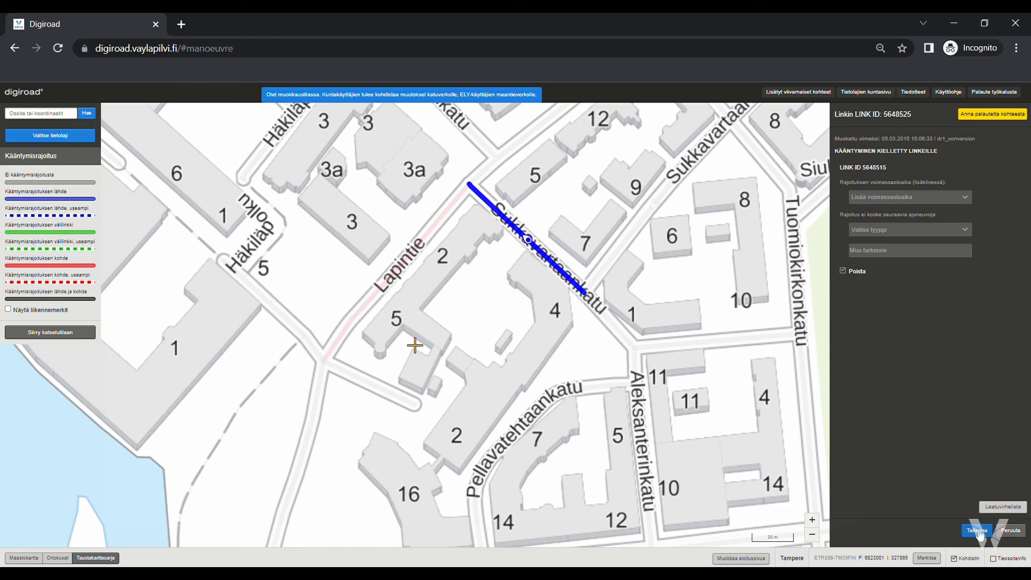
pyautogui.click(1012, 531)
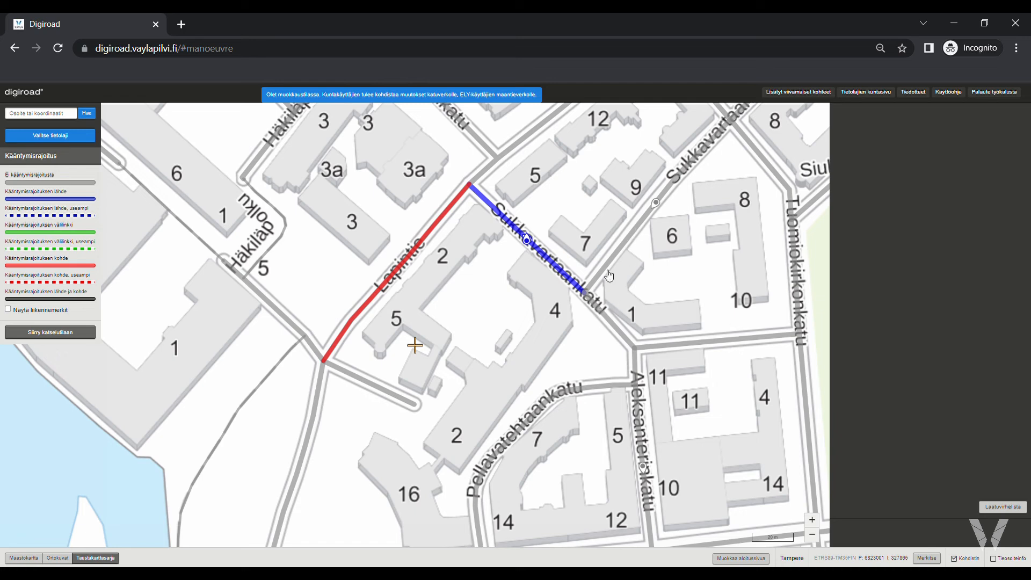
# Add and save a turning restriction from the Satakunnankatu link 5648534 onto the Aleksanterinkatu link 5648509, ending at that last link (Viimeinen linkki).
pyautogui.moveTo(489, 236); pyautogui.dragTo(543, 360)
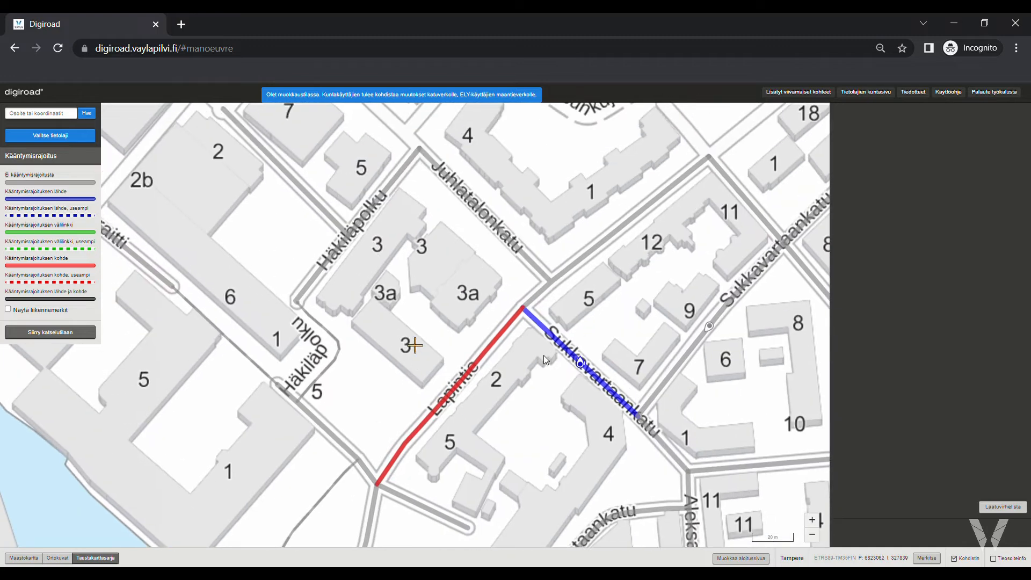
pyautogui.scroll(-1, 543, 382)
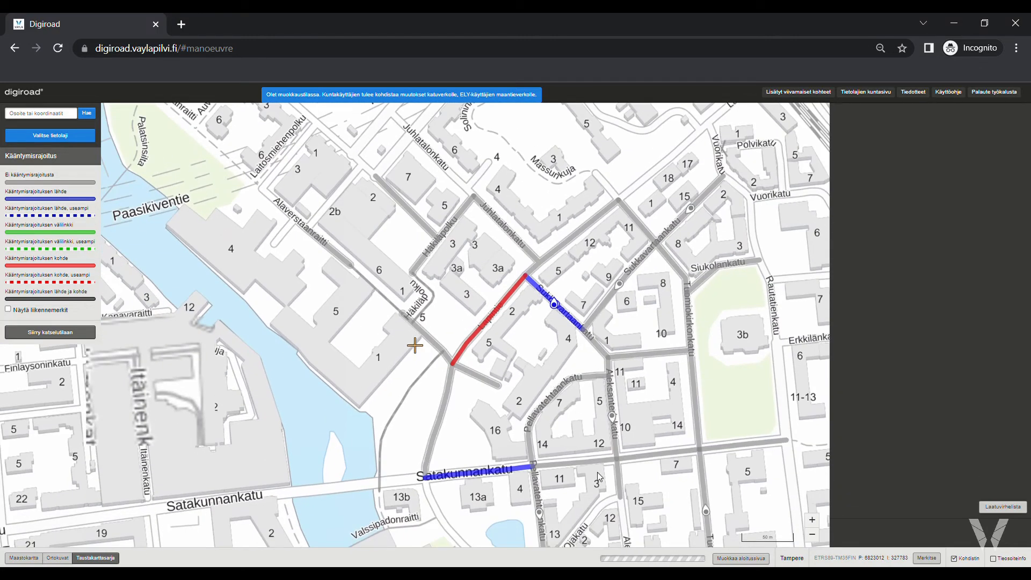
pyautogui.scroll(1, 597, 472)
pyautogui.click(624, 448)
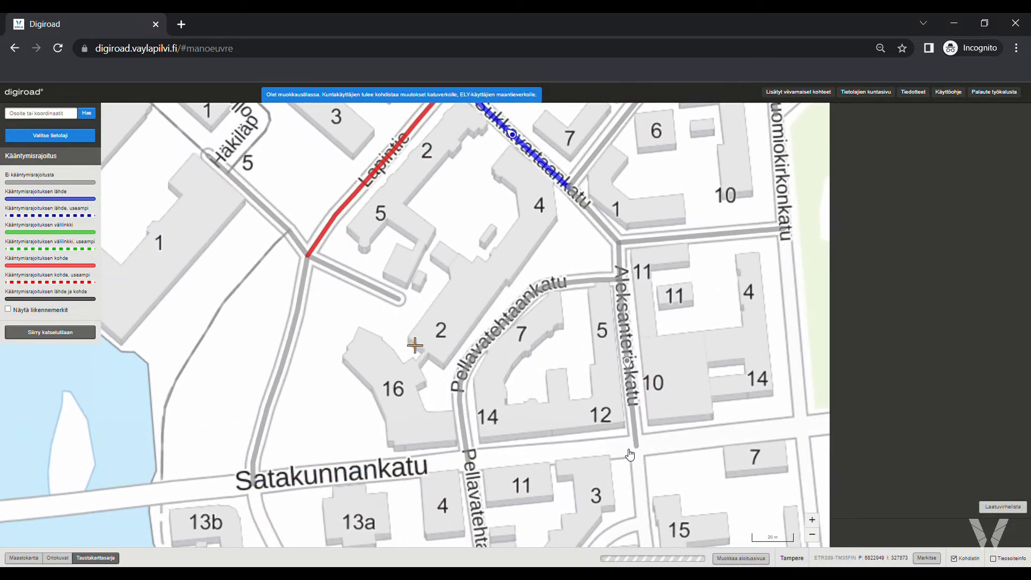
pyautogui.moveTo(623, 451); pyautogui.dragTo(605, 421)
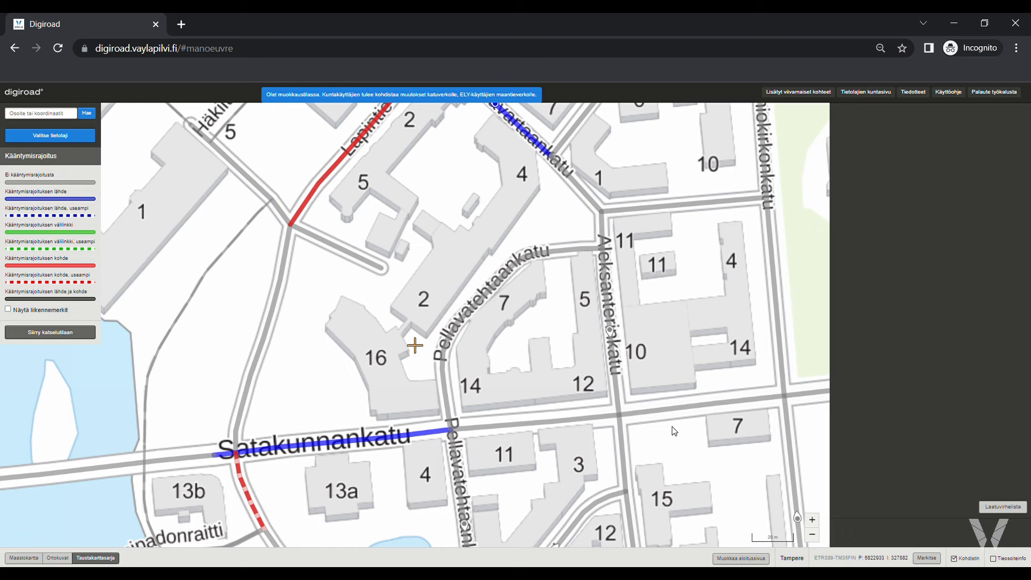
pyautogui.click(605, 422)
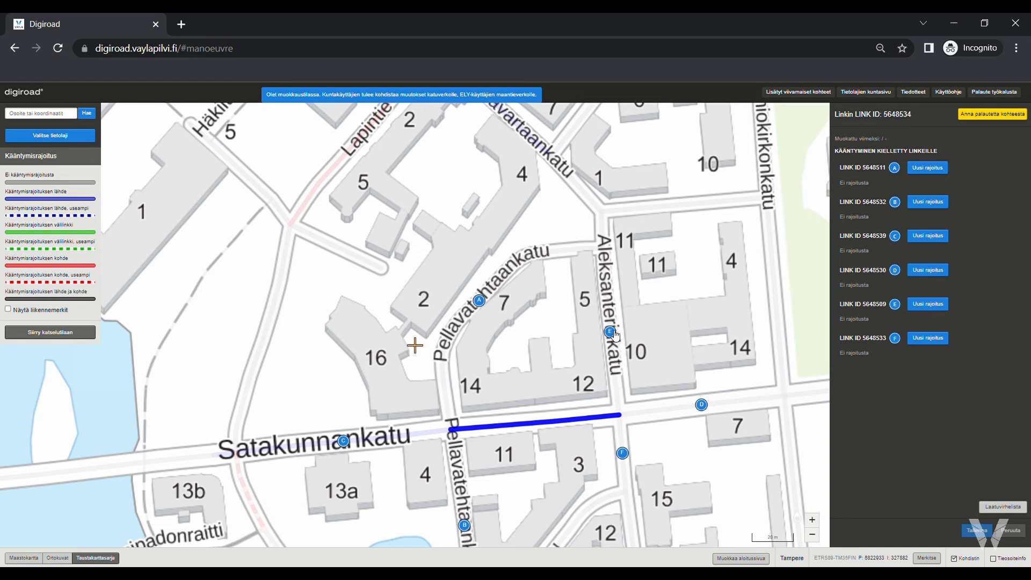
pyautogui.click(916, 302)
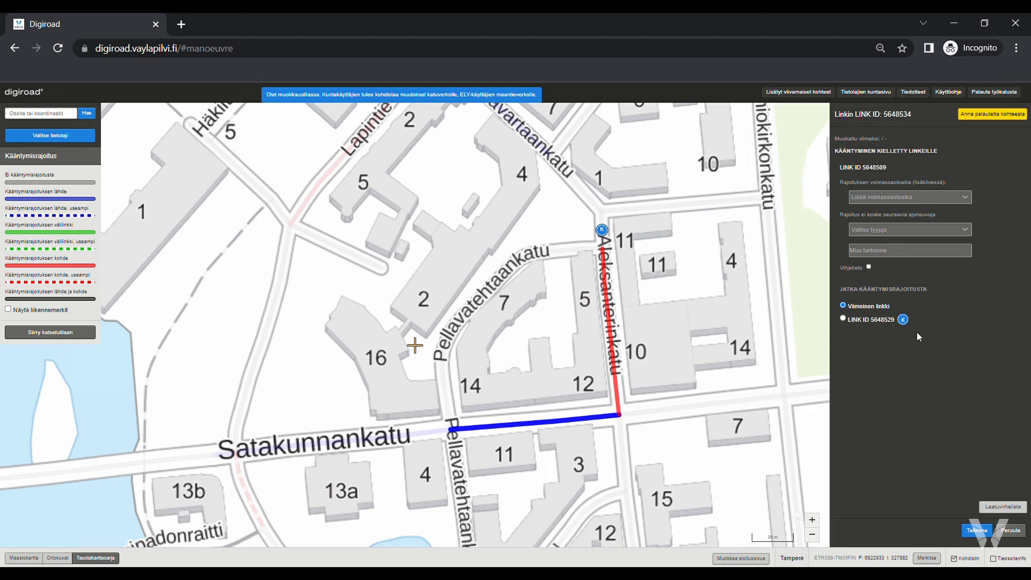
pyautogui.click(978, 531)
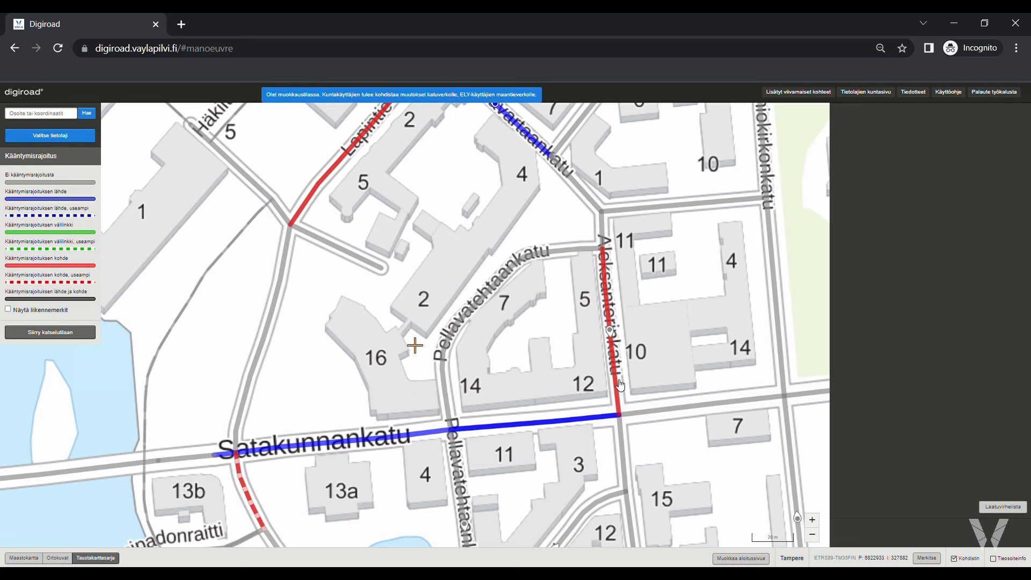
# Add and save a turning restriction from the Satakunnankatu link 5648530, east of the junction, onto the Aleksanterinkatu link 5648509.
pyautogui.click(649, 418)
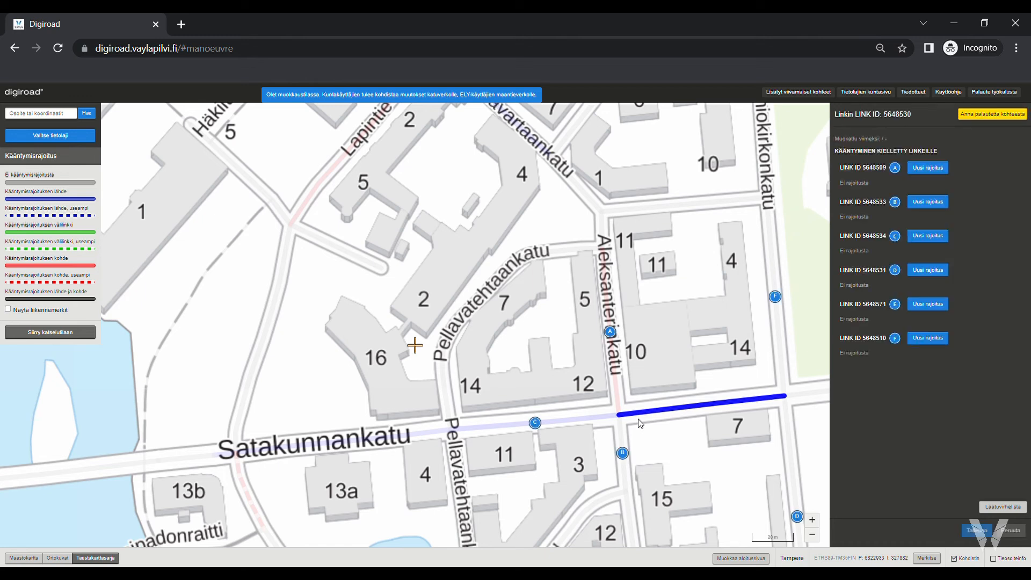
pyautogui.click(926, 169)
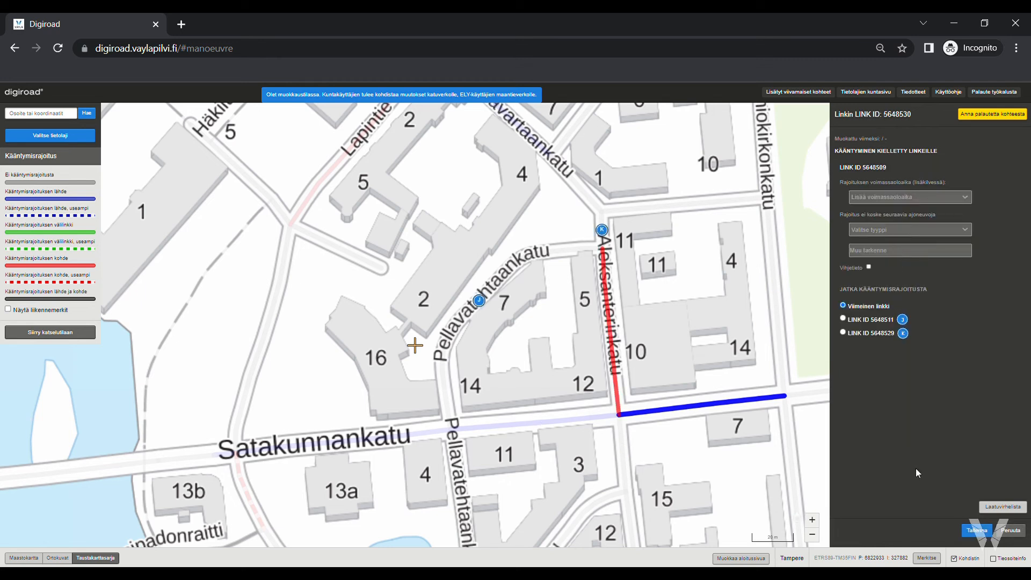
pyautogui.click(982, 532)
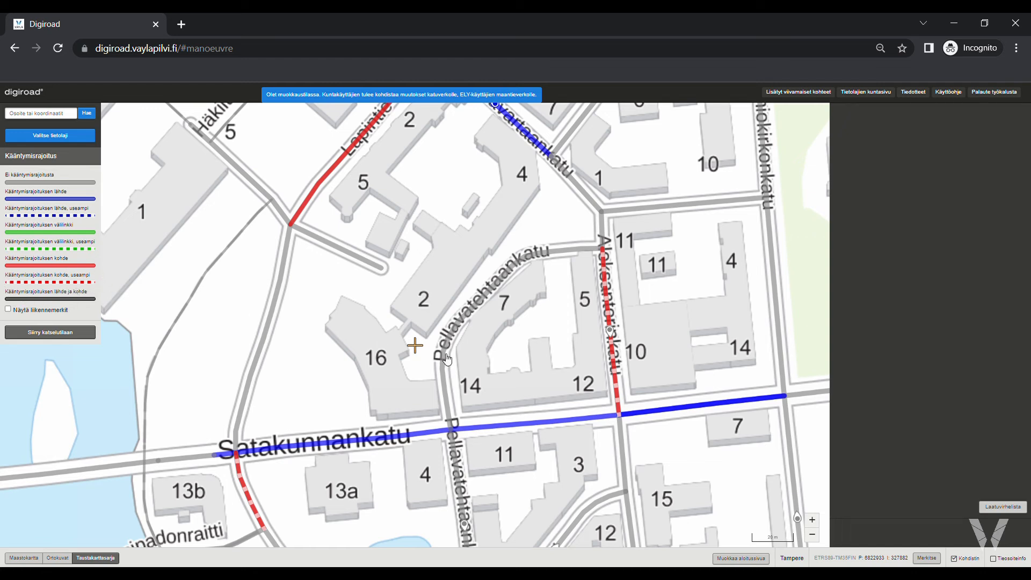
# Switch the displayed data type from turning restrictions to traffic signs (Liikennemerkit).
pyautogui.moveTo(674, 354); pyautogui.dragTo(650, 347)
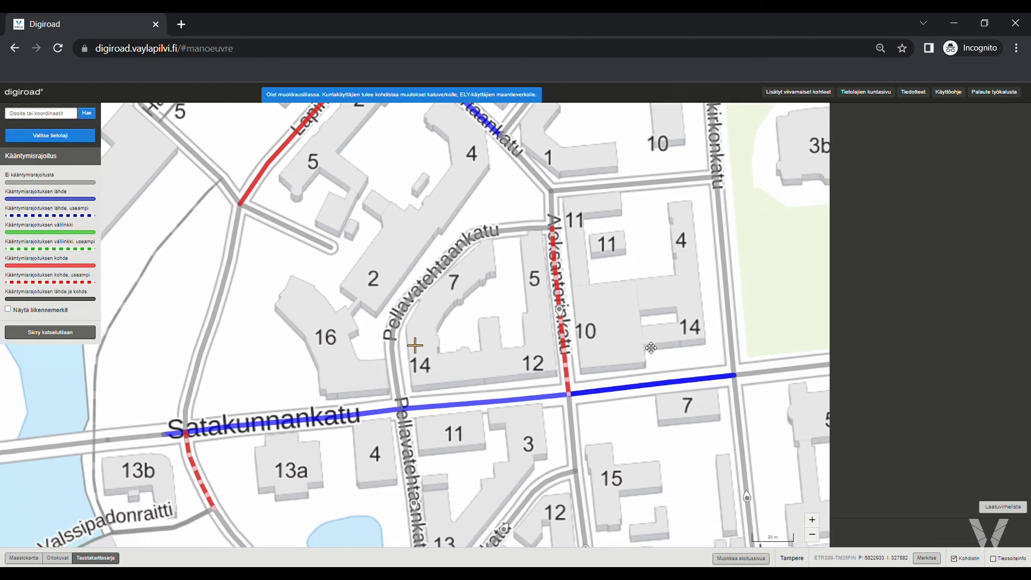
pyautogui.scroll(-1, 643, 345)
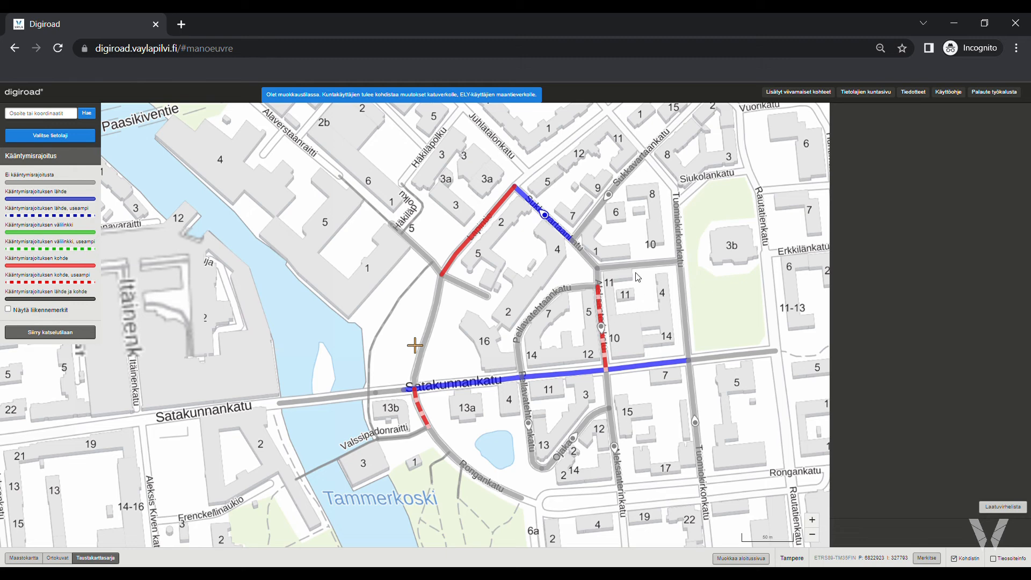
pyautogui.moveTo(641, 230); pyautogui.dragTo(631, 331)
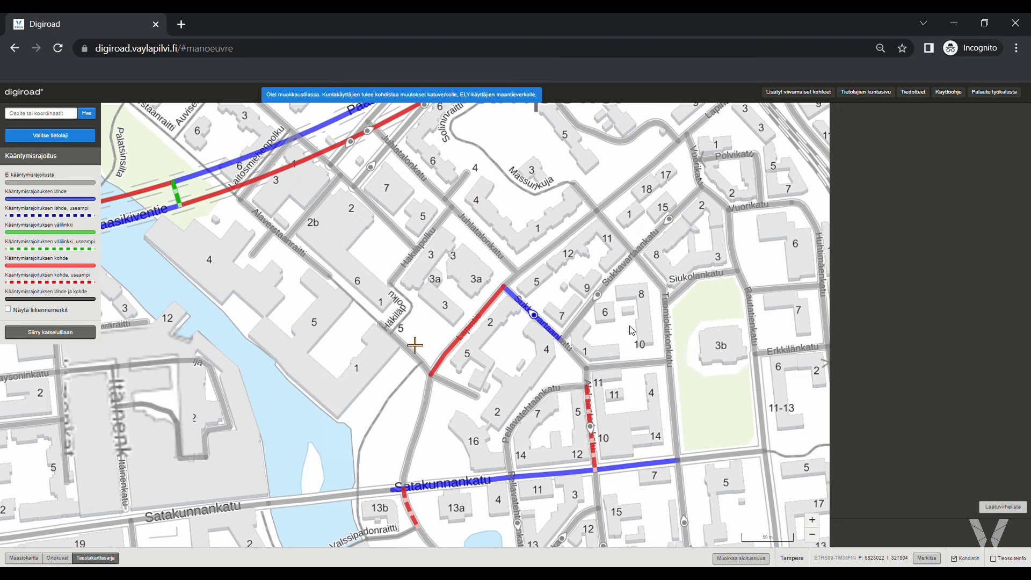
pyautogui.click(77, 137)
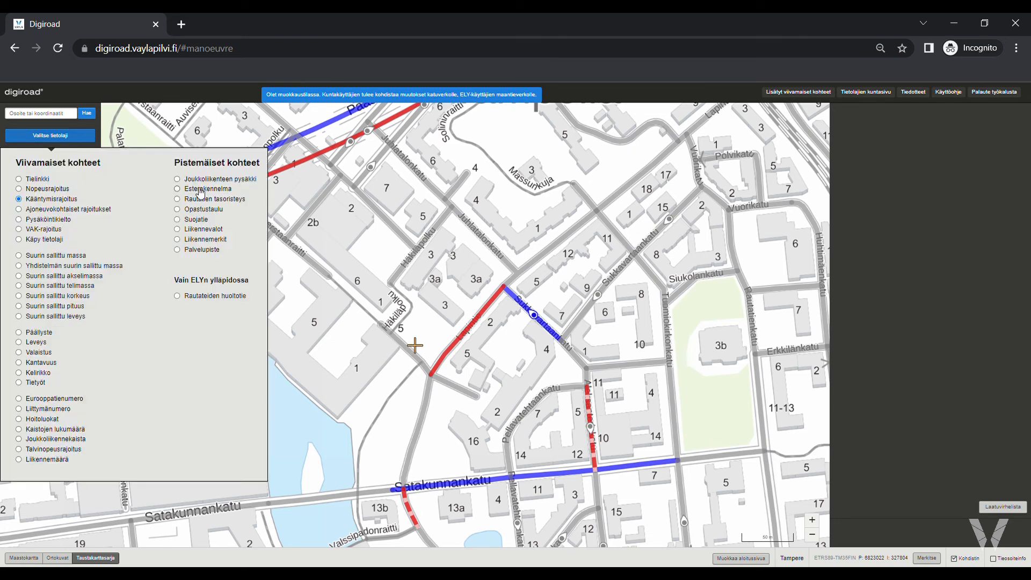
pyautogui.click(196, 239)
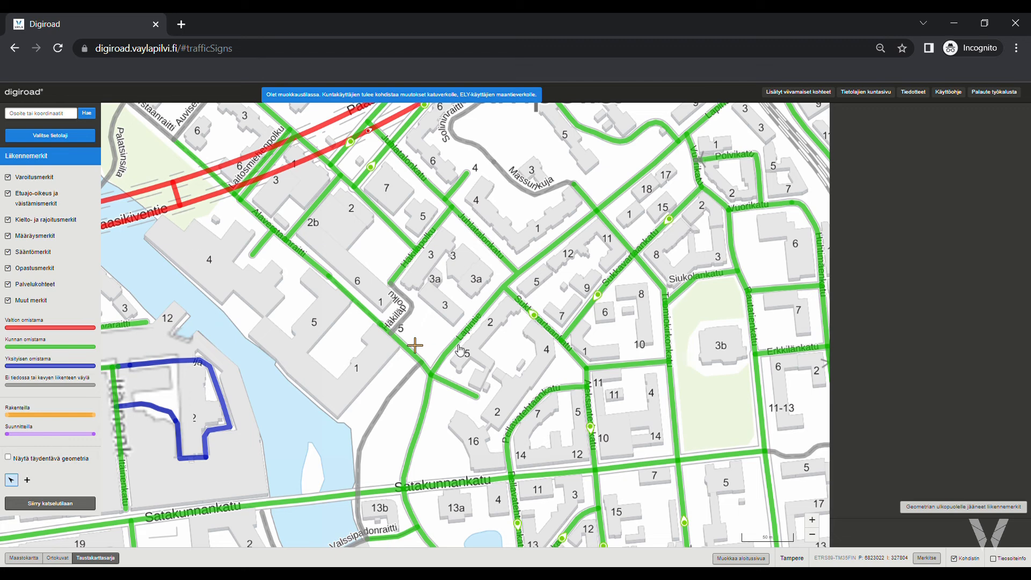
# Examine the traffic signs along Paasikiventie and around the roundabouts by Naistenlahdenkatu and Rauhaniementie in Tampere.
pyautogui.scroll(-1, 455, 346)
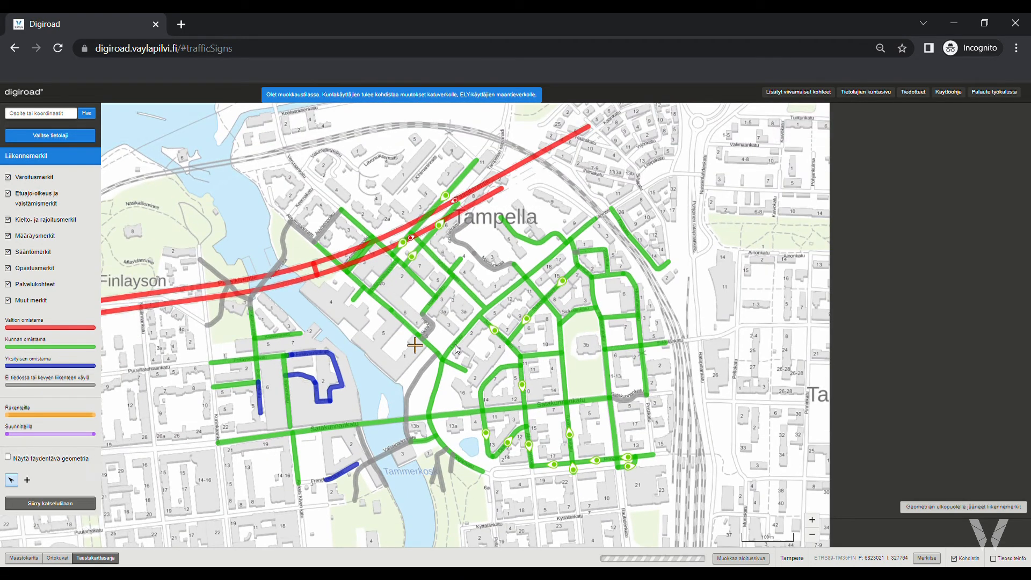
pyautogui.scroll(-2, 456, 349)
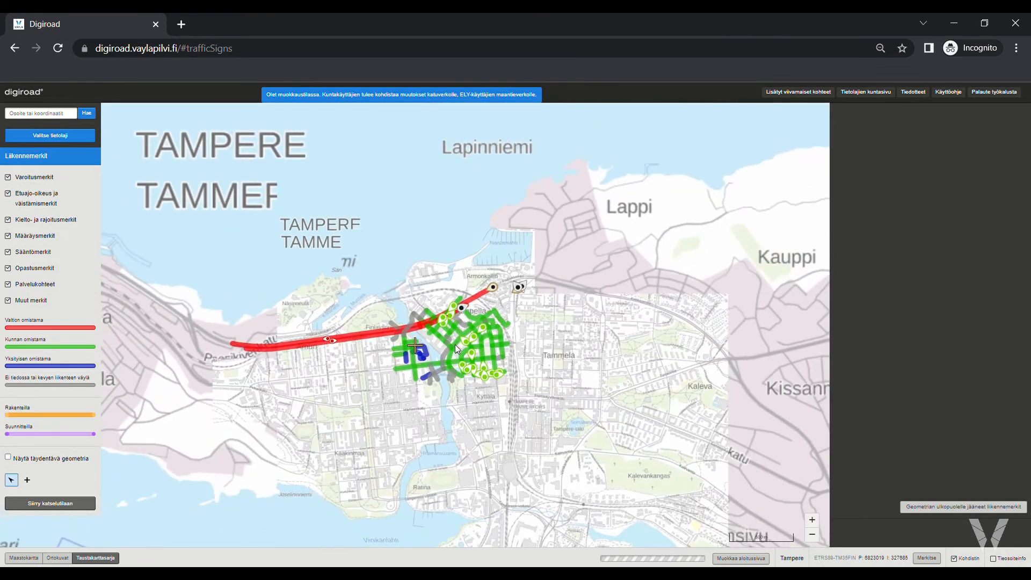
pyautogui.scroll(1, 500, 298)
pyautogui.scroll(1, 500, 299)
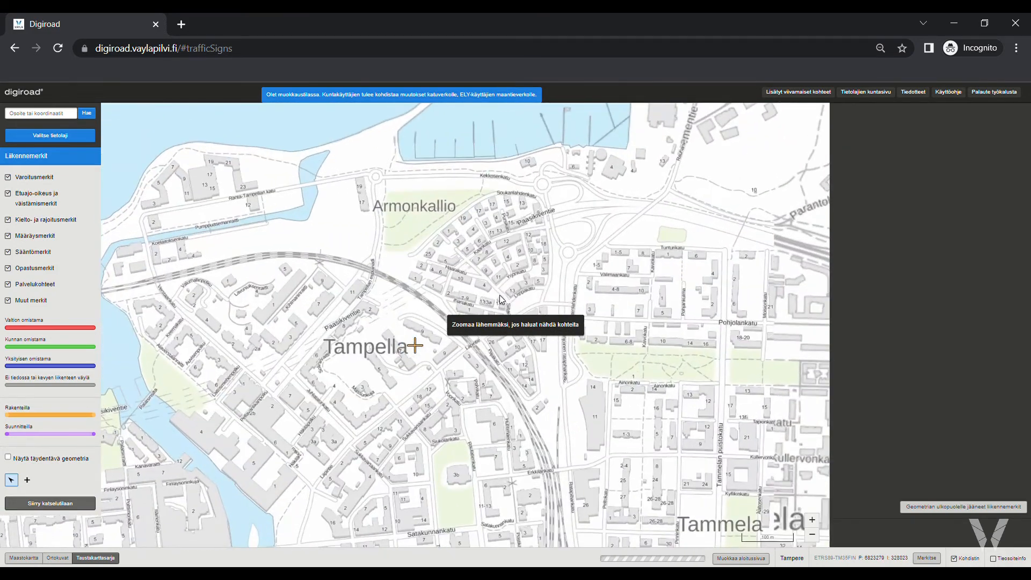
pyautogui.scroll(1, 525, 275)
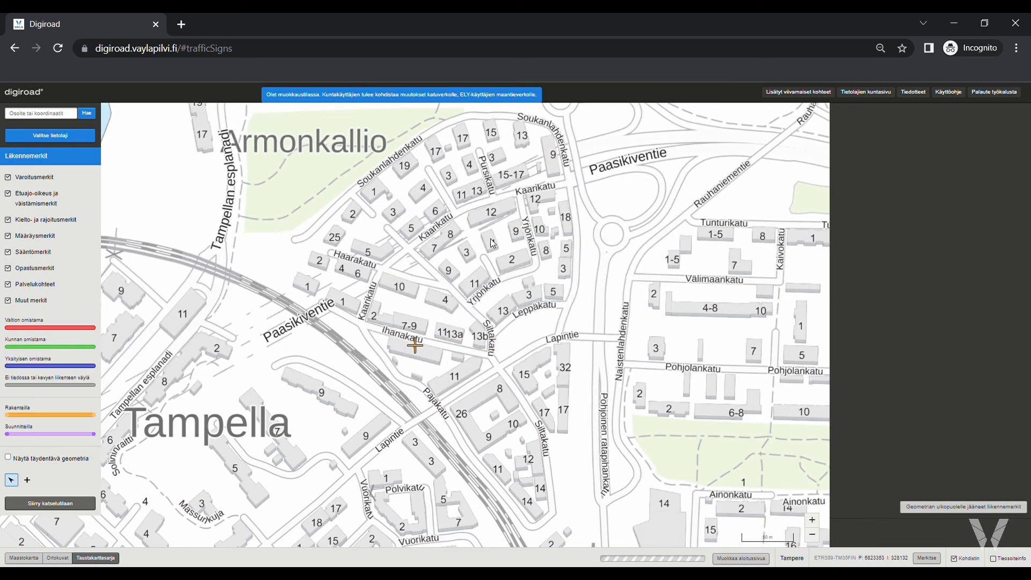
pyautogui.moveTo(493, 242); pyautogui.dragTo(497, 274)
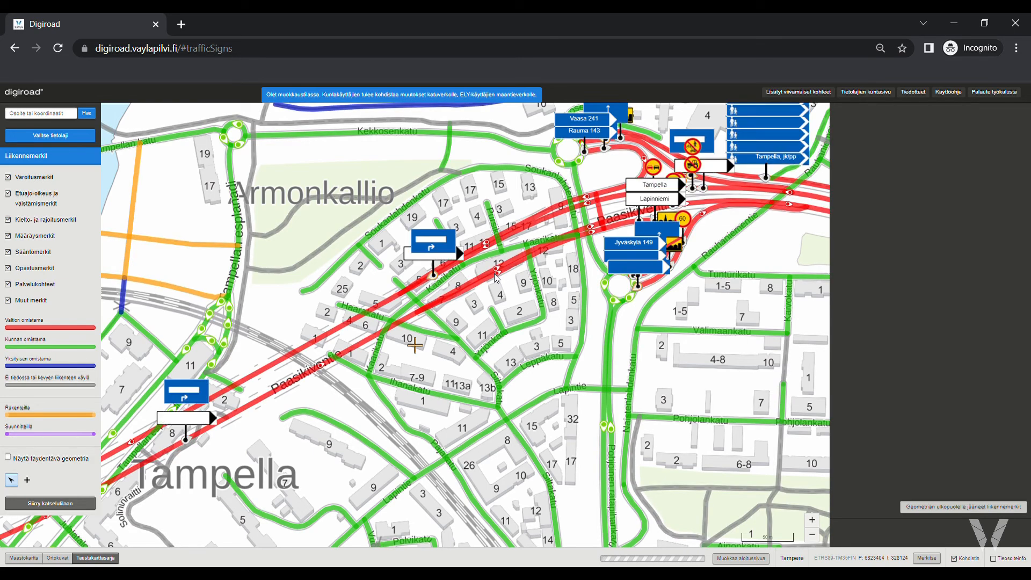
pyautogui.scroll(1, 737, 239)
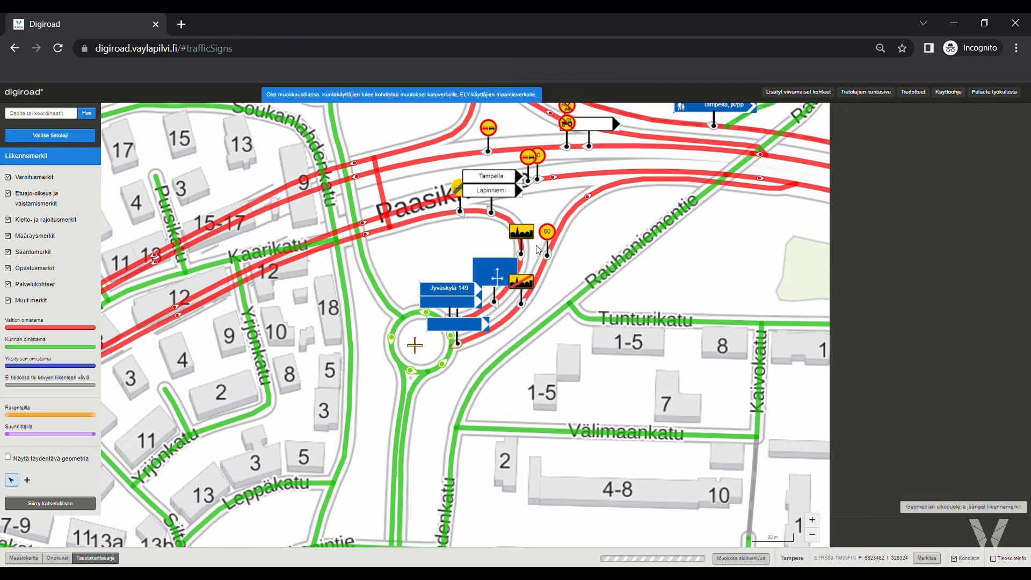
pyautogui.scroll(-3, 534, 297)
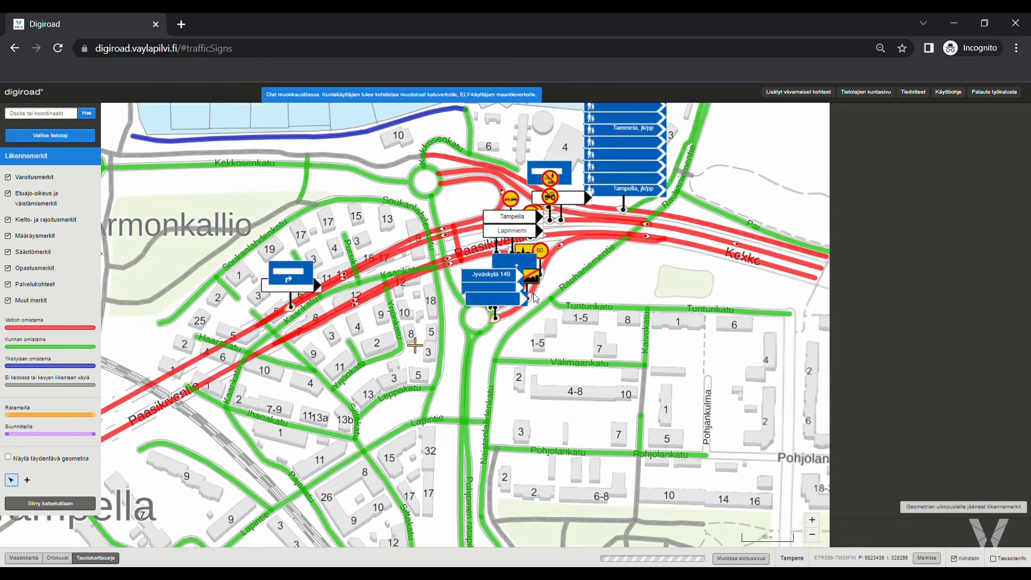
pyautogui.scroll(1, 534, 298)
# Go to Jyväskylä on the map and examine the Halssila area and the main road along the lake for traffic signs.
pyautogui.scroll(-6, 533, 293)
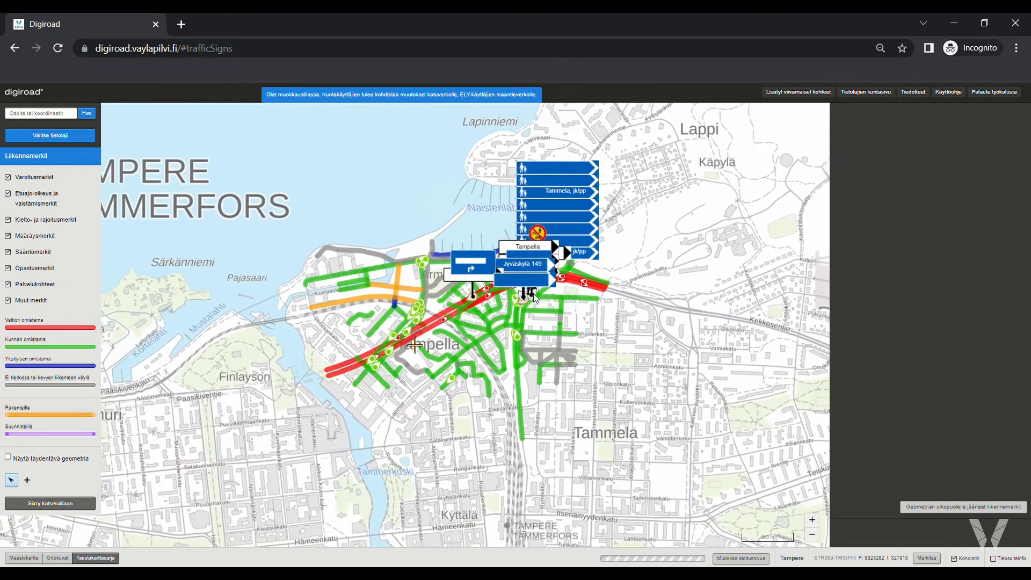
pyautogui.scroll(1, 559, 354)
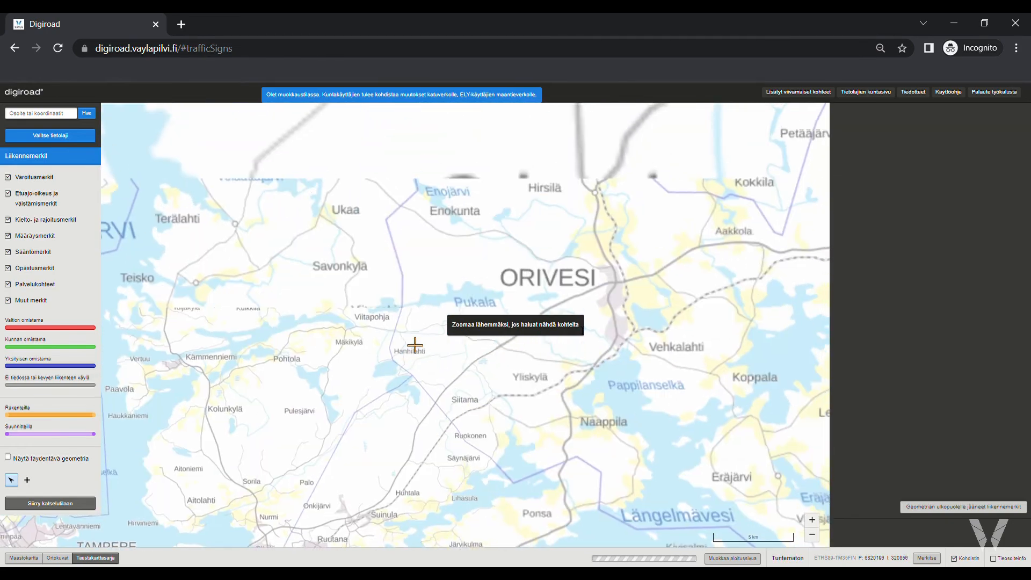
pyautogui.scroll(-2, 549, 277)
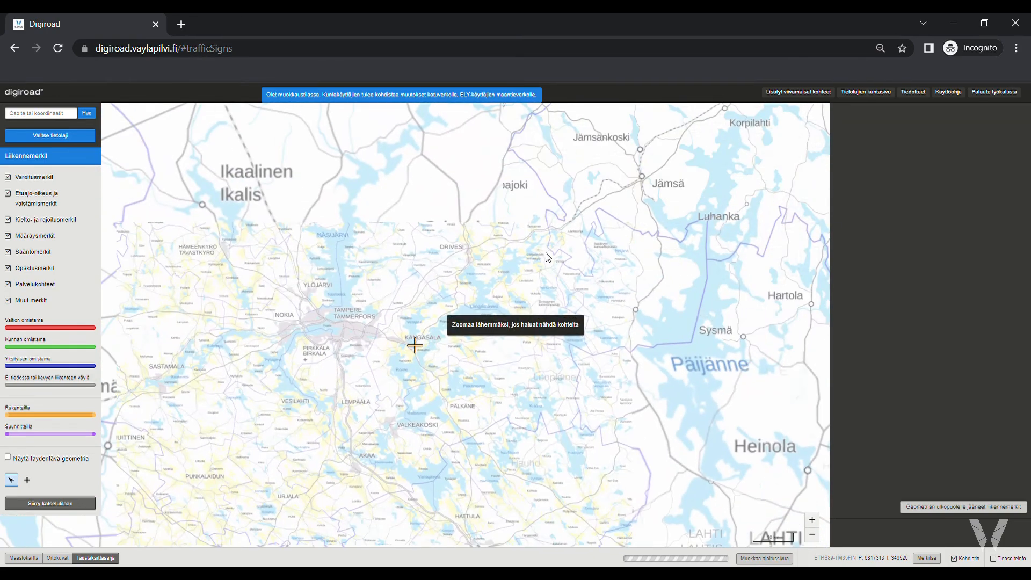
pyautogui.press('Up')
pyautogui.press('Up')
pyautogui.press('Up')
pyautogui.press('Up')
pyautogui.moveTo(651, 270); pyautogui.dragTo(383, 306)
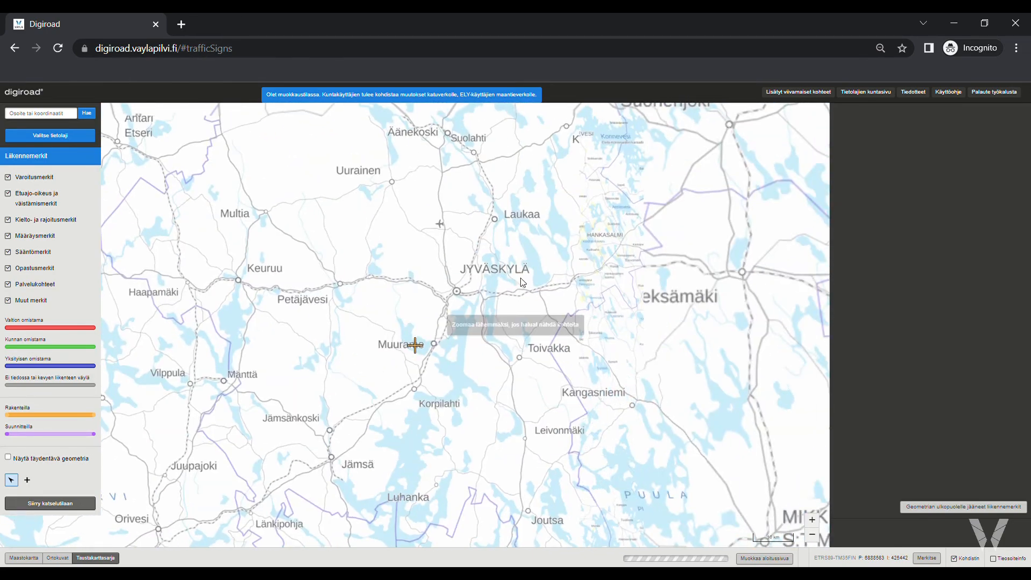
pyautogui.scroll(1, 448, 339)
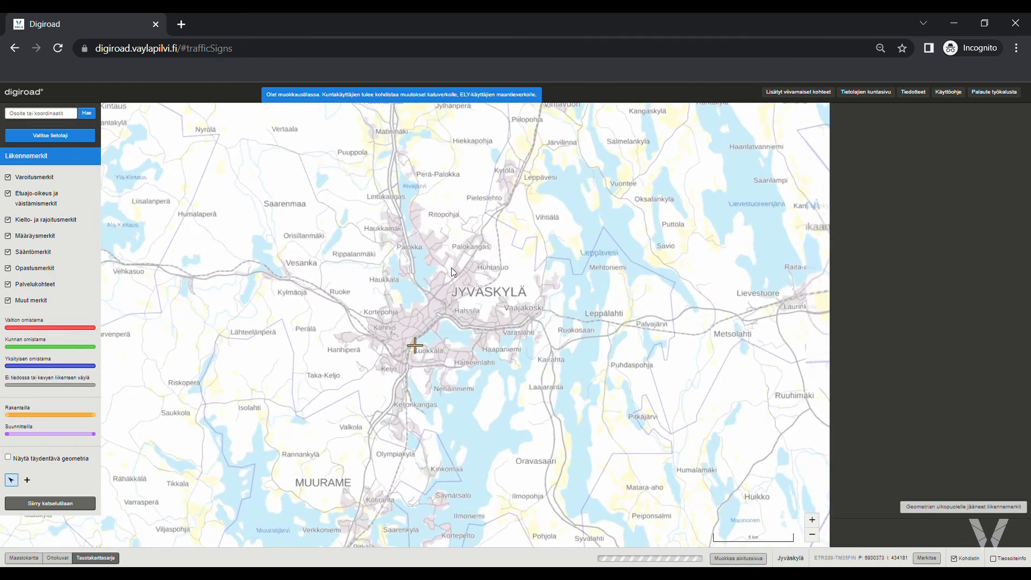
pyautogui.scroll(3, 448, 338)
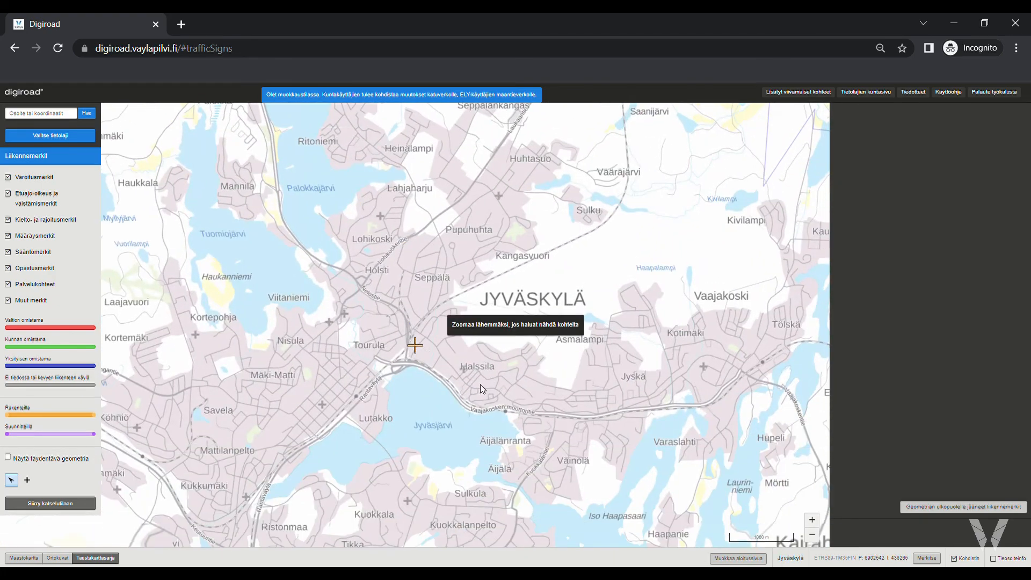
pyautogui.scroll(4, 493, 393)
pyautogui.scroll(-2, 480, 395)
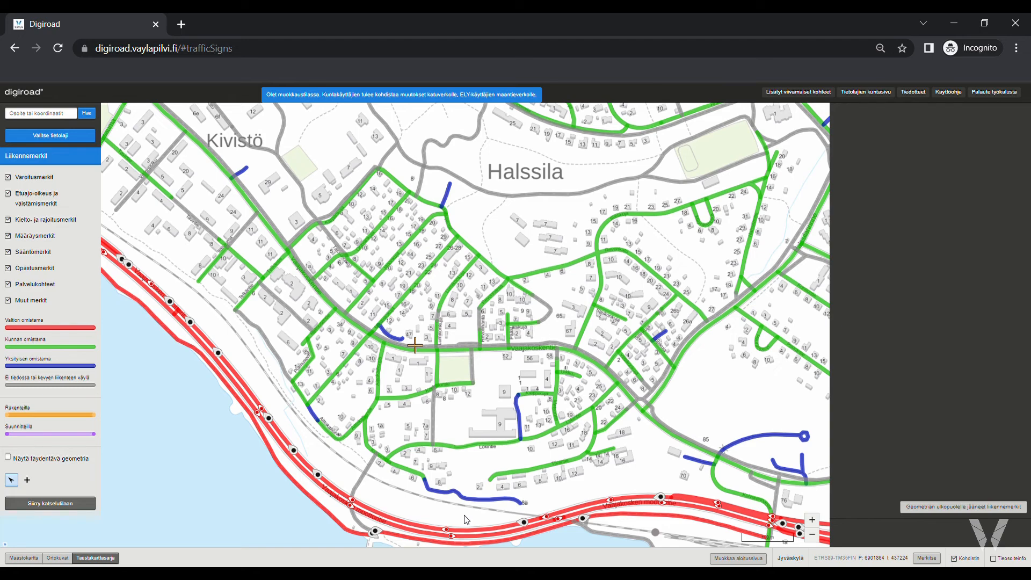
pyautogui.scroll(-1, 539, 462)
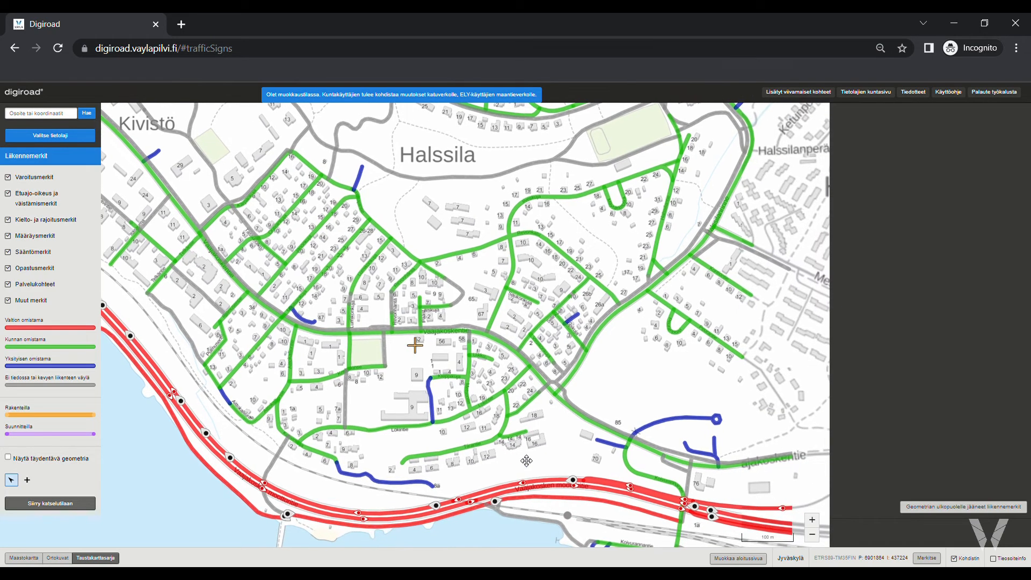
# Go from Jyväskylä to the centre of Viitasaari on the map and examine its traffic signs around Keskitie.
pyautogui.scroll(-4, 520, 456)
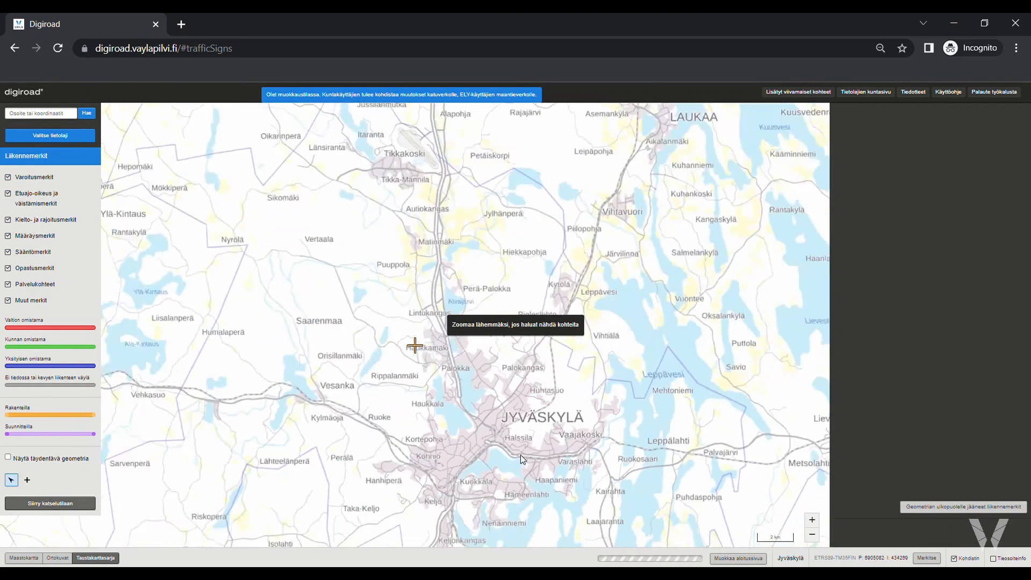
pyautogui.moveTo(520, 458); pyautogui.dragTo(437, 434)
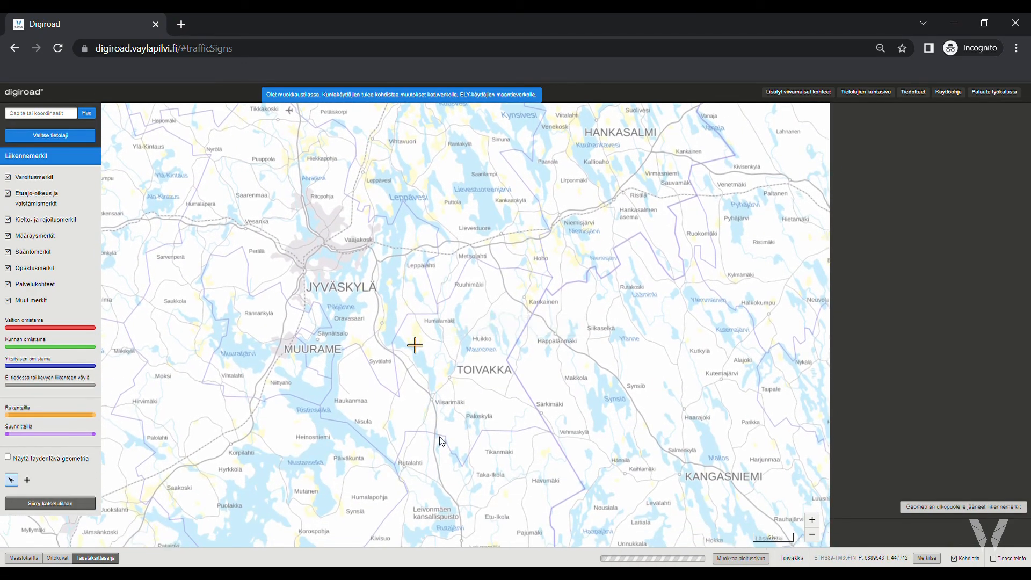
pyautogui.moveTo(373, 299); pyautogui.dragTo(458, 407)
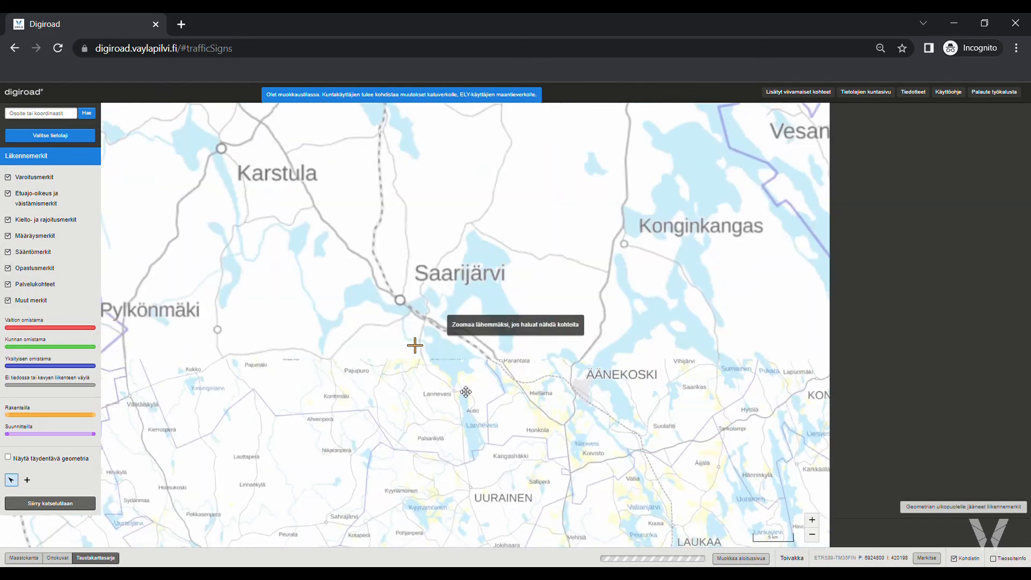
pyautogui.scroll(-1, 474, 403)
pyautogui.scroll(-1, 472, 400)
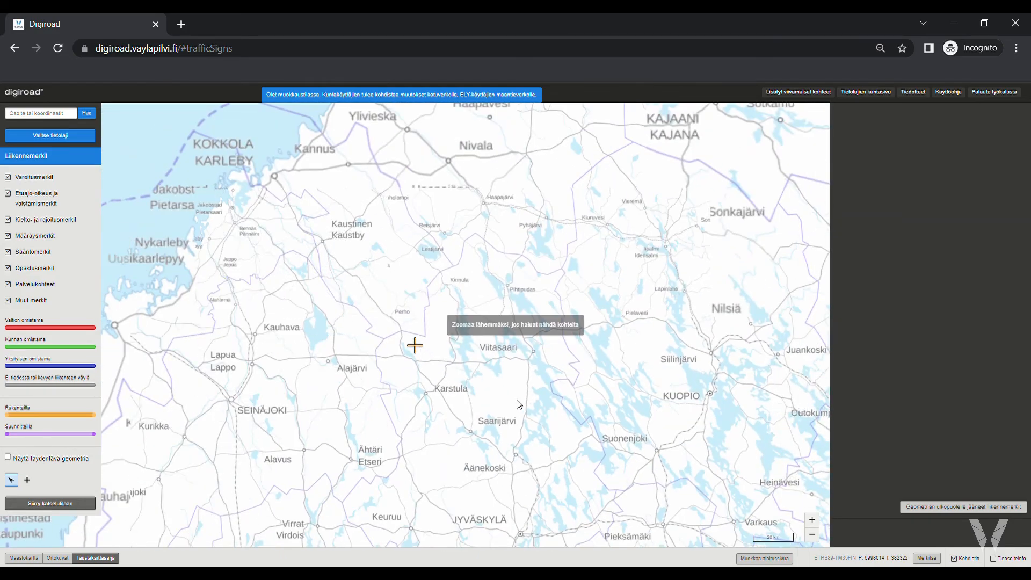
pyautogui.scroll(1, 520, 375)
pyautogui.scroll(3, 608, 336)
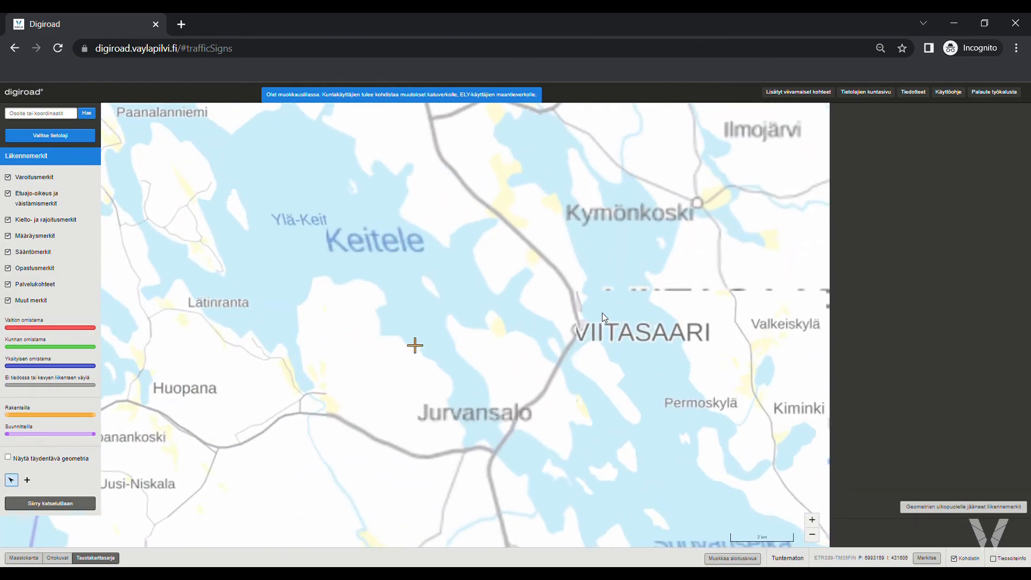
pyautogui.scroll(2, 583, 324)
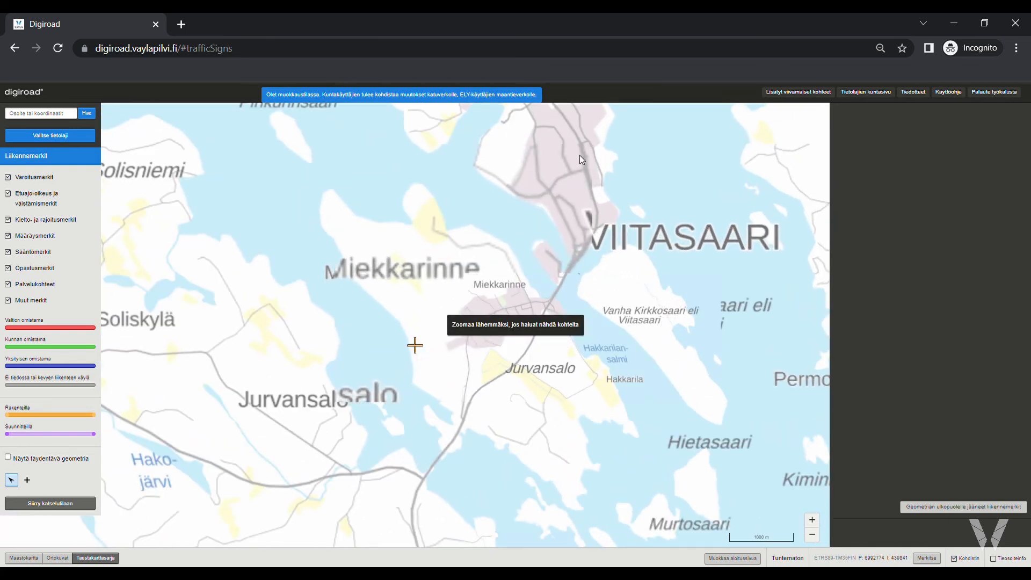
pyautogui.scroll(2, 579, 155)
pyautogui.scroll(1, 580, 159)
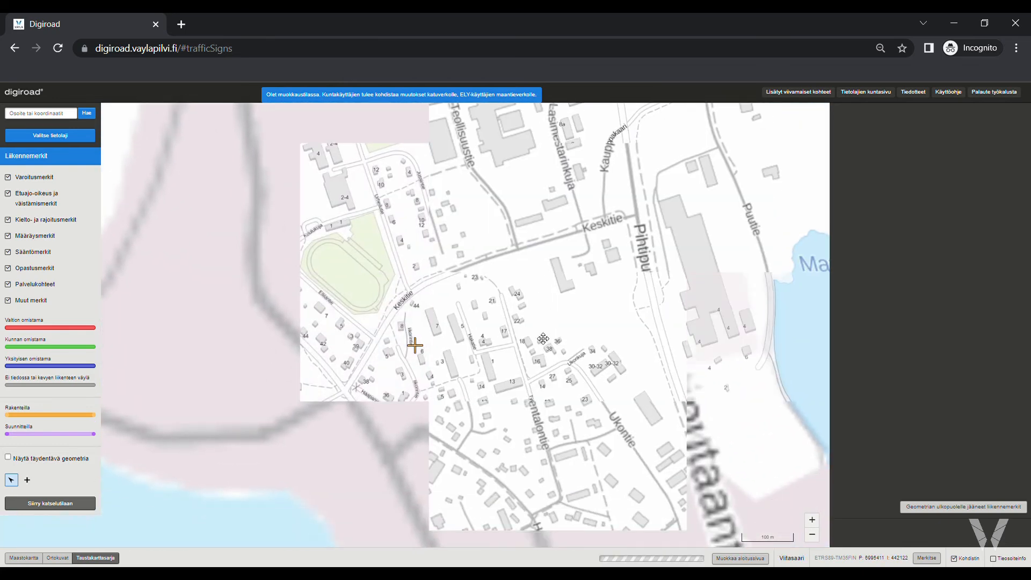
pyautogui.moveTo(539, 338); pyautogui.dragTo(511, 280)
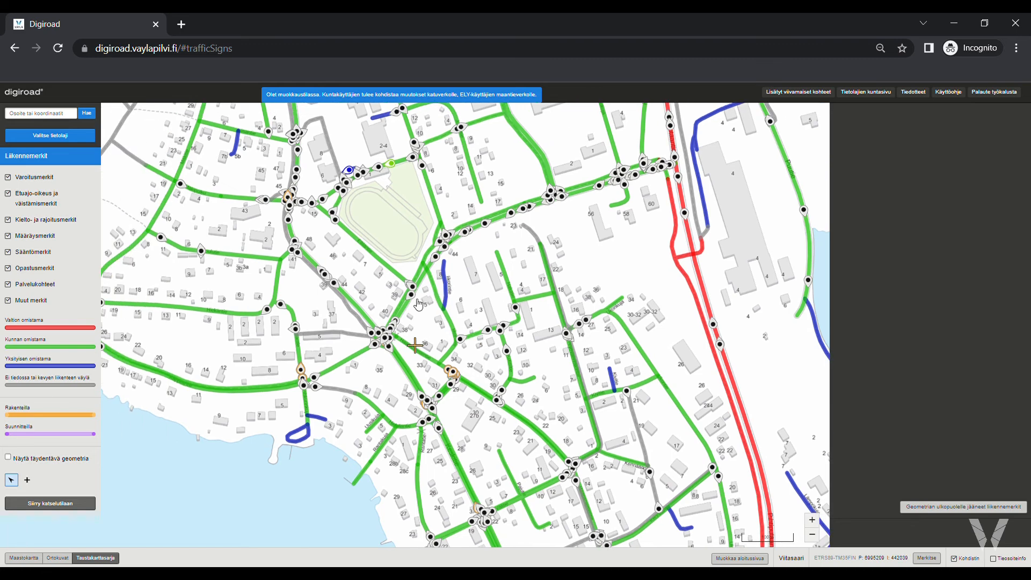
# Examine all attributes of the E1 Suojatie sign where Eliläntie meets Keskitie, and deselect the sign.
pyautogui.scroll(1, 414, 302)
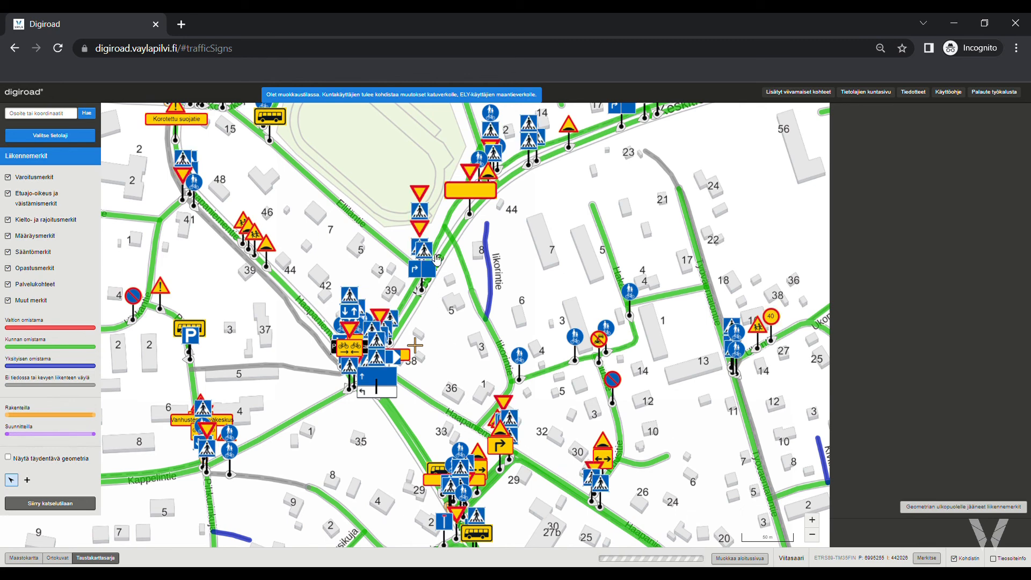
pyautogui.click(423, 215)
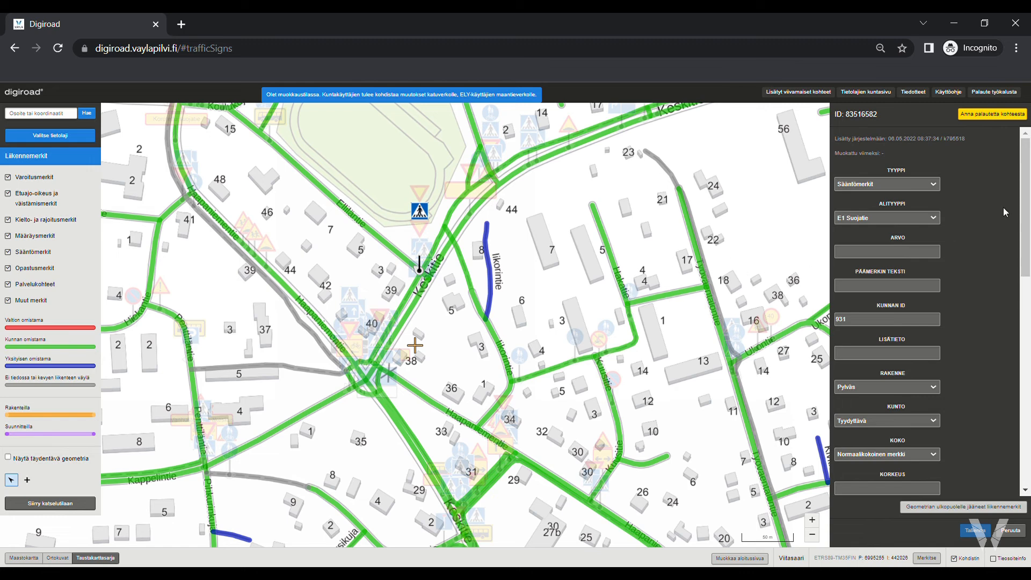
pyautogui.scroll(-8, 1002, 374)
pyautogui.scroll(-3, 1002, 373)
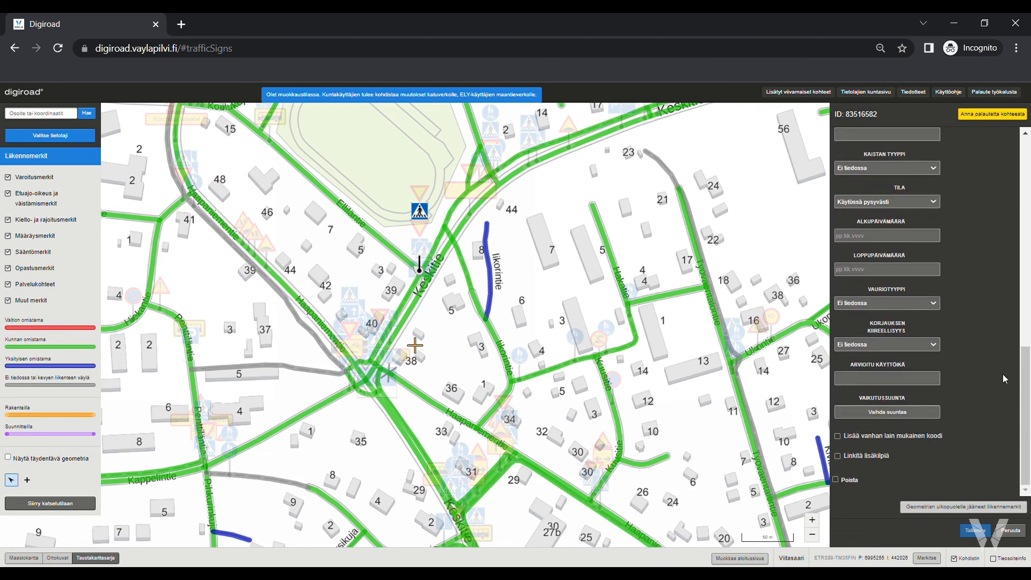
pyautogui.scroll(10, 1003, 373)
pyautogui.scroll(1, 1003, 374)
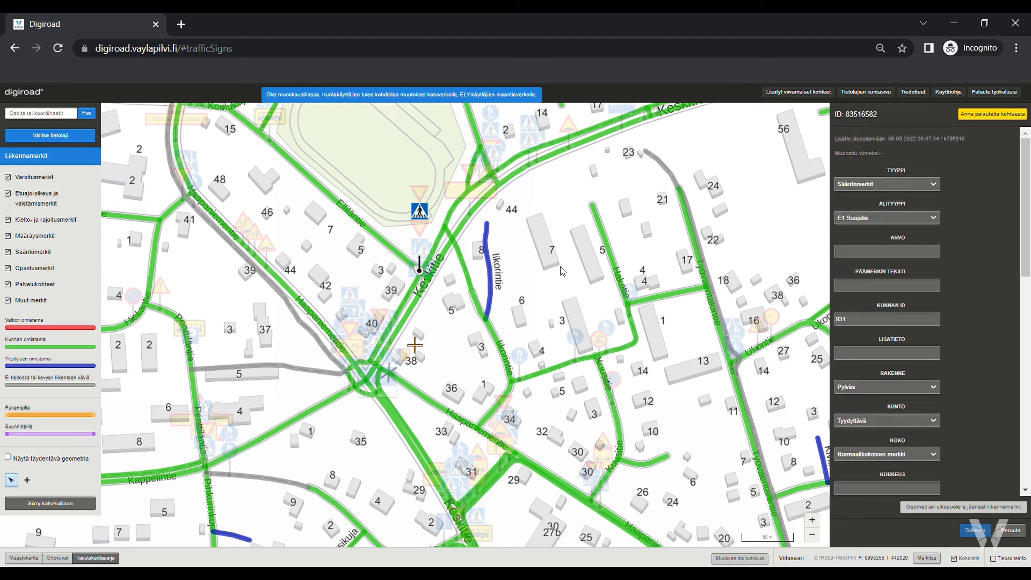
pyautogui.click(534, 284)
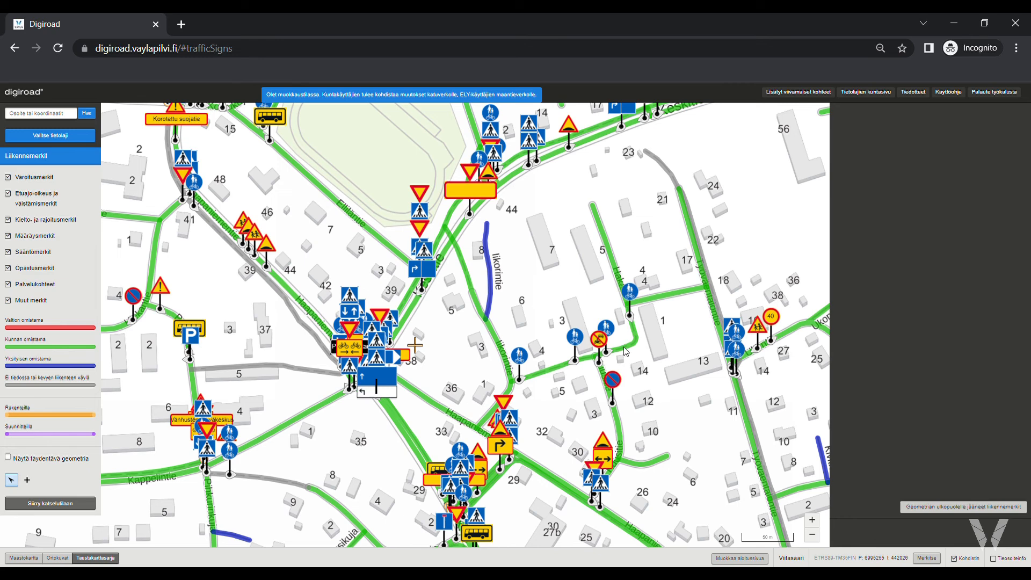
# Try adding a Kielto- ja rajoitusmerkit sign of subtype C32 Nopeusrajoitus with value 30 on the street south of Ukontie, and discard it.
pyautogui.moveTo(625, 352); pyautogui.dragTo(579, 343)
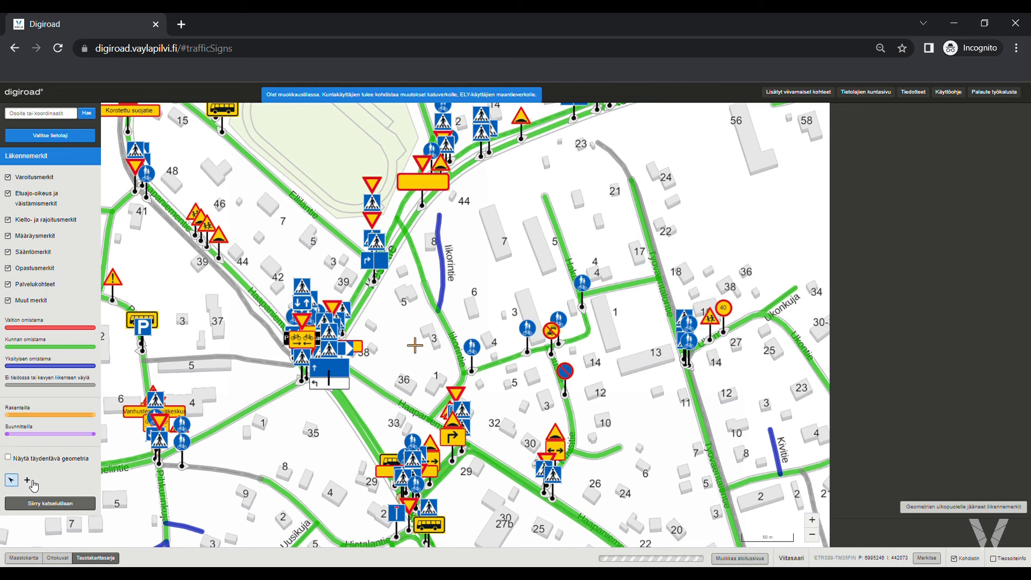
pyautogui.click(27, 480)
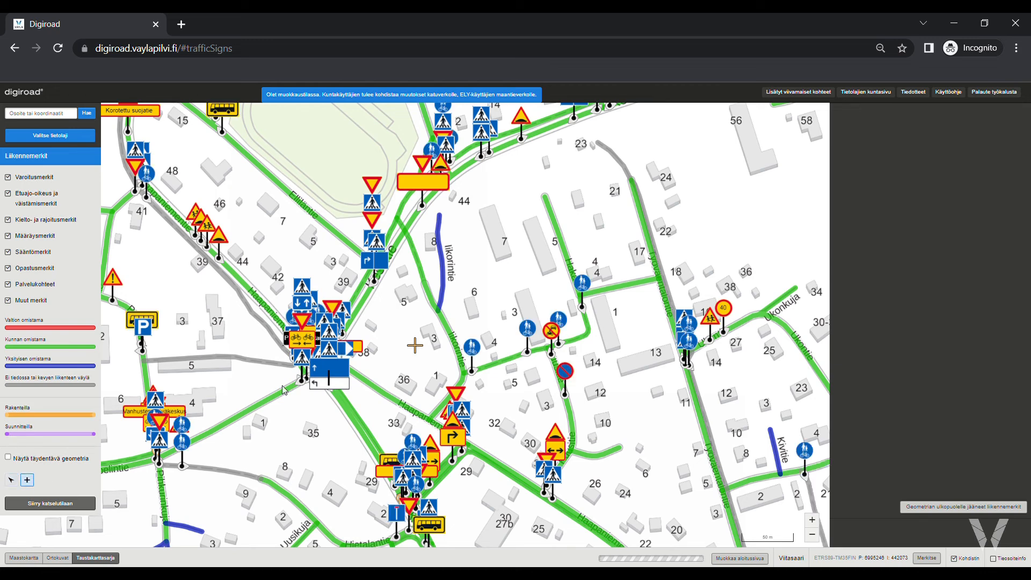
pyautogui.click(697, 407)
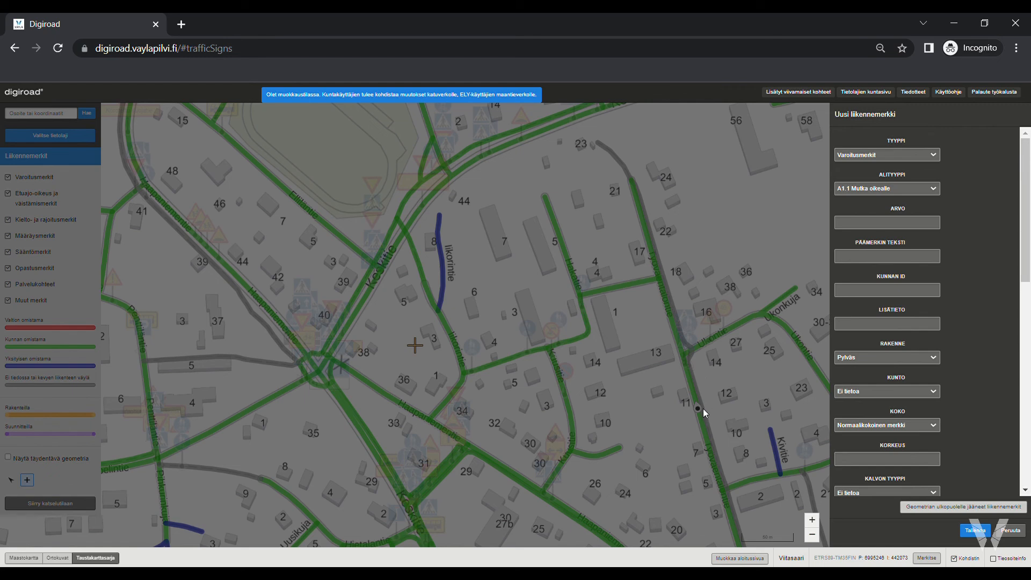
pyautogui.click(861, 154)
pyautogui.click(859, 182)
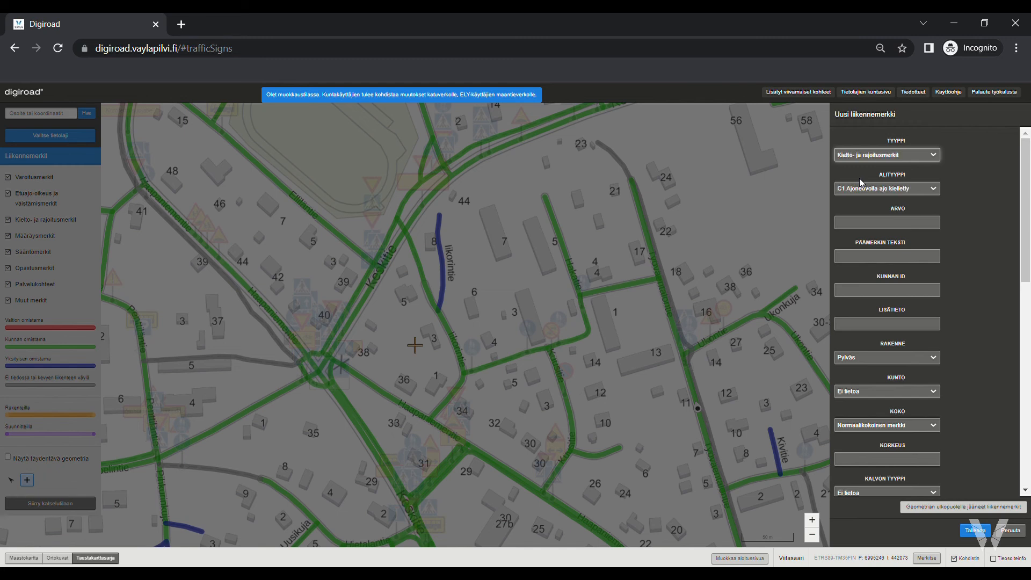
pyautogui.click(861, 189)
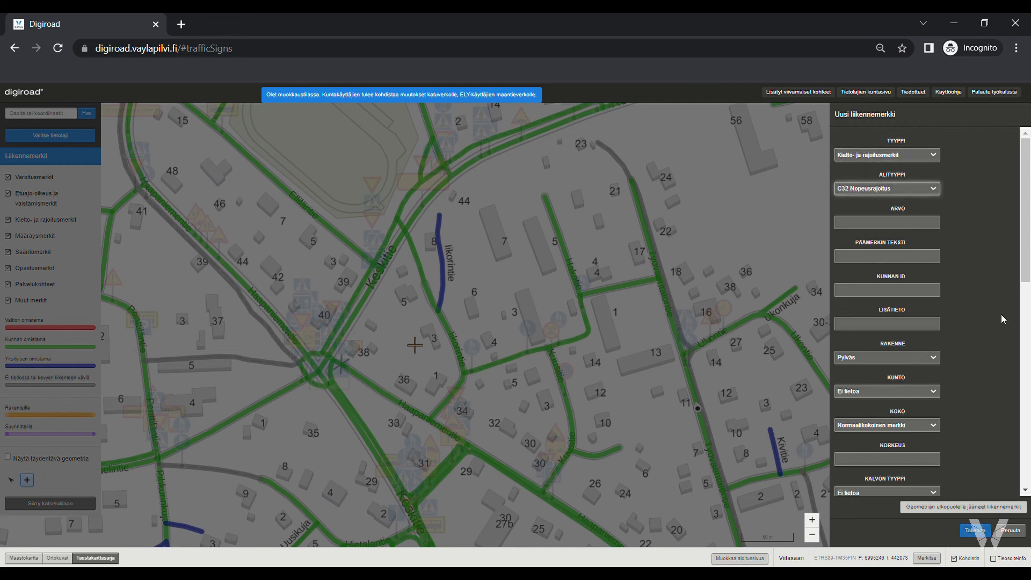
pyautogui.write('c32')
pyautogui.click(921, 227)
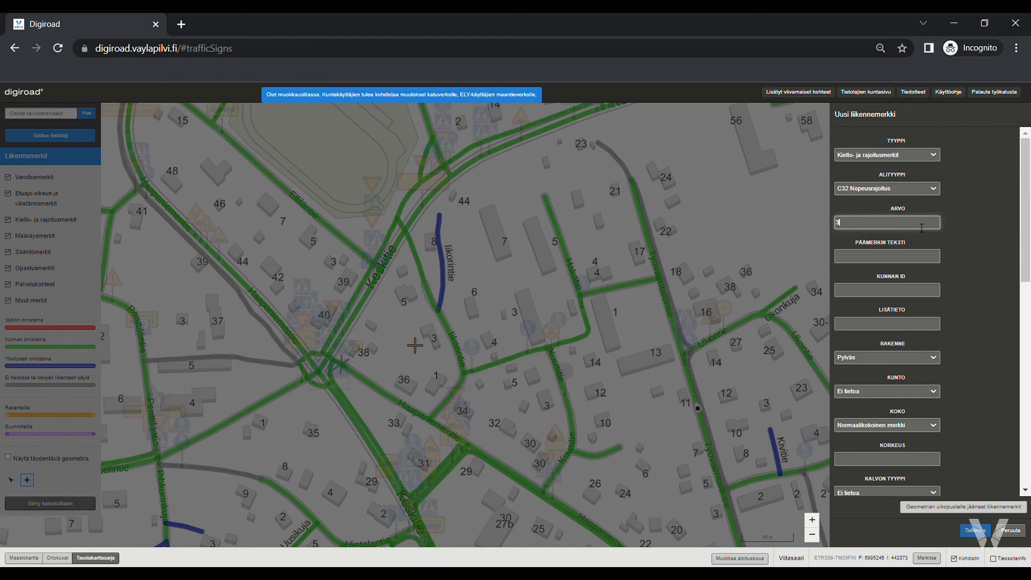
pyautogui.click(955, 261)
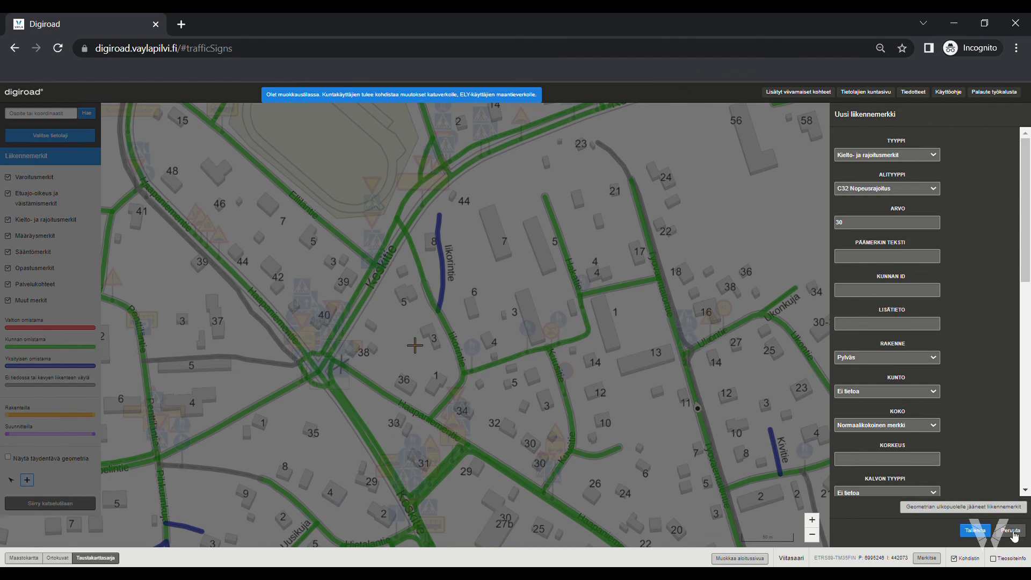
pyautogui.click(1013, 533)
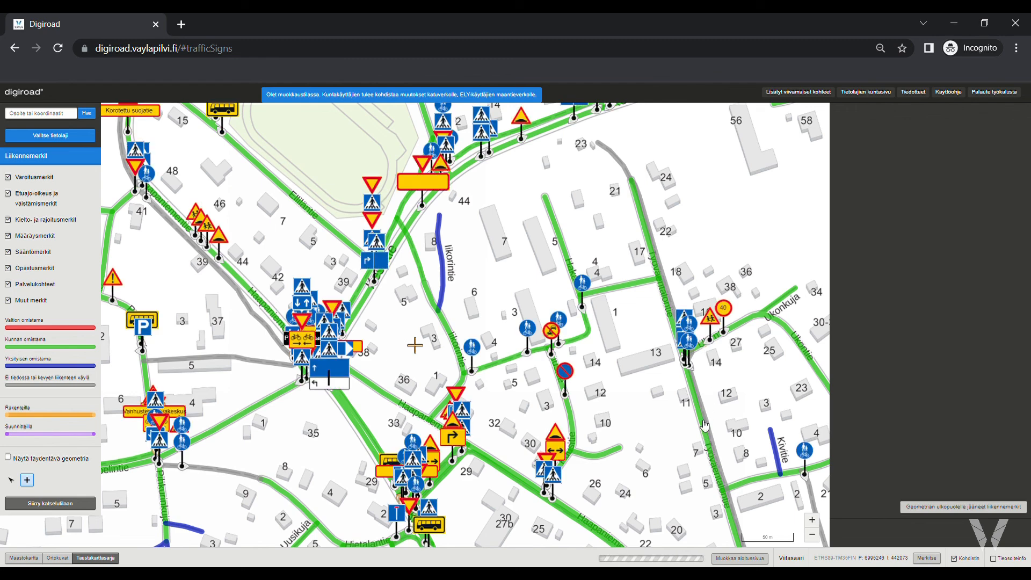
# Try a new sign south of Ukontie with its effect direction switched and an additional panel linked, examine the panel's fields, and discard it.
pyautogui.click(702, 420)
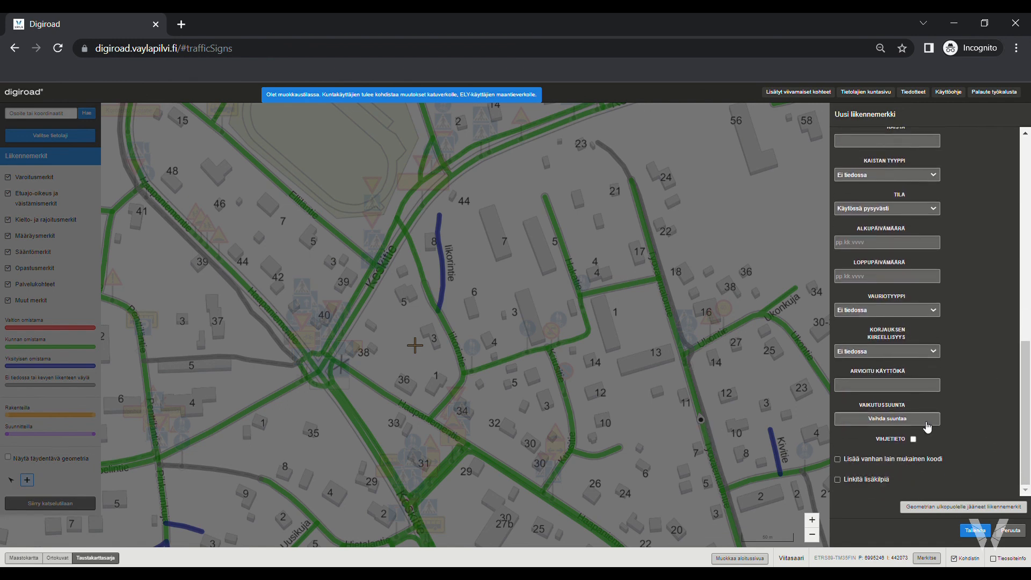
pyautogui.click(900, 421)
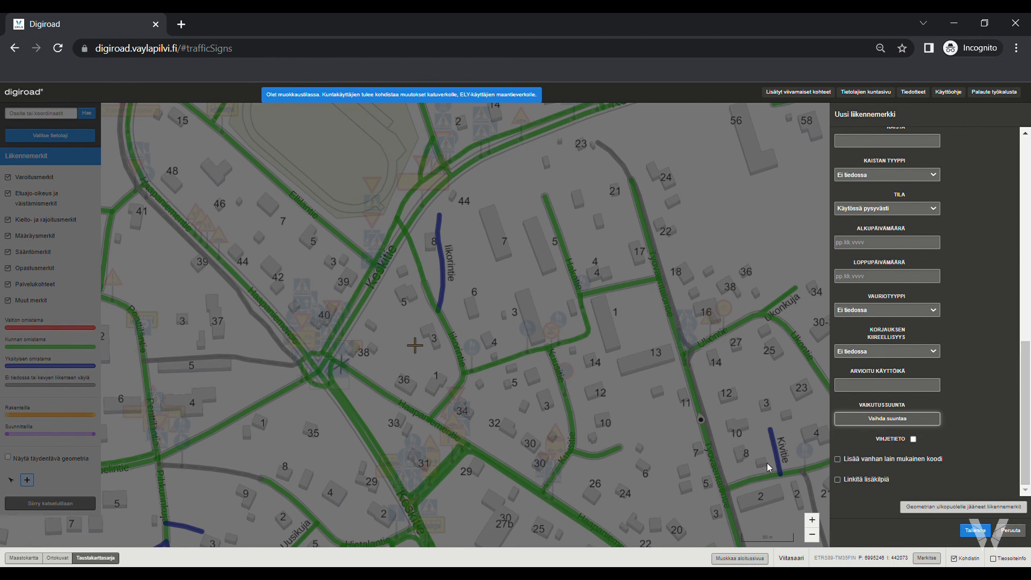
pyautogui.click(839, 479)
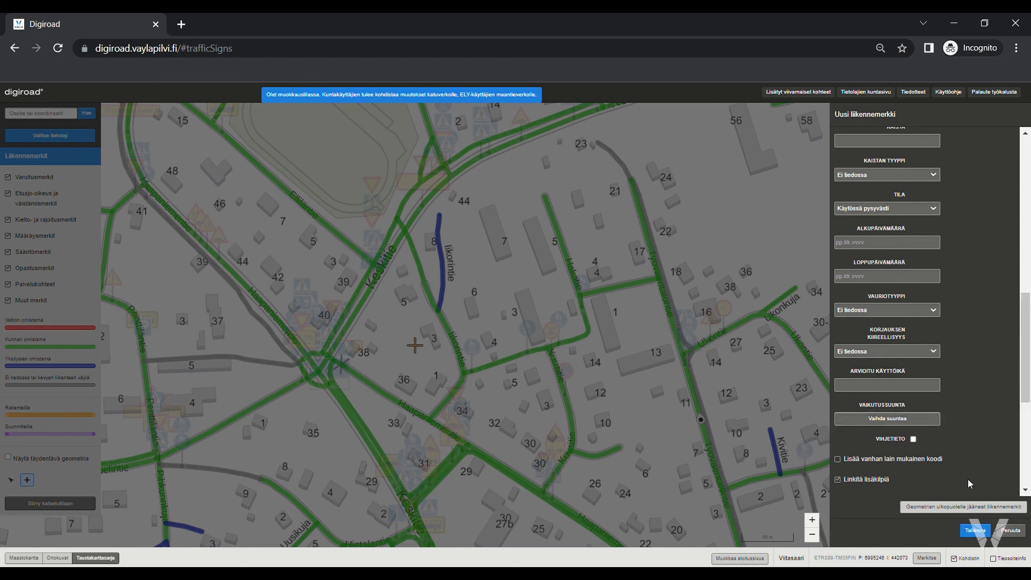
pyautogui.scroll(-1, 967, 479)
pyautogui.scroll(-3, 967, 478)
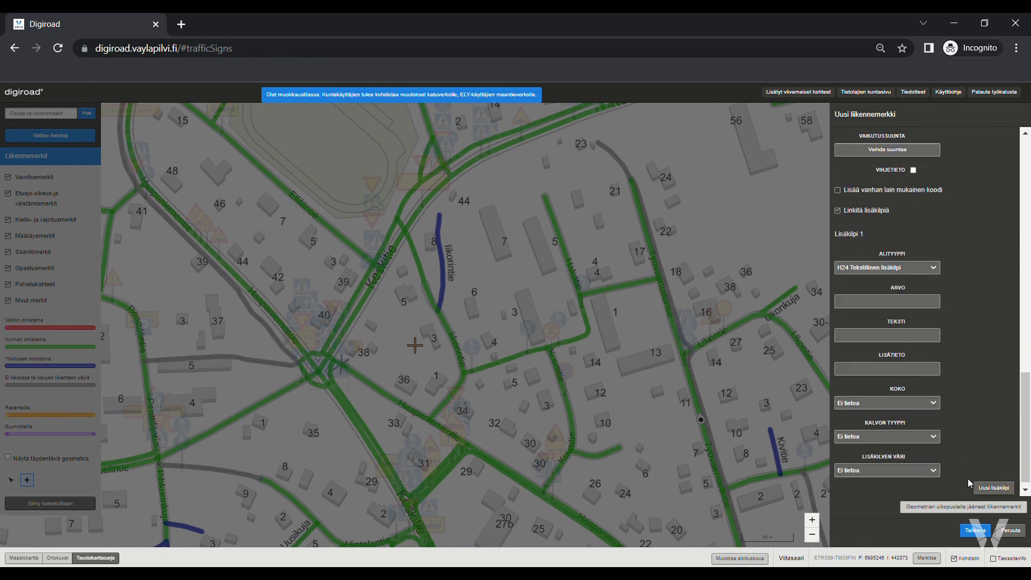
pyautogui.scroll(3, 949, 226)
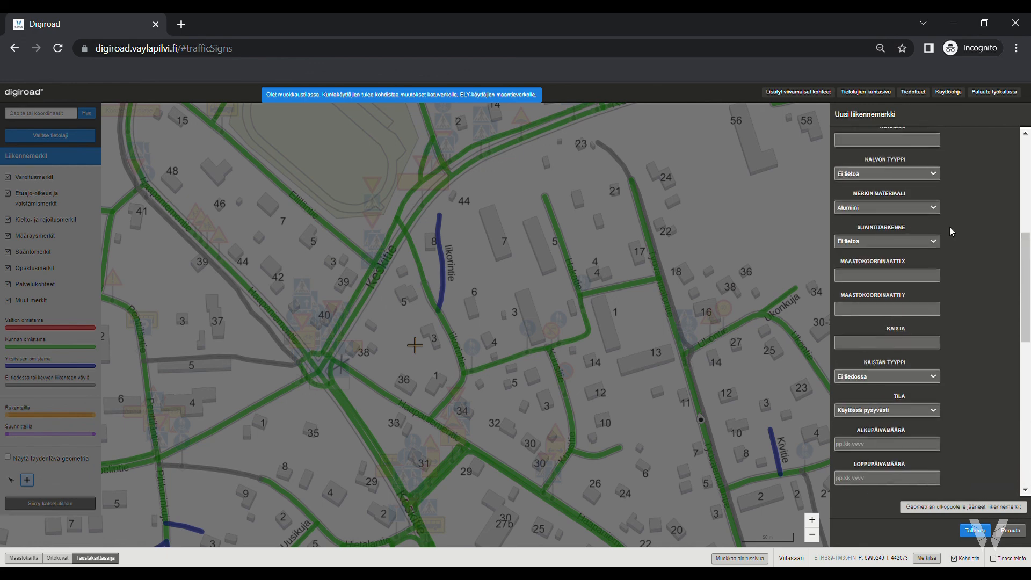
pyautogui.scroll(-3, 972, 289)
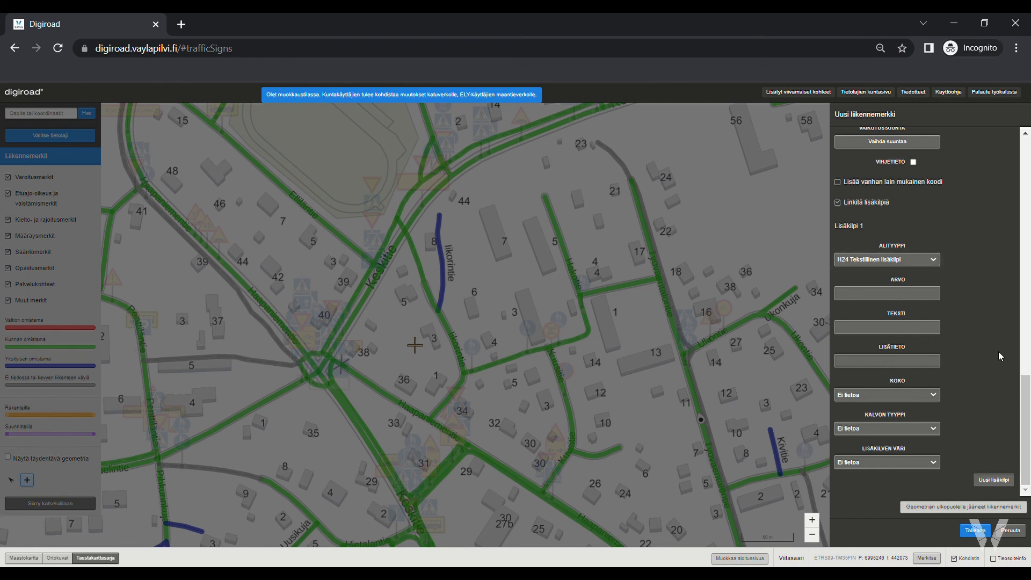
pyautogui.click(1007, 534)
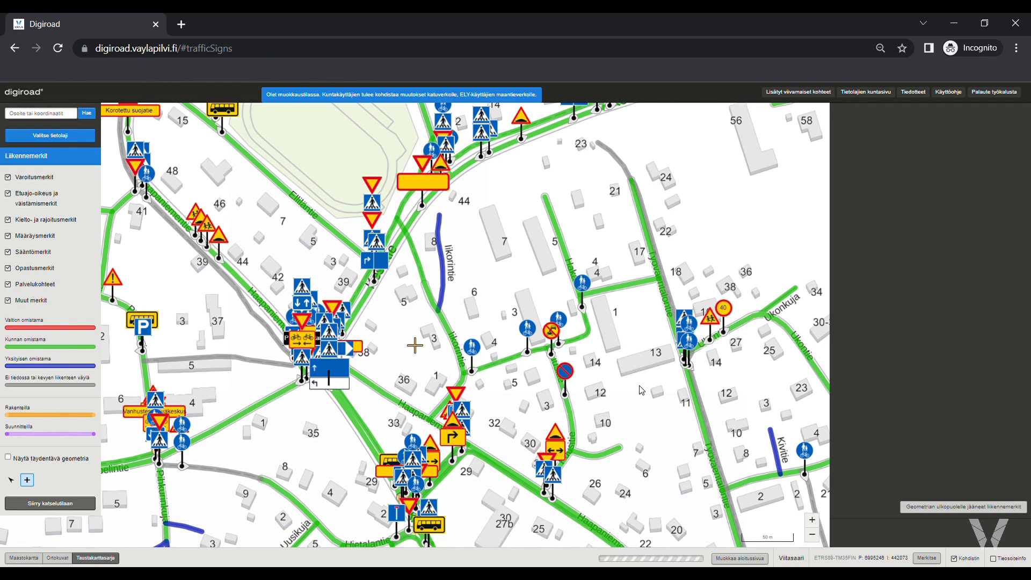
# Examine the distribution of traffic signs across central Viitasaari, from the lakeshore streets to Keskitie and the state-owned main road.
pyautogui.moveTo(644, 341); pyautogui.dragTo(632, 380)
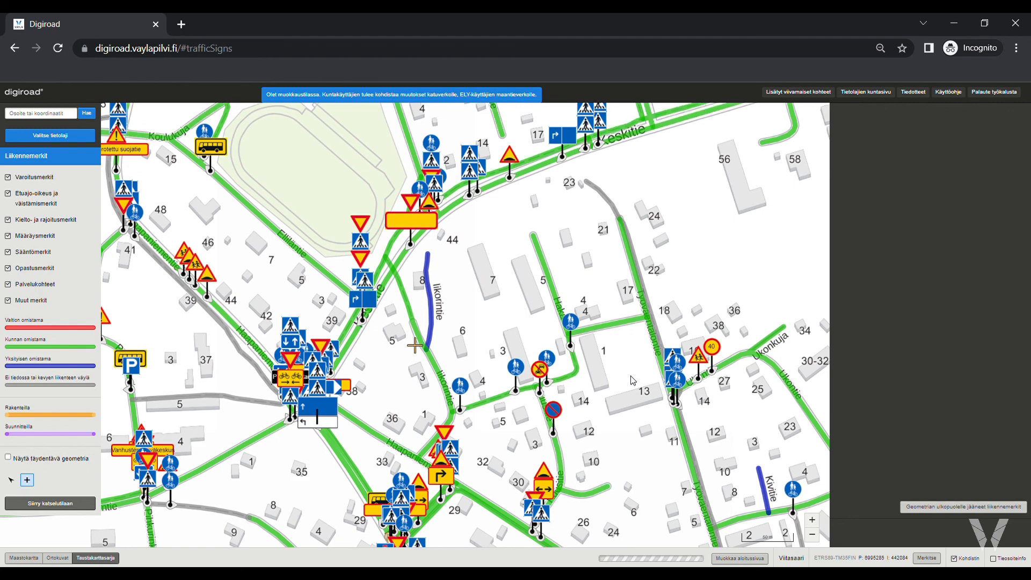
pyautogui.scroll(-1, 632, 380)
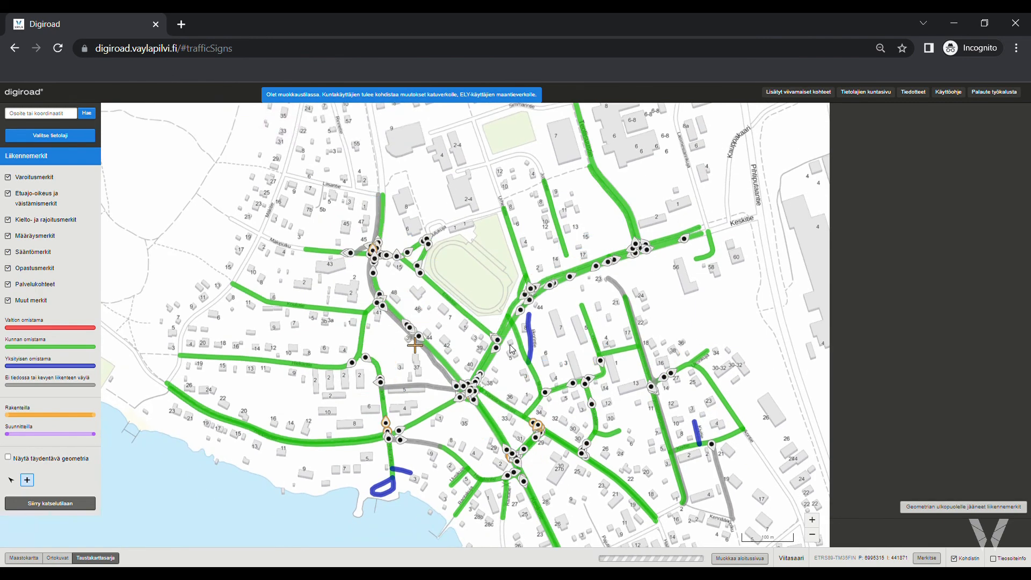
pyautogui.scroll(-1, 497, 352)
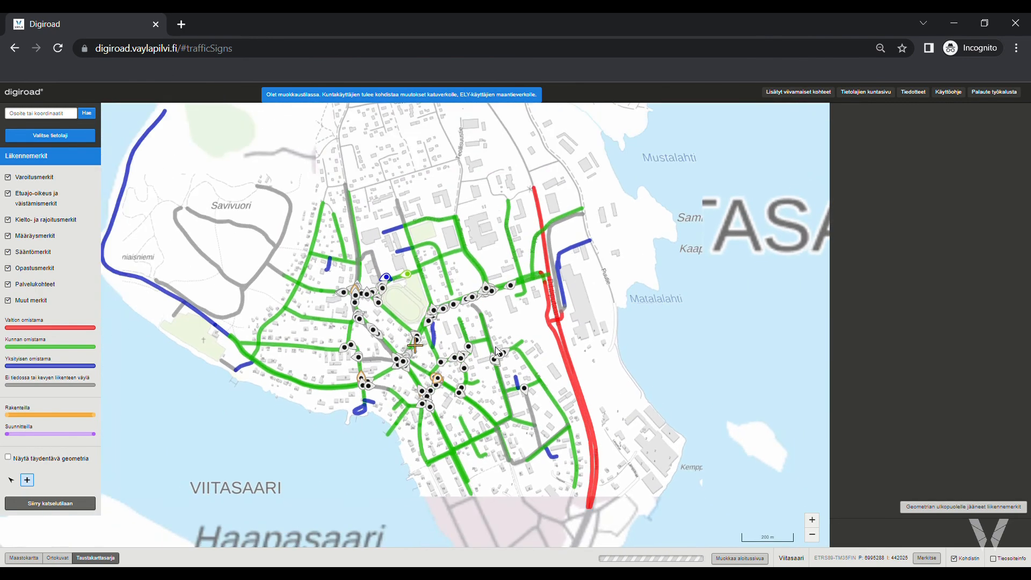
pyautogui.moveTo(447, 324); pyautogui.dragTo(546, 354)
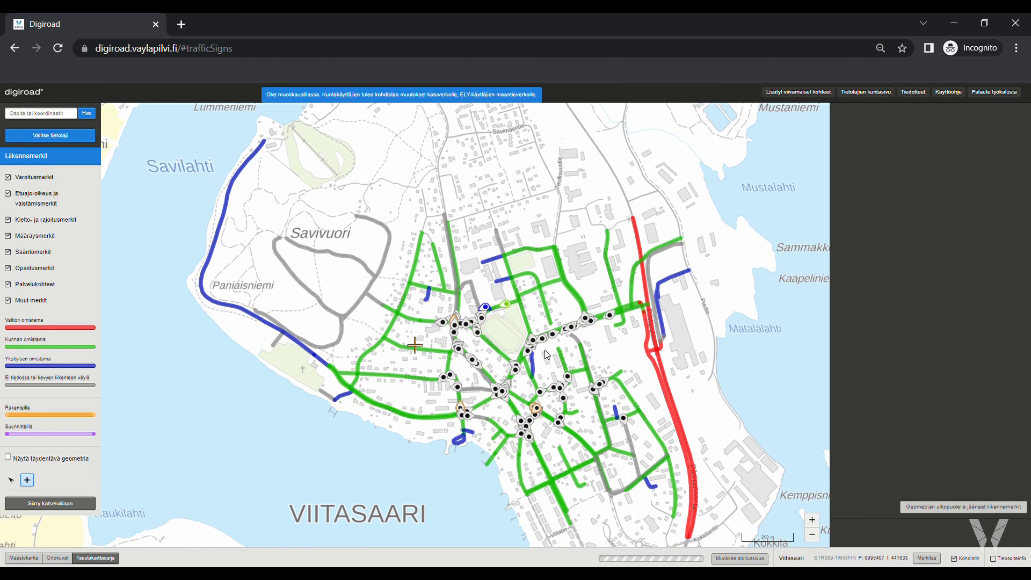
pyautogui.moveTo(596, 337); pyautogui.dragTo(584, 337)
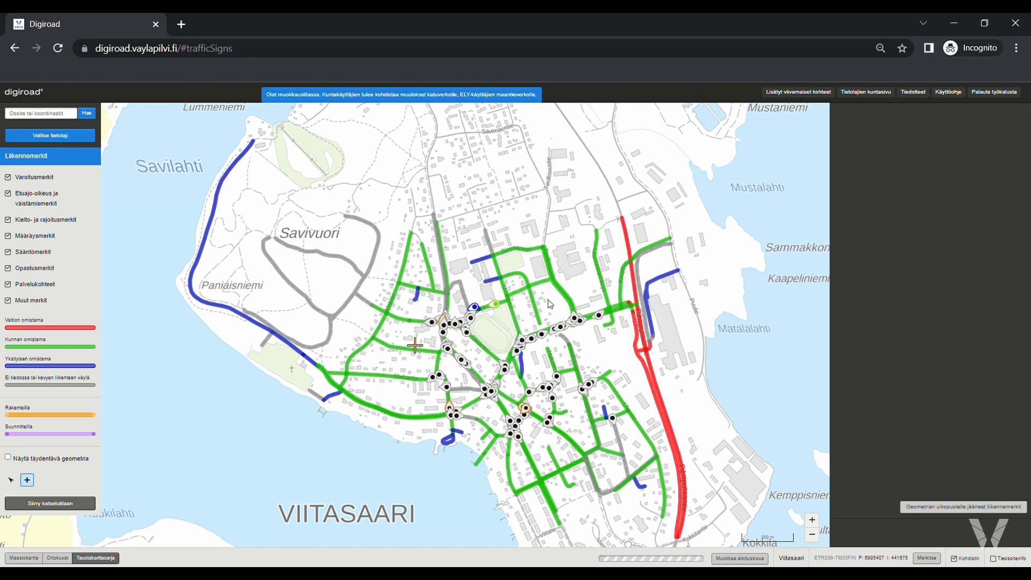
pyautogui.moveTo(551, 303); pyautogui.dragTo(512, 307)
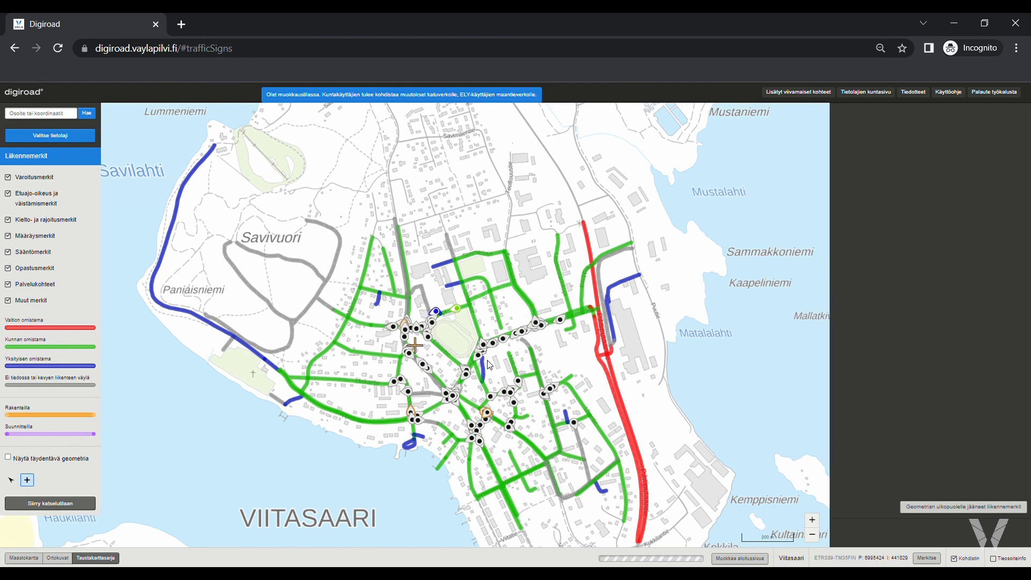
pyautogui.scroll(2, 490, 365)
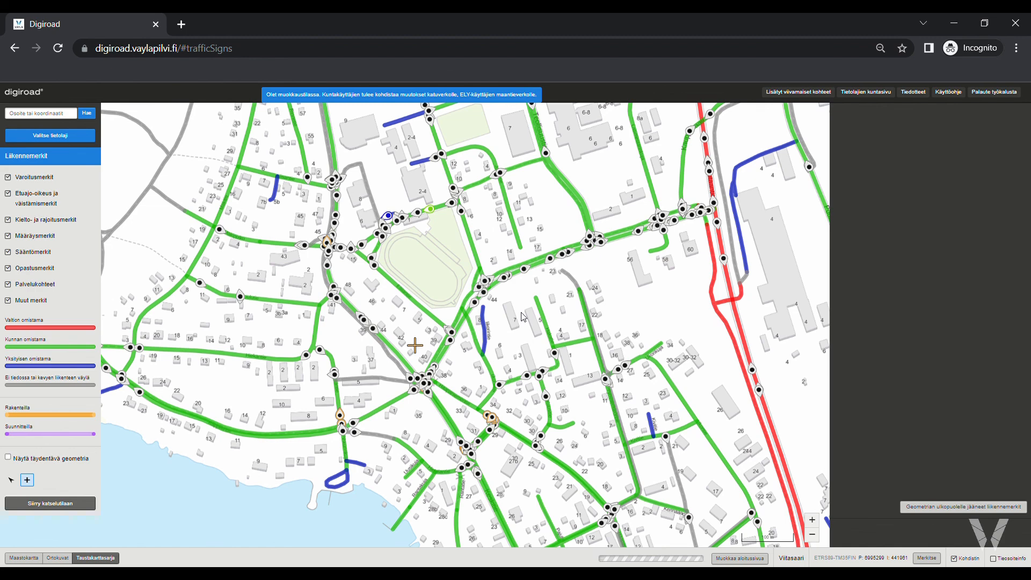
pyautogui.moveTo(527, 300); pyautogui.dragTo(518, 322)
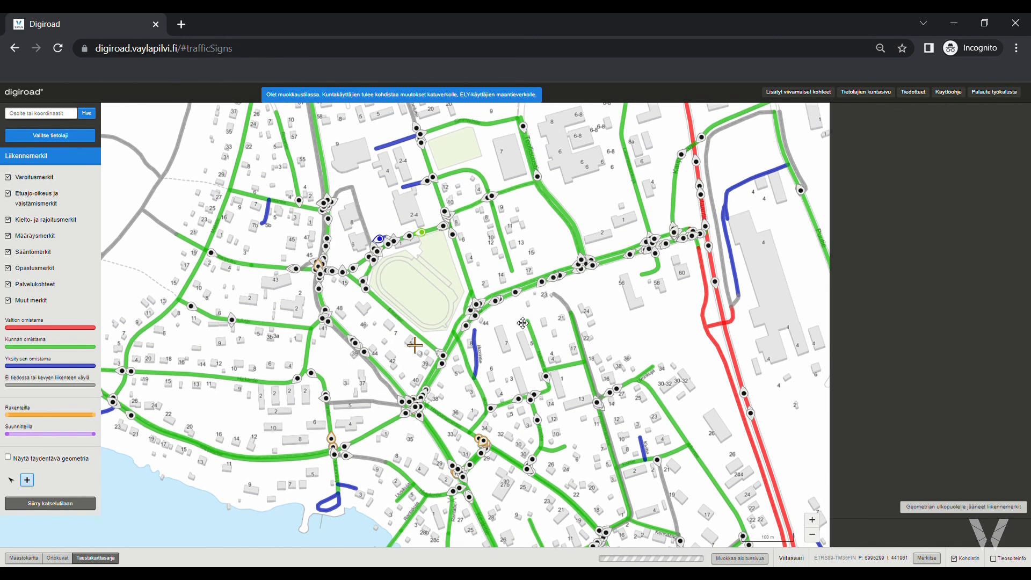